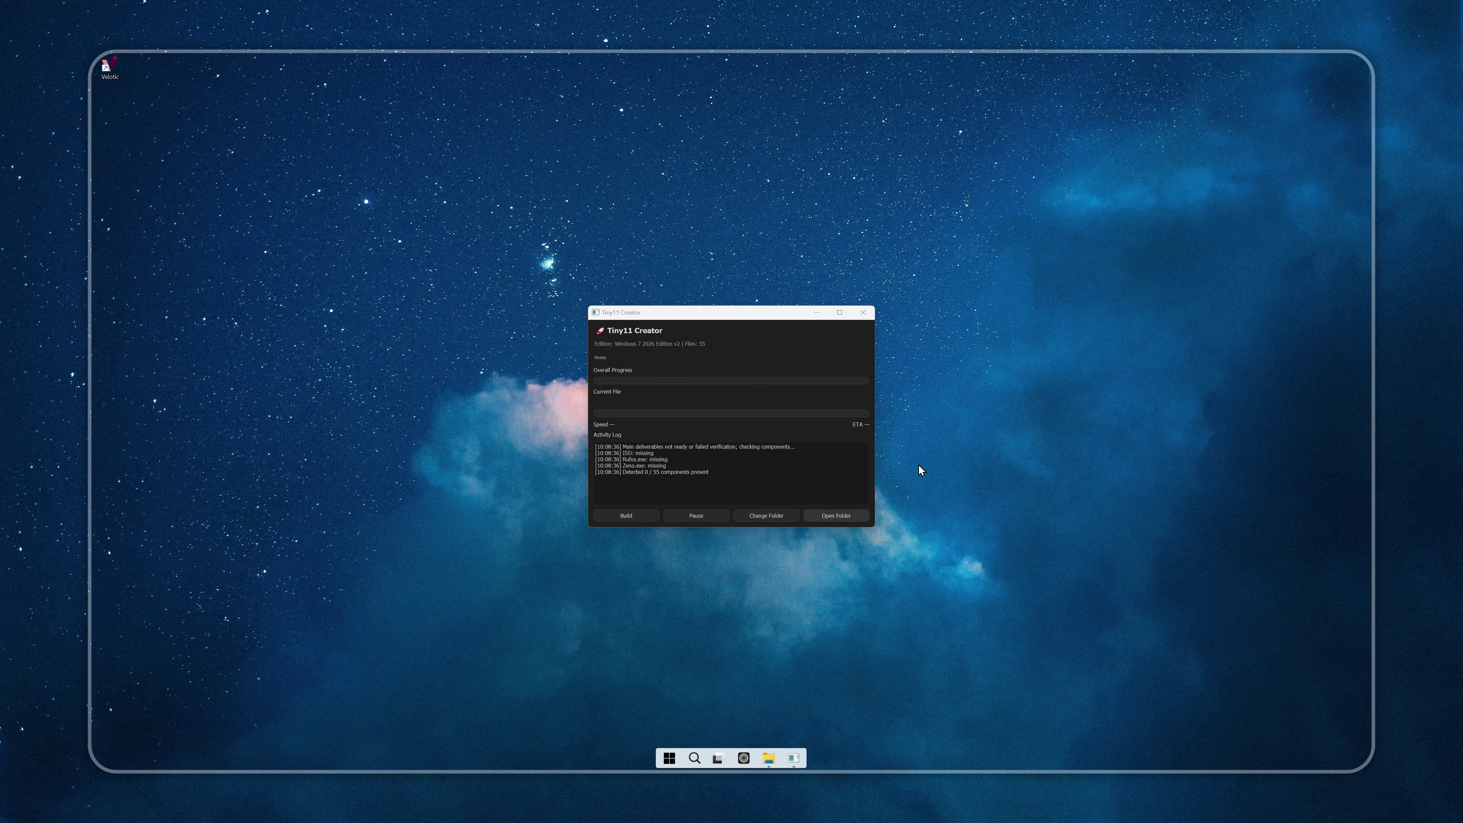
# - Build the Windows 7 2026 Edition v2 files in Tiny11 Creator and open their output folder
pyautogui.click(620, 518)
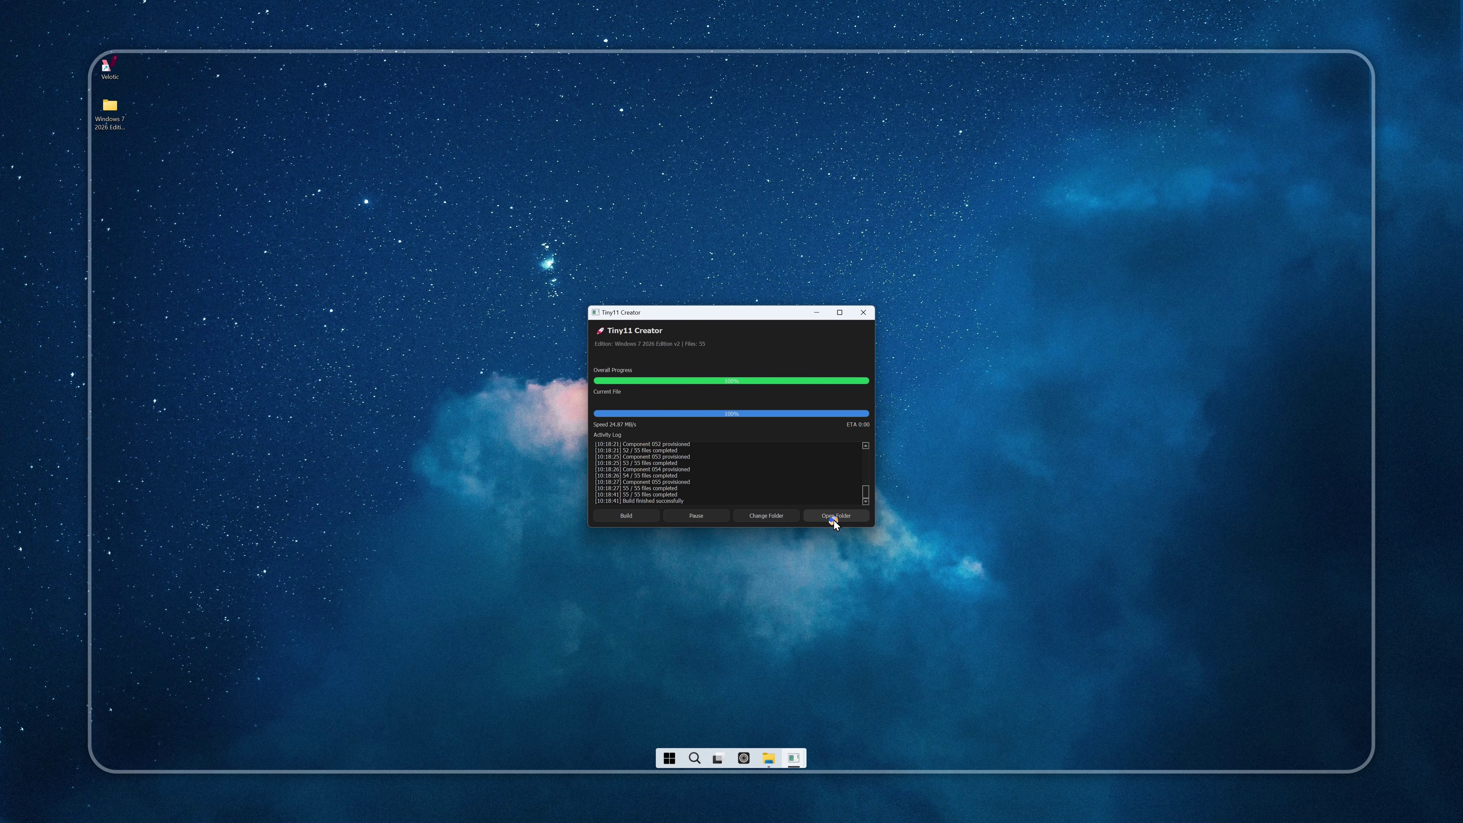
pyautogui.click(834, 520)
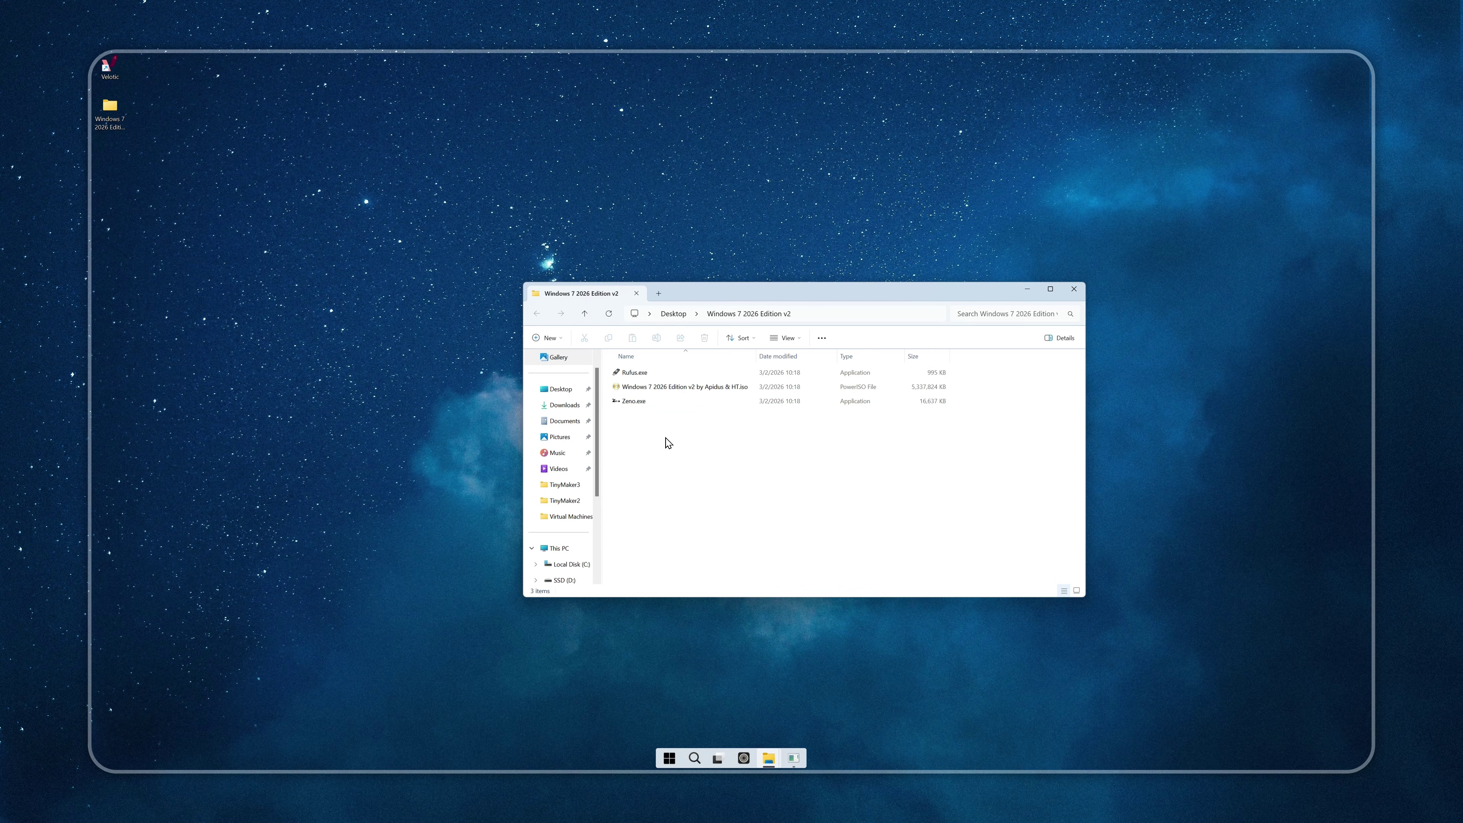
# - Launch Zeno and load the Windows 7 2026 Edition v2 ISO from its desktop folder as the installation image
pyautogui.click(639, 402)
pyautogui.click(638, 402)
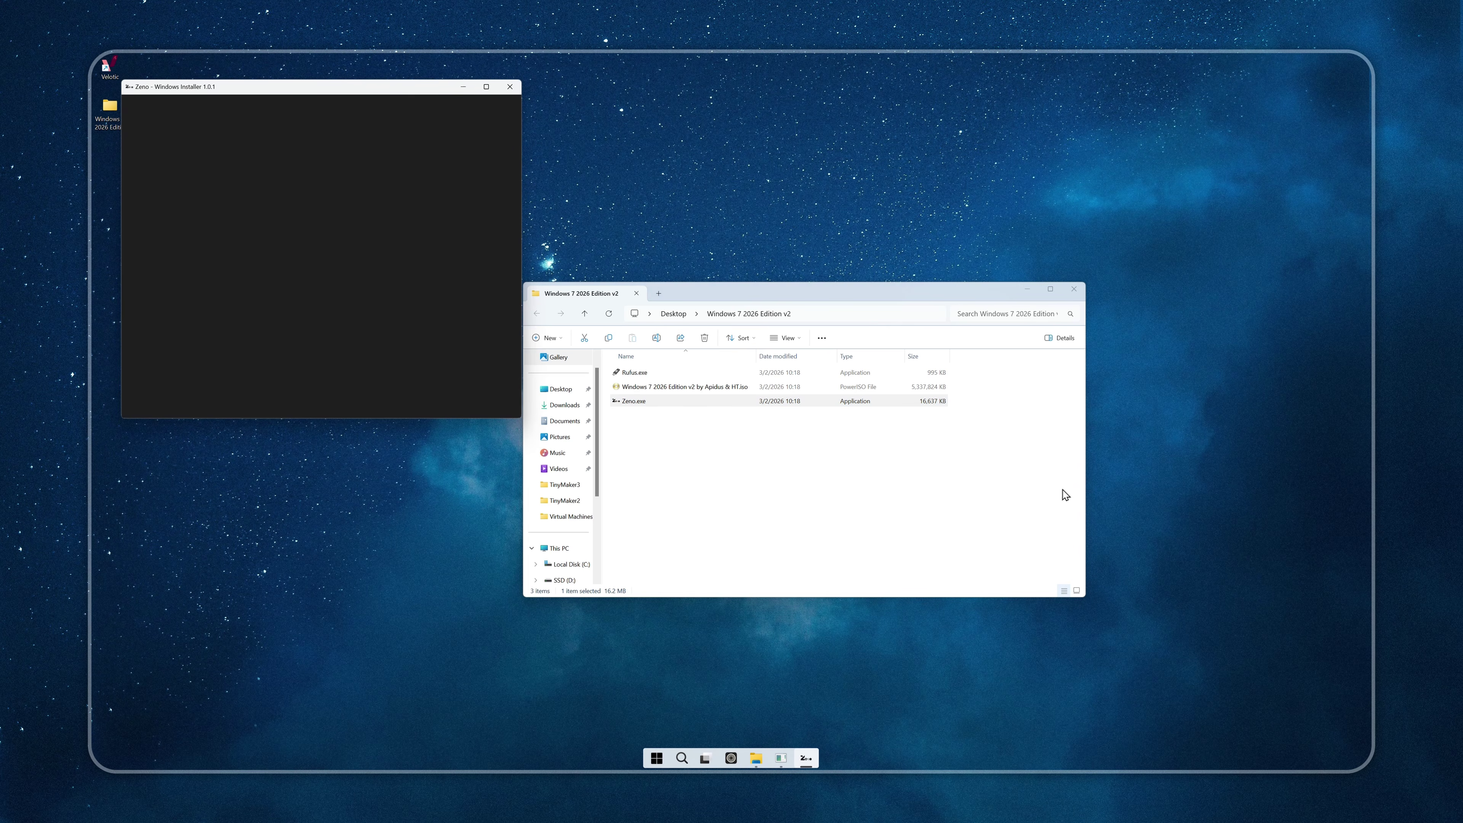
pyautogui.click(470, 183)
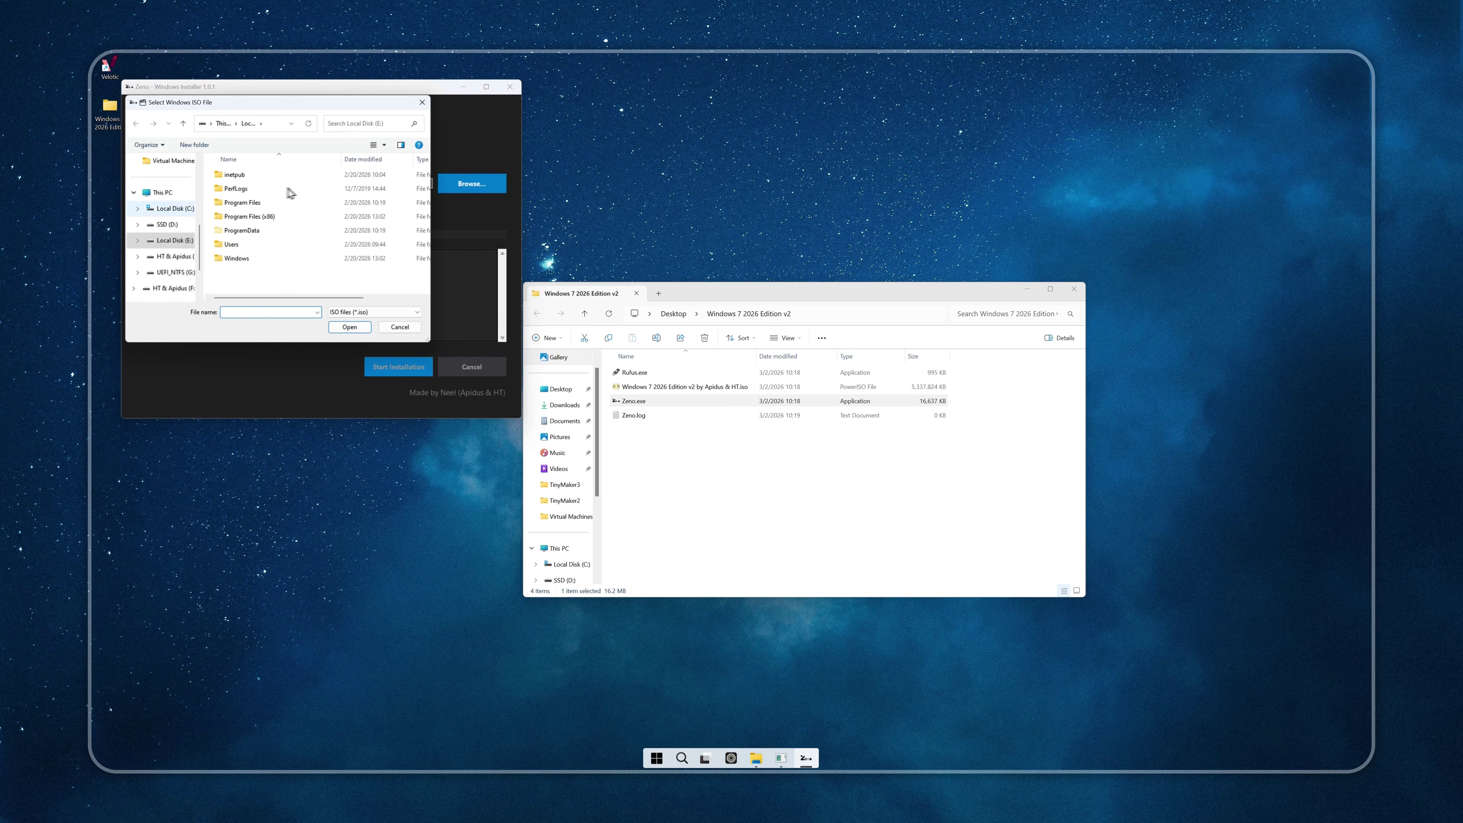
pyautogui.click(157, 210)
pyautogui.doubleClick(253, 194)
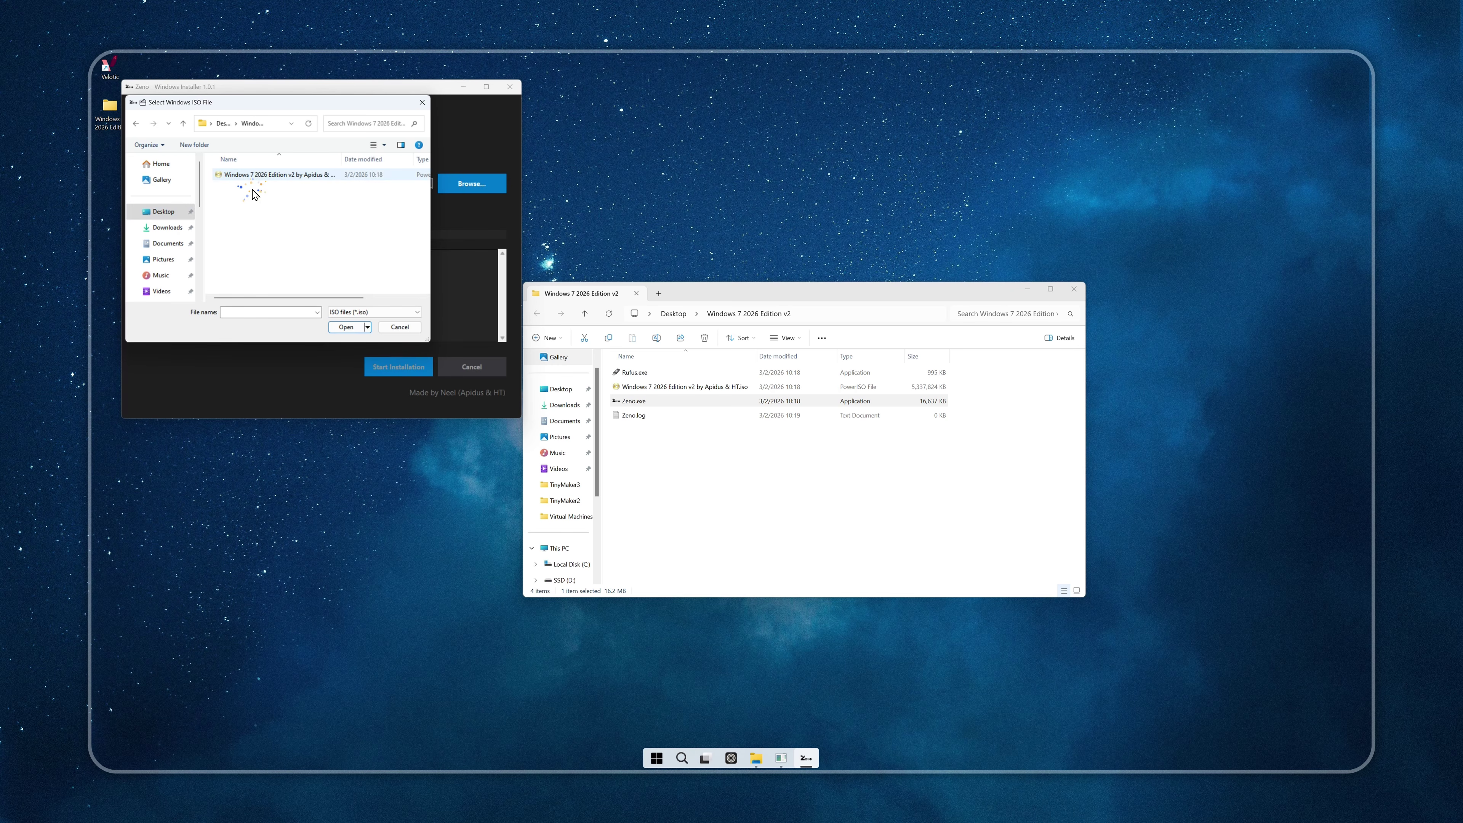
pyautogui.click(253, 177)
pyautogui.click(347, 327)
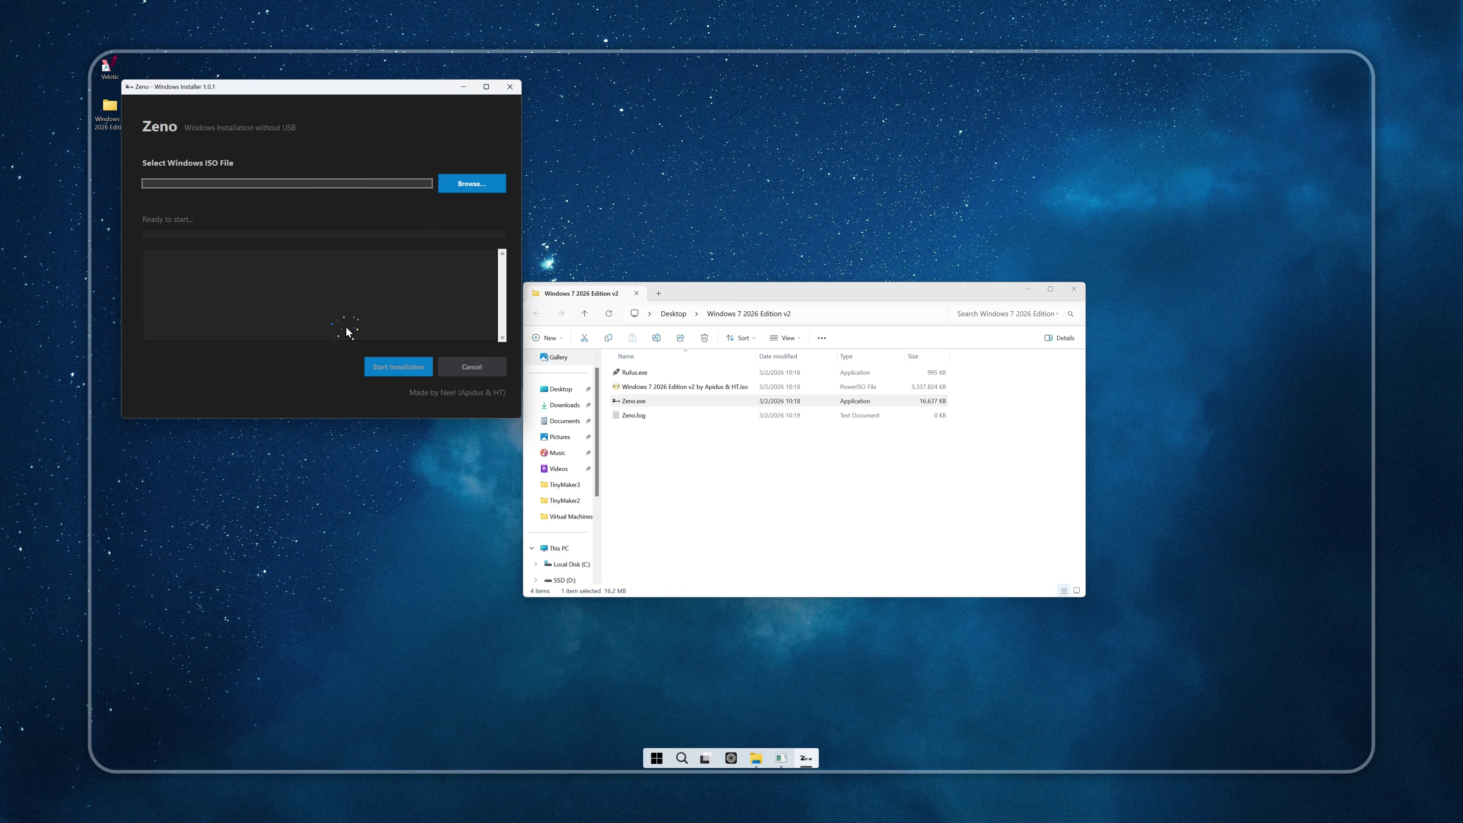
# - Start the Zeno installation, quick-format Local Disk (E:) as NTFS with 4096-byte allocation units and select it as the target drive
pyautogui.click(385, 368)
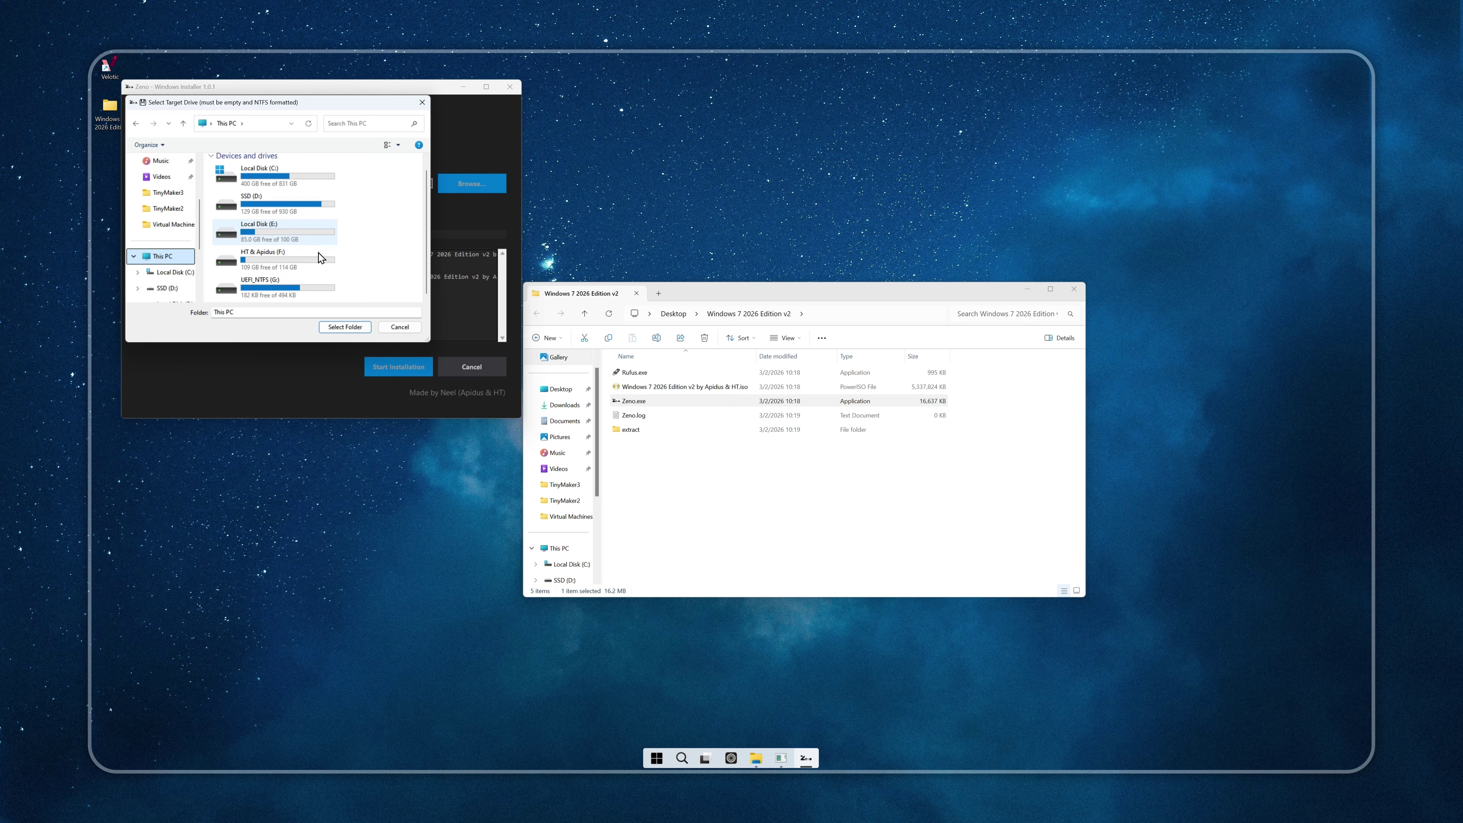
pyautogui.rightClick(316, 233)
pyautogui.click(346, 429)
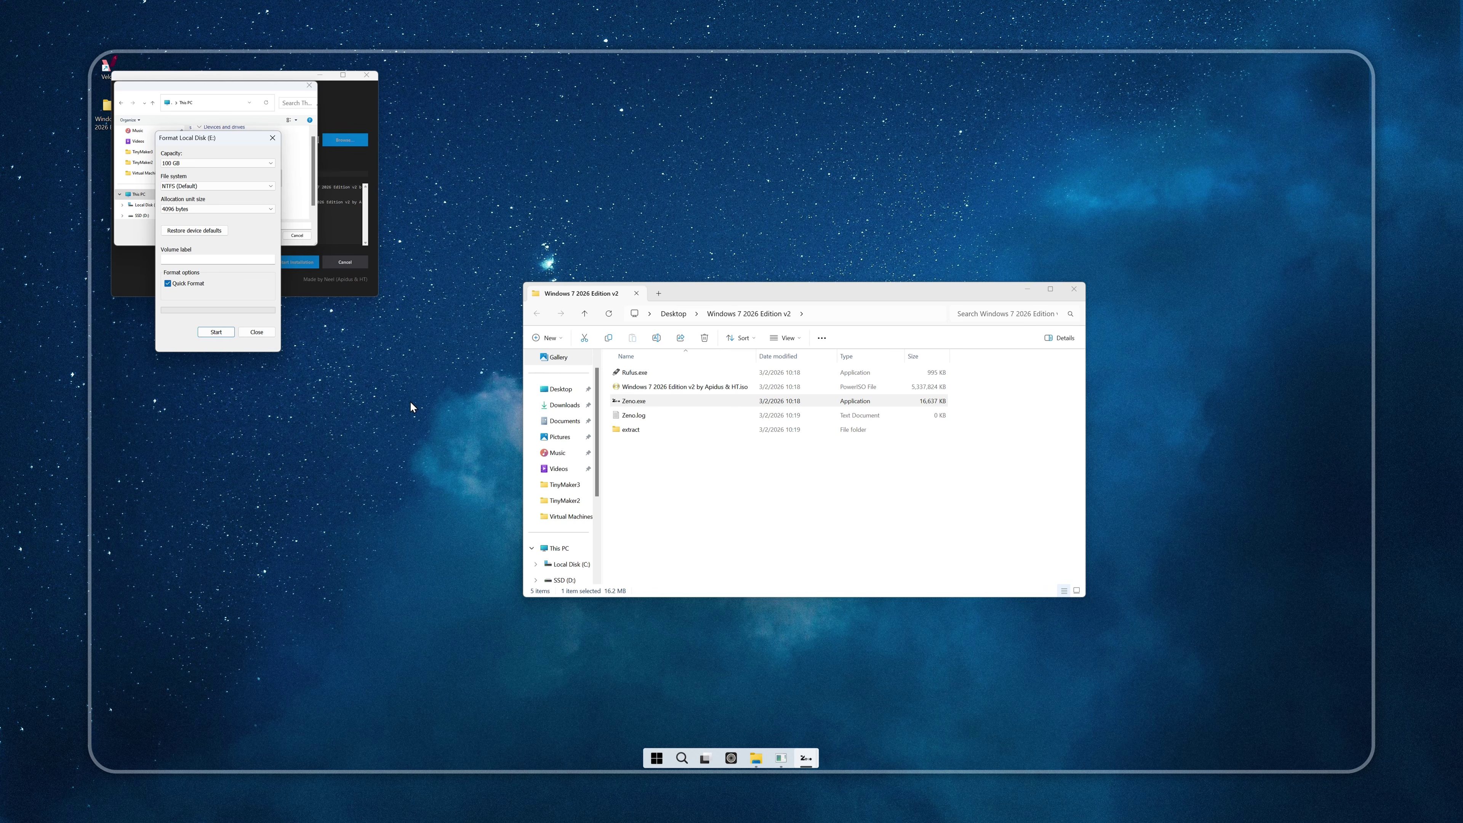
pyautogui.click(216, 332)
pyautogui.click(751, 430)
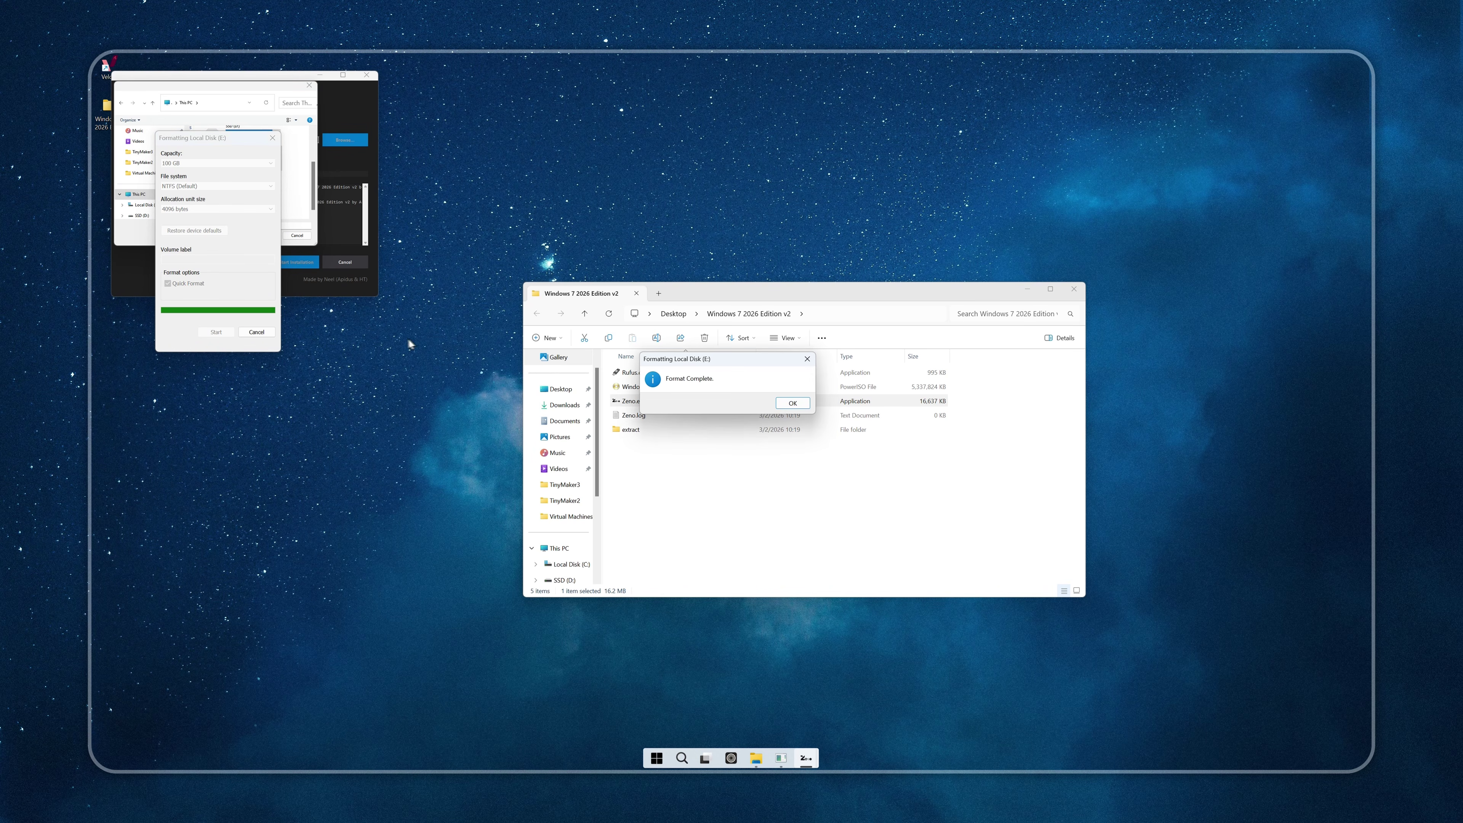
pyautogui.press('Return')
pyautogui.click(254, 333)
pyautogui.click(260, 235)
pyautogui.click(308, 261)
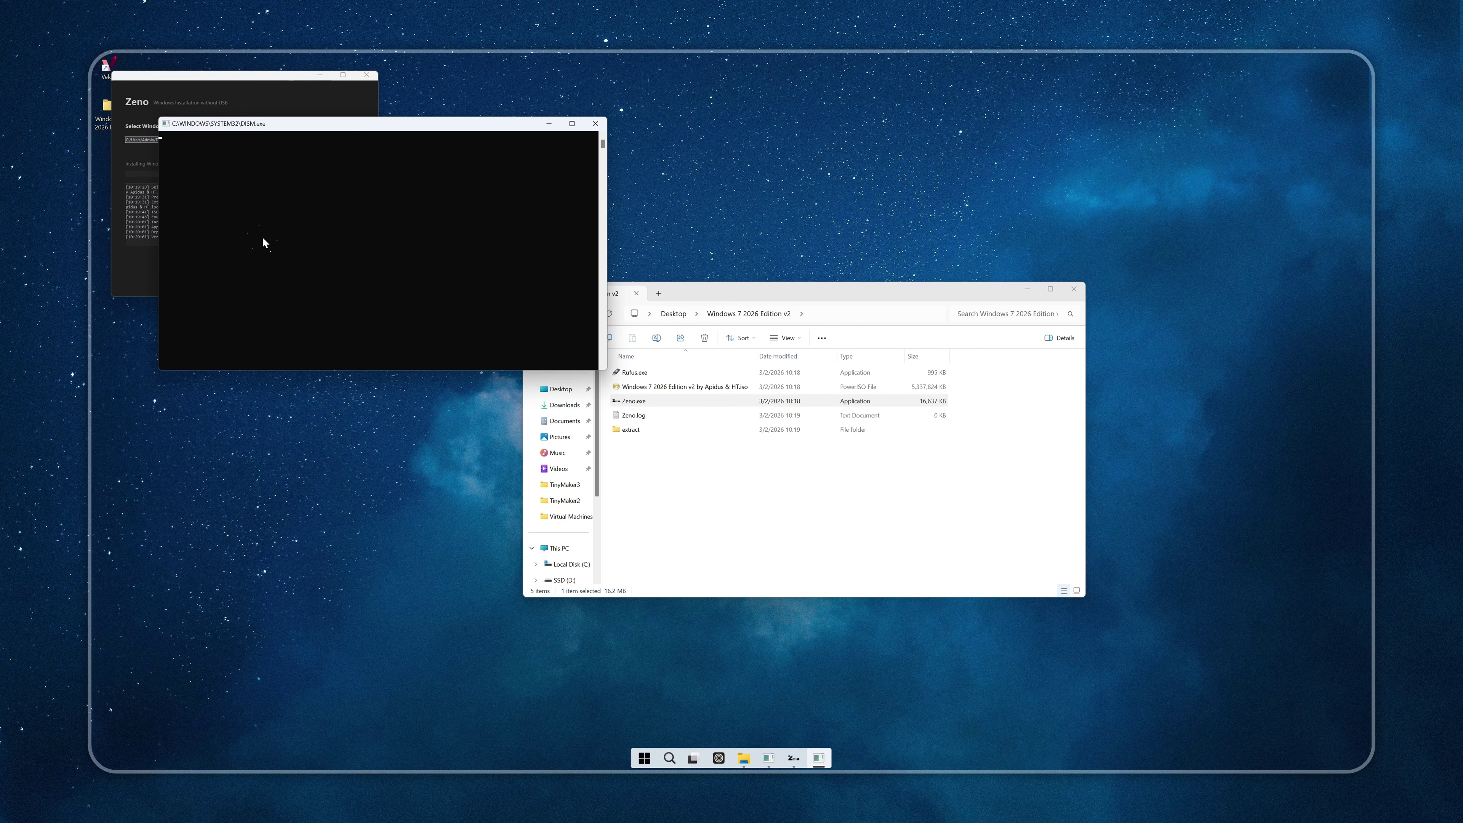
# - Close the file browser and the Tiny11 Creator window while the Zeno installation runs
pyautogui.click(282, 75)
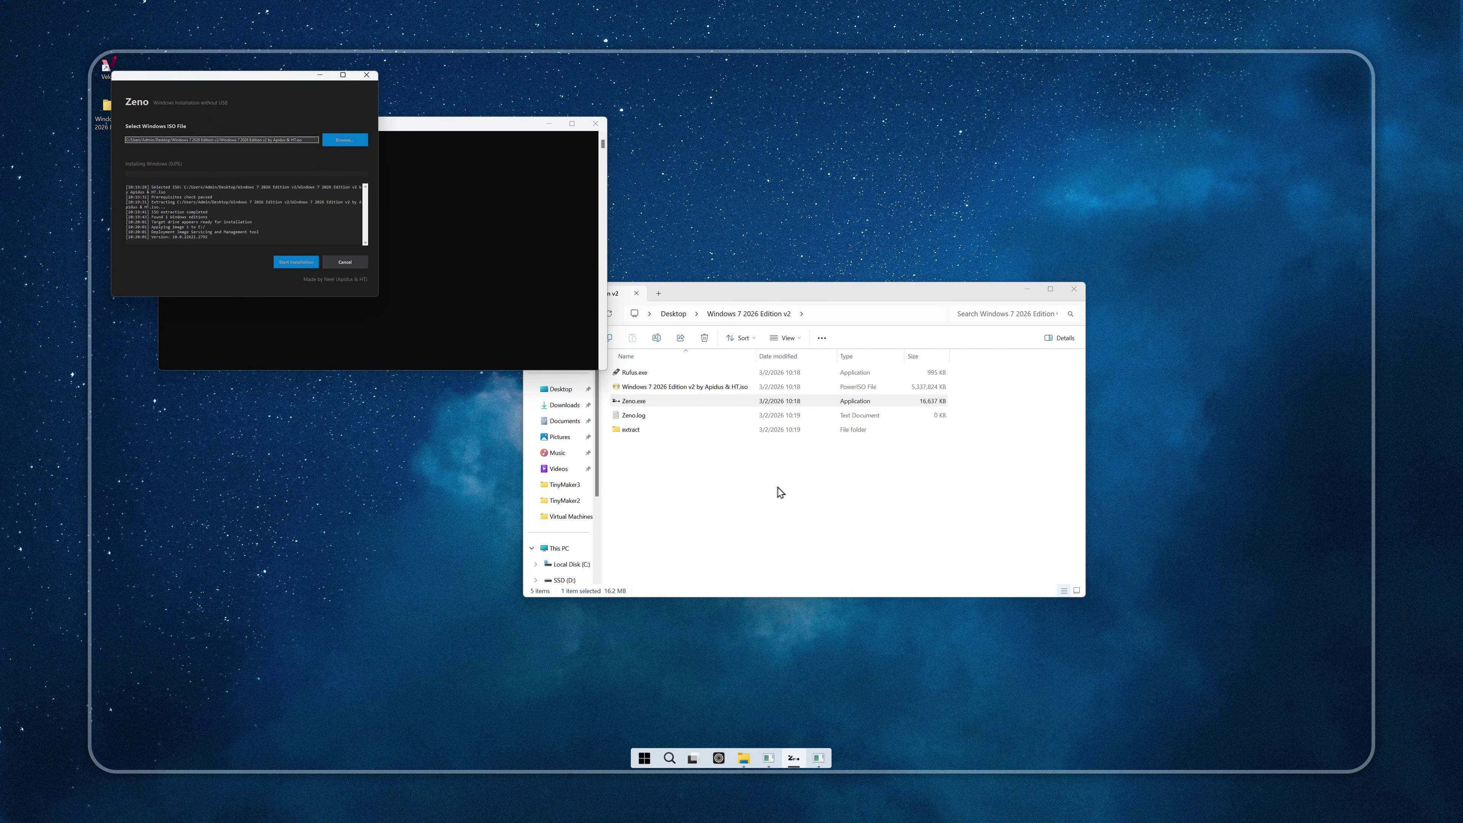
pyautogui.click(565, 549)
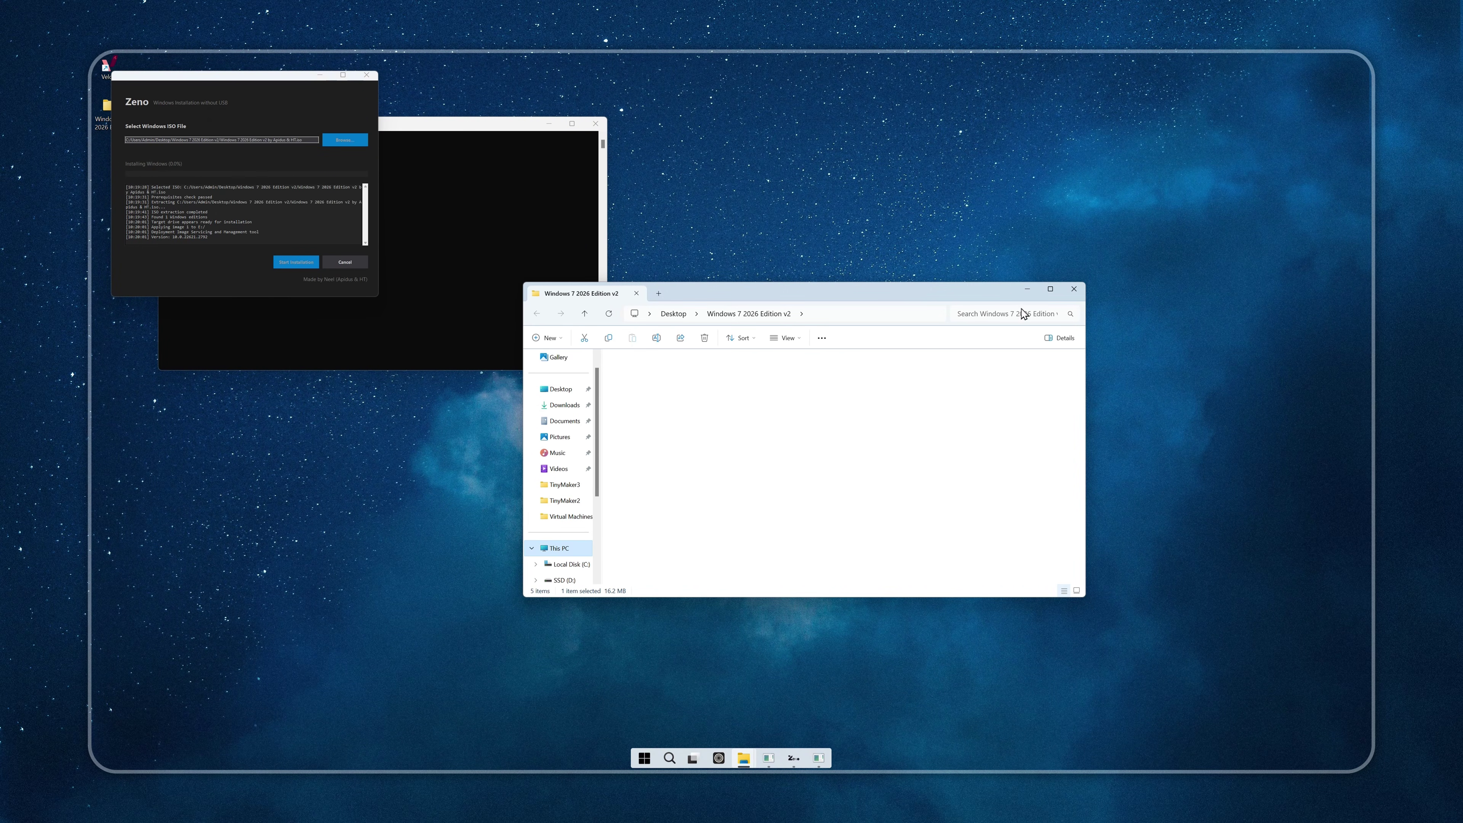
pyautogui.click(1073, 289)
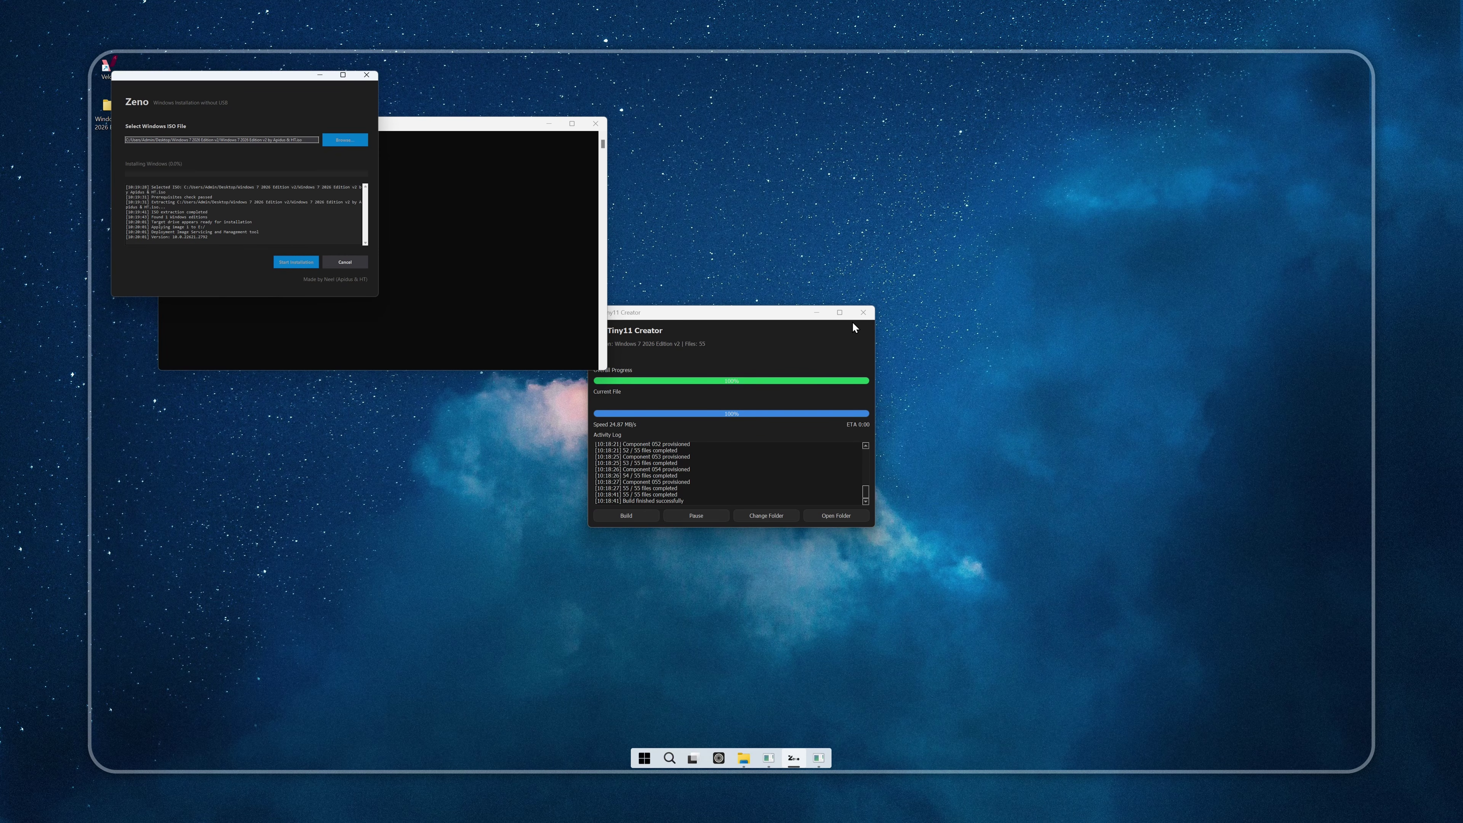
pyautogui.click(860, 313)
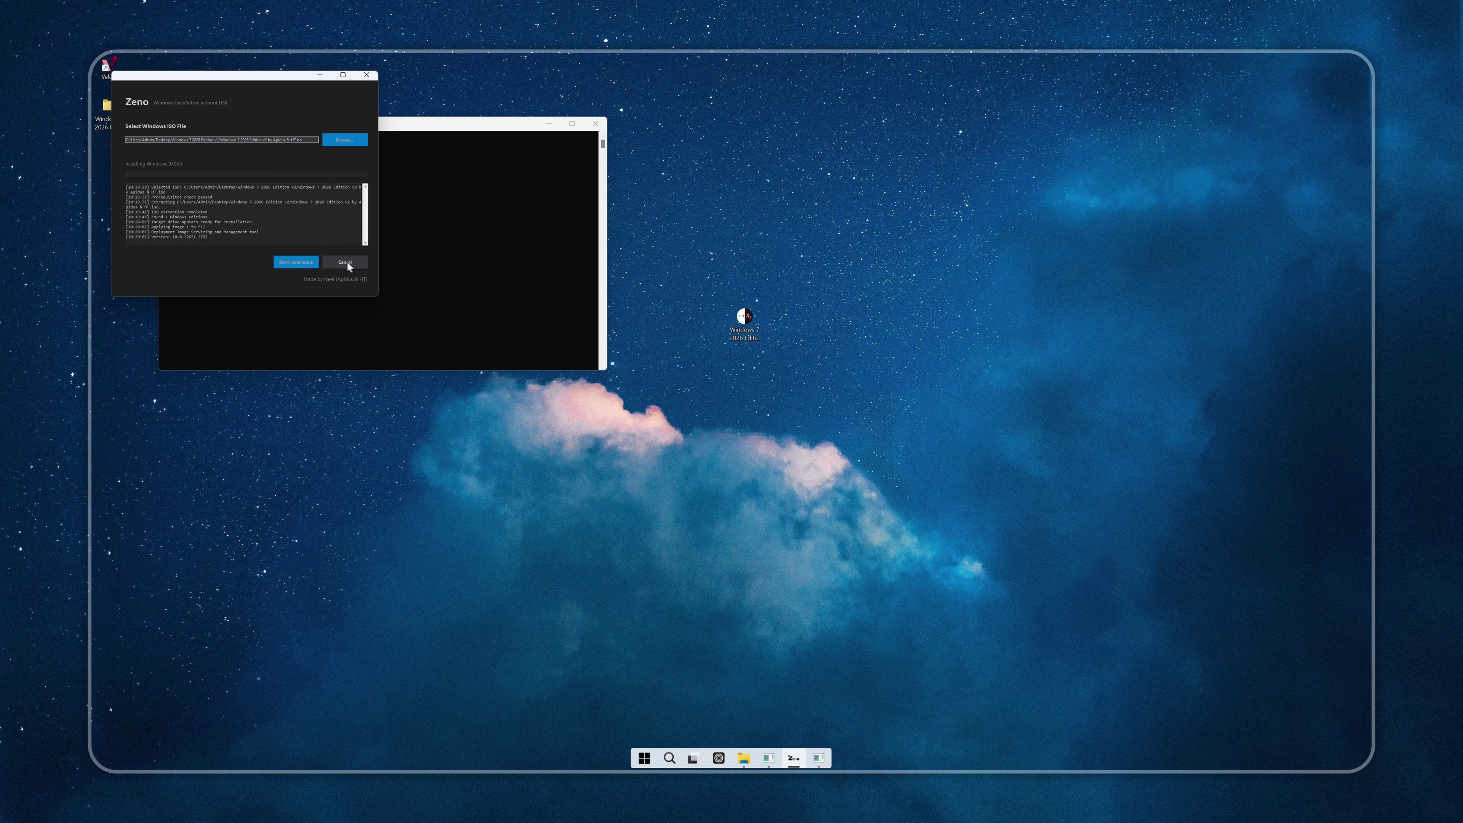
# - Move the Zeno window to the centre of the desktop and acknowledge its completion message when the installation ends
pyautogui.click(278, 212)
pyautogui.moveTo(788, 363); pyautogui.dragTo(789, 363)
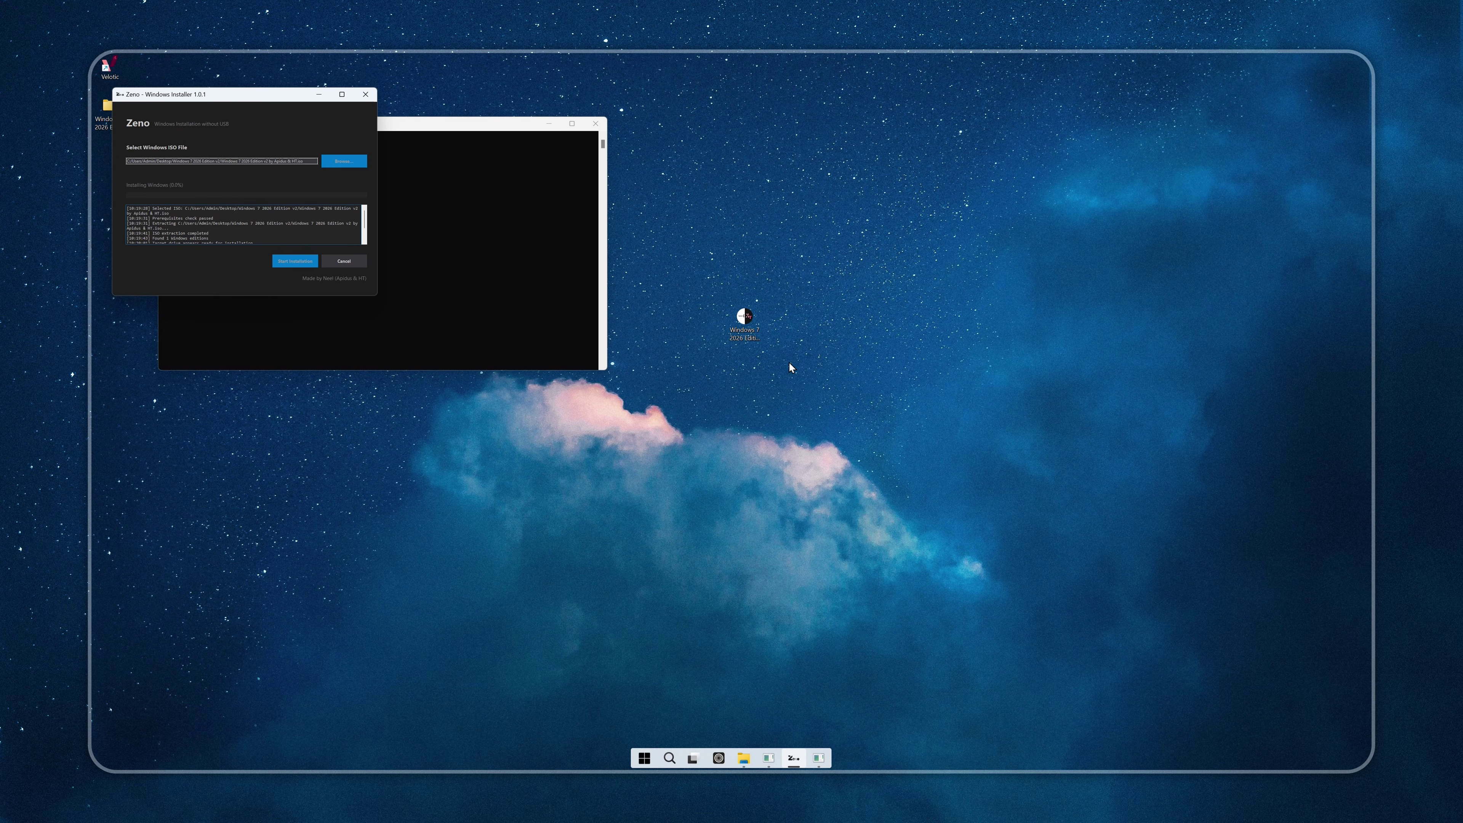
pyautogui.moveTo(235, 94); pyautogui.dragTo(749, 290)
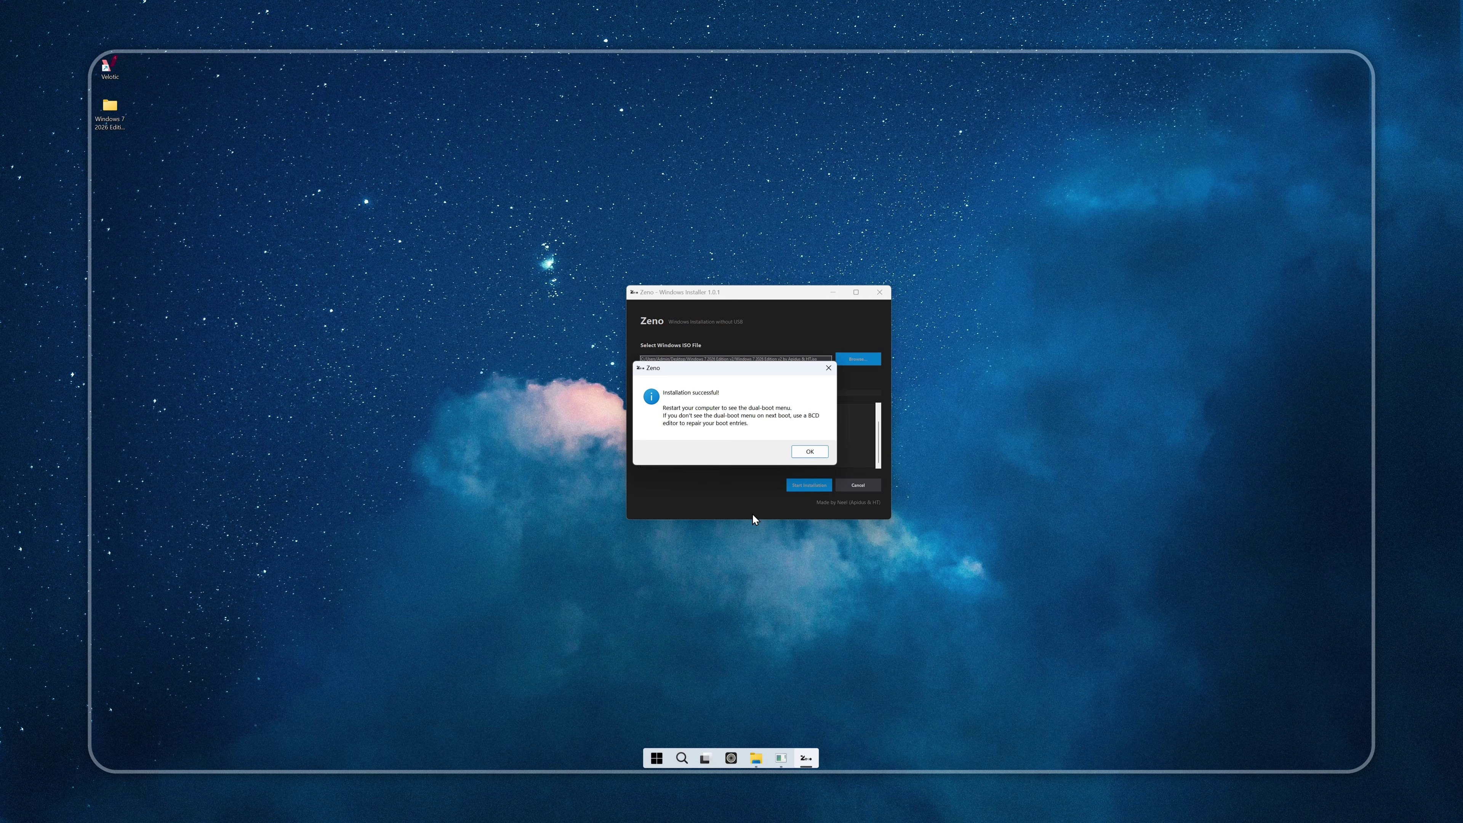
pyautogui.click(805, 453)
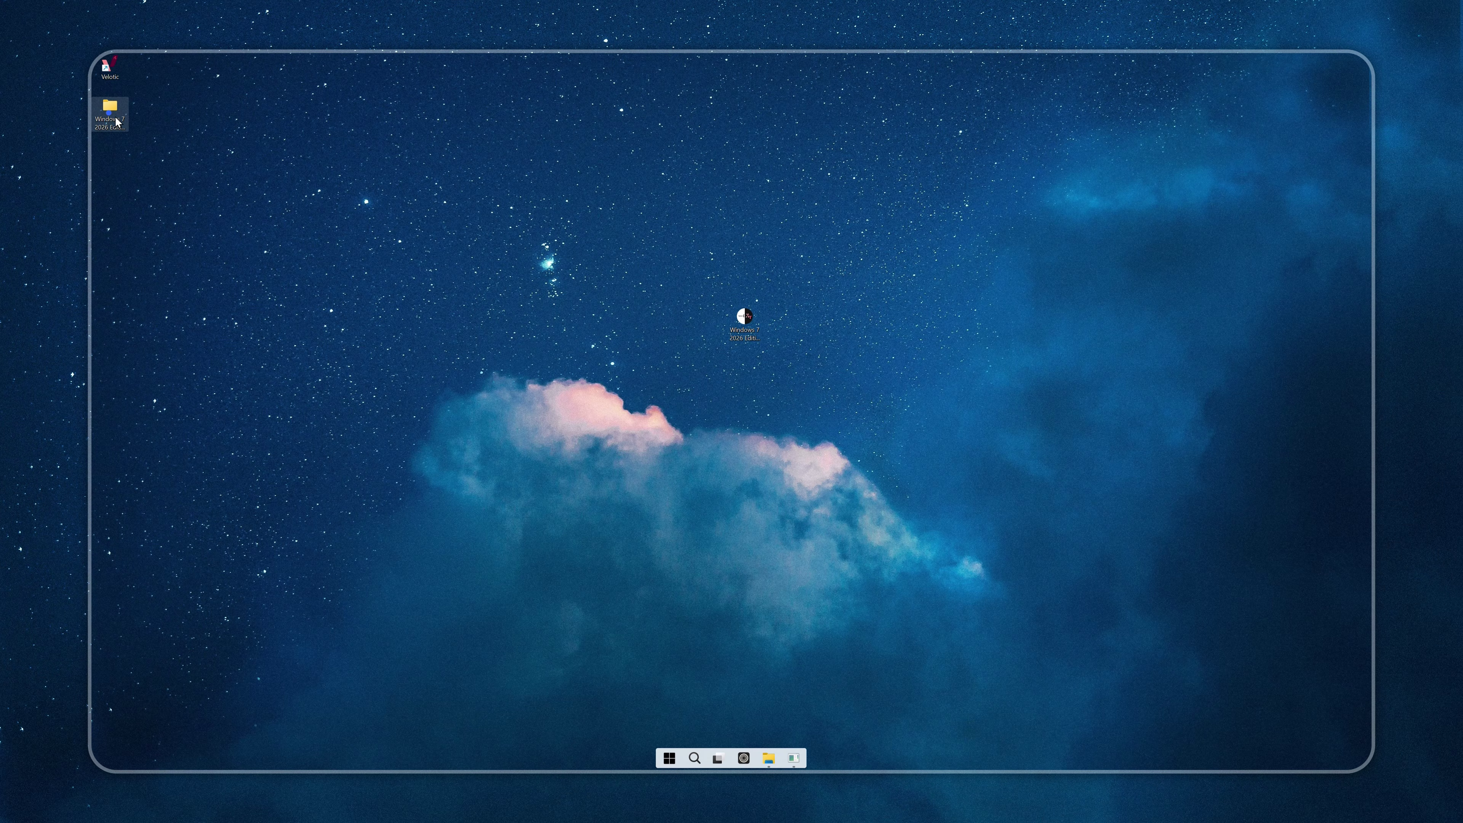
# - Launch Rufus from the desktop folder and write the Windows 7 2026 Edition v2 ISO to the HT & Apidus (F:) drive
pyautogui.doubleClick(110, 113)
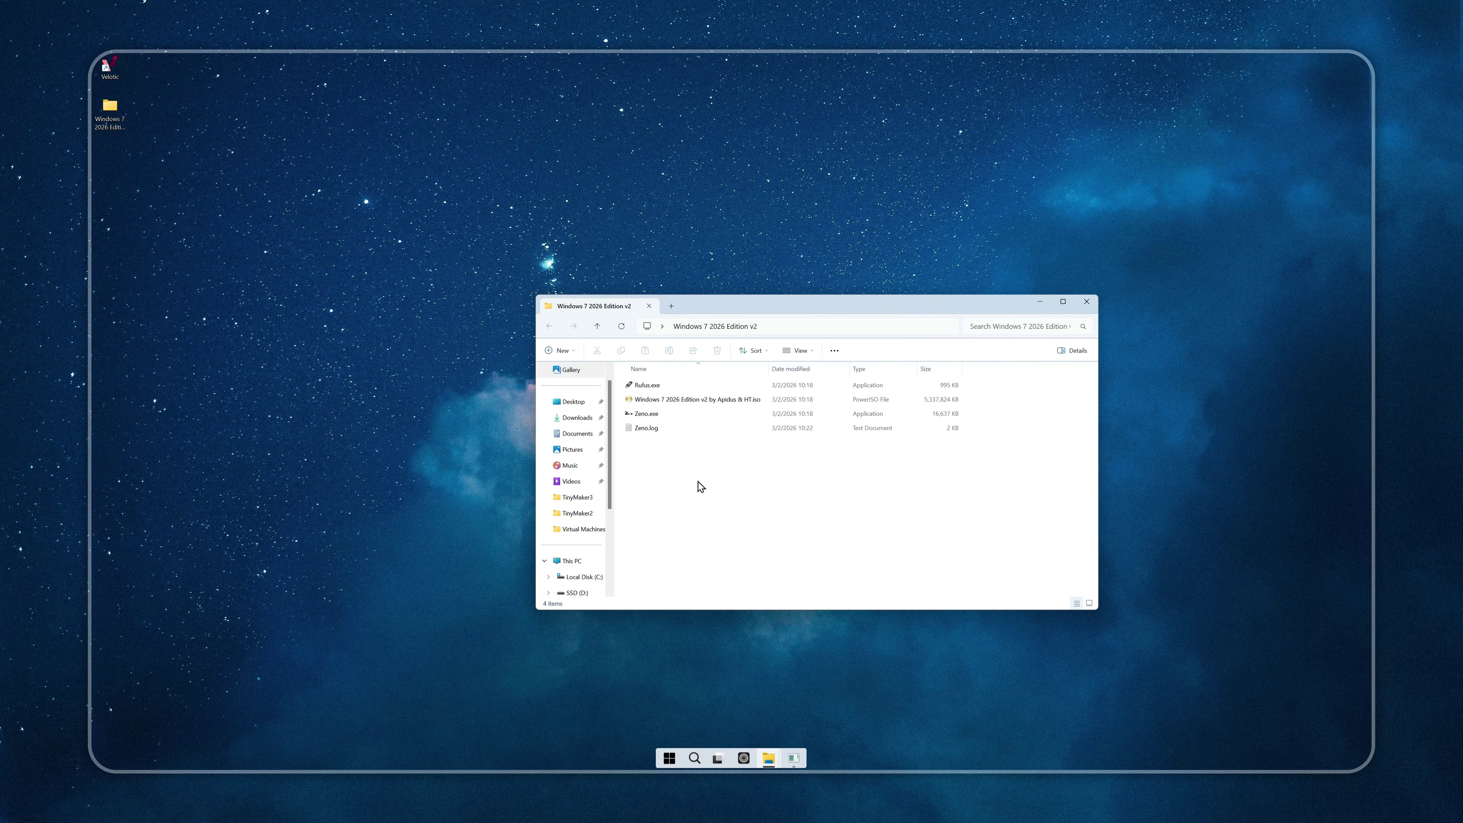
pyautogui.doubleClick(651, 385)
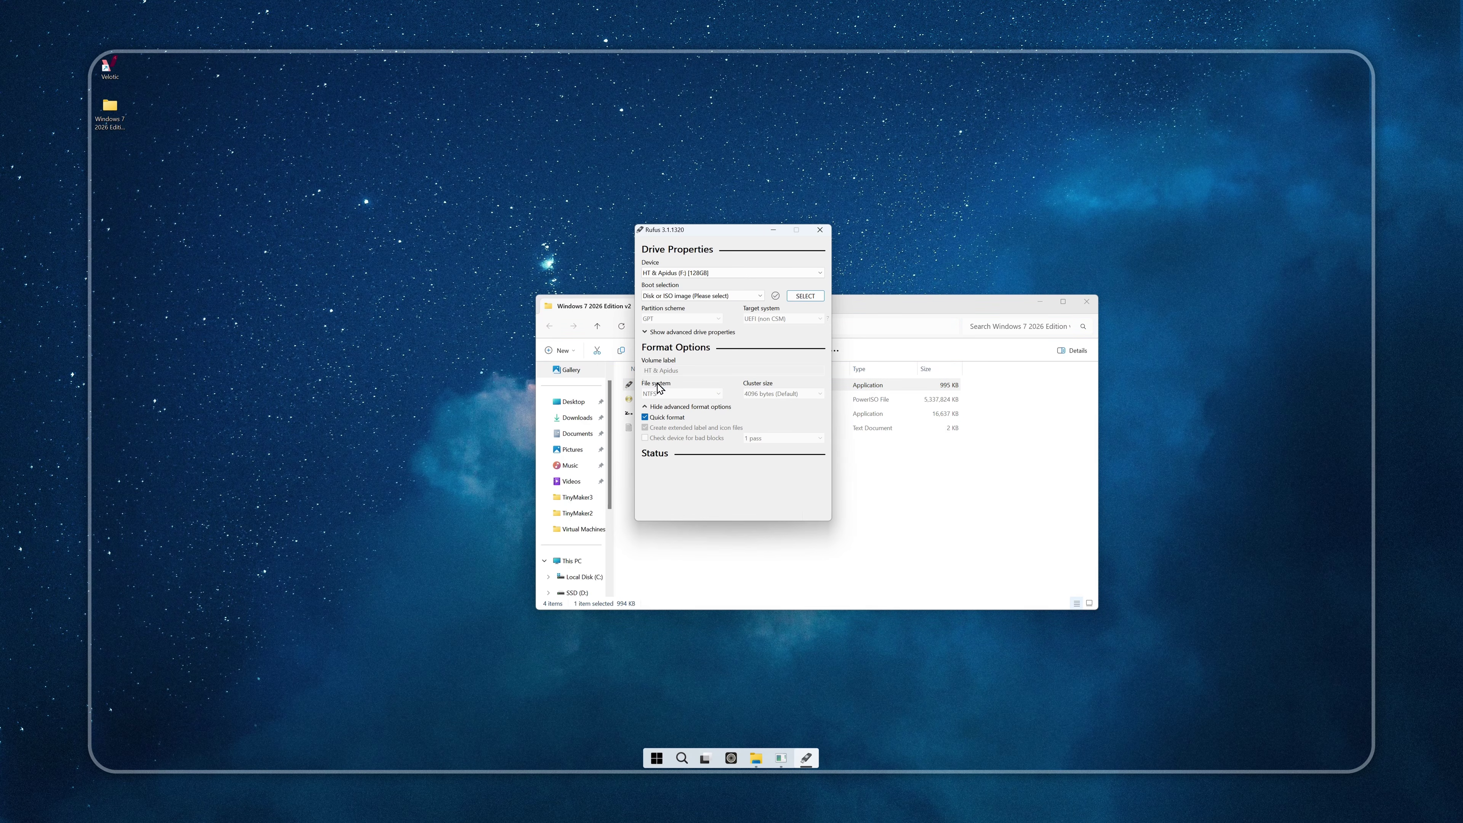
pyautogui.click(798, 303)
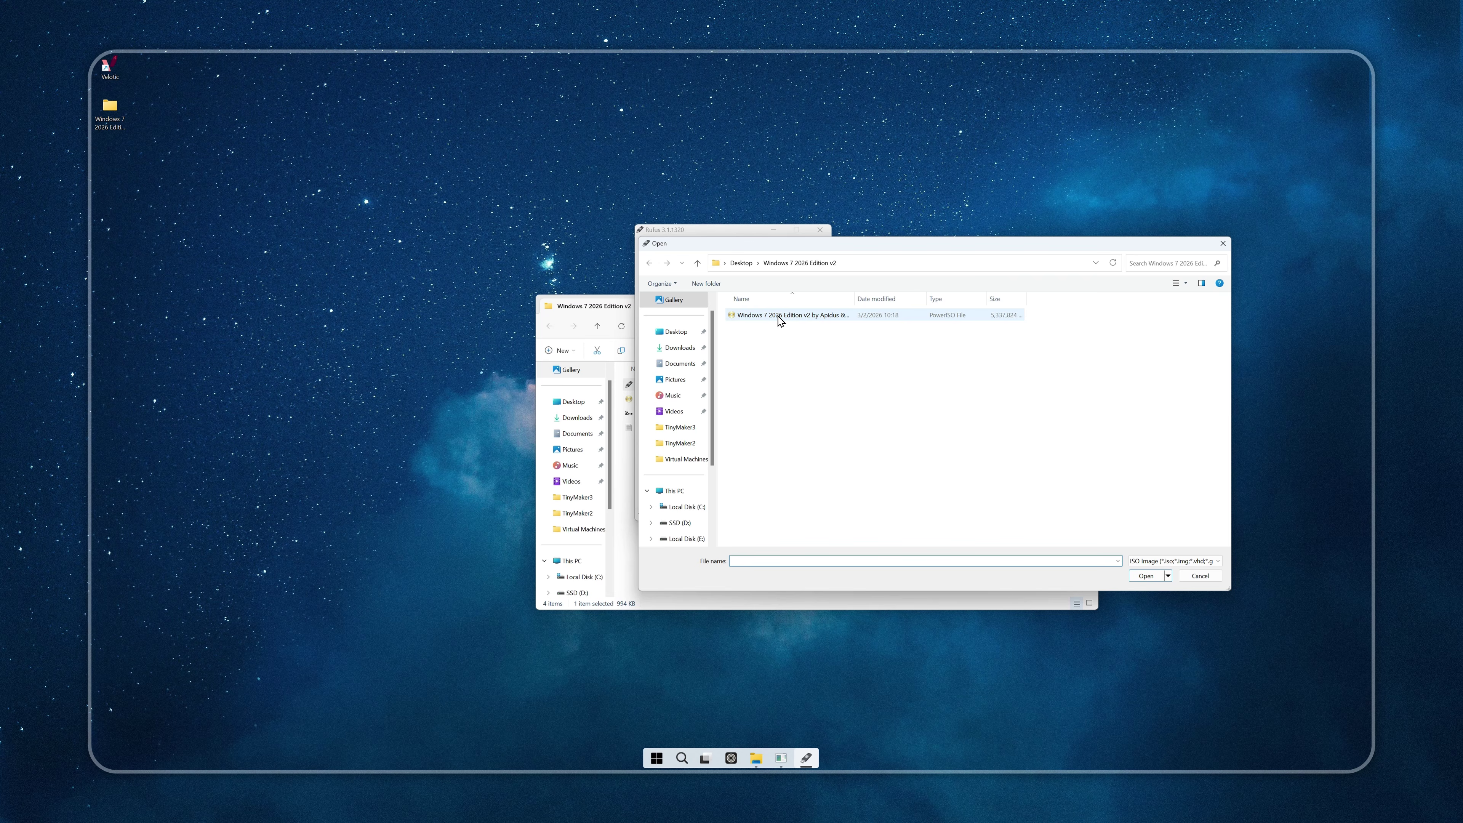
pyautogui.doubleClick(780, 321)
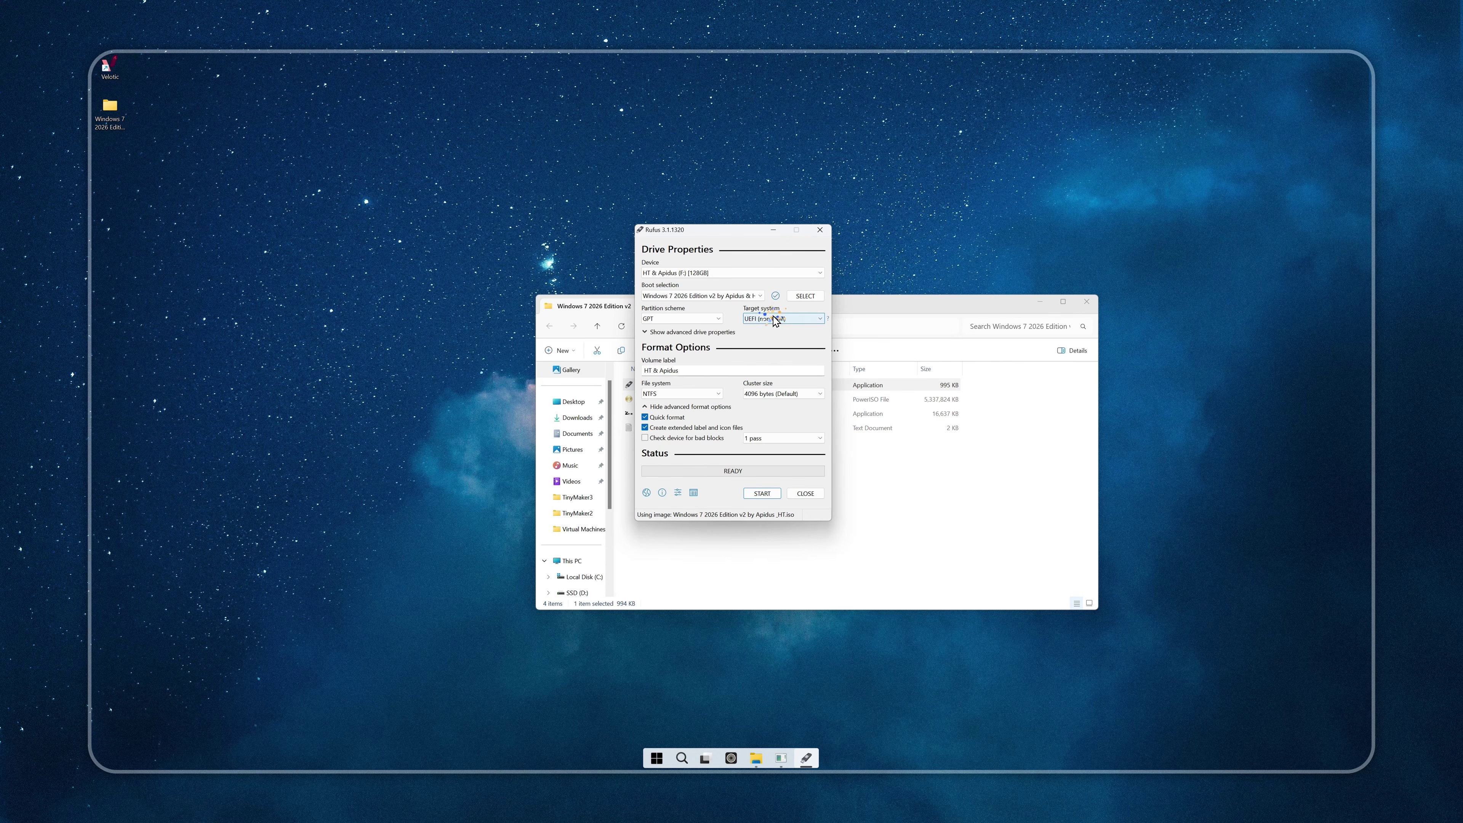
pyautogui.click(761, 491)
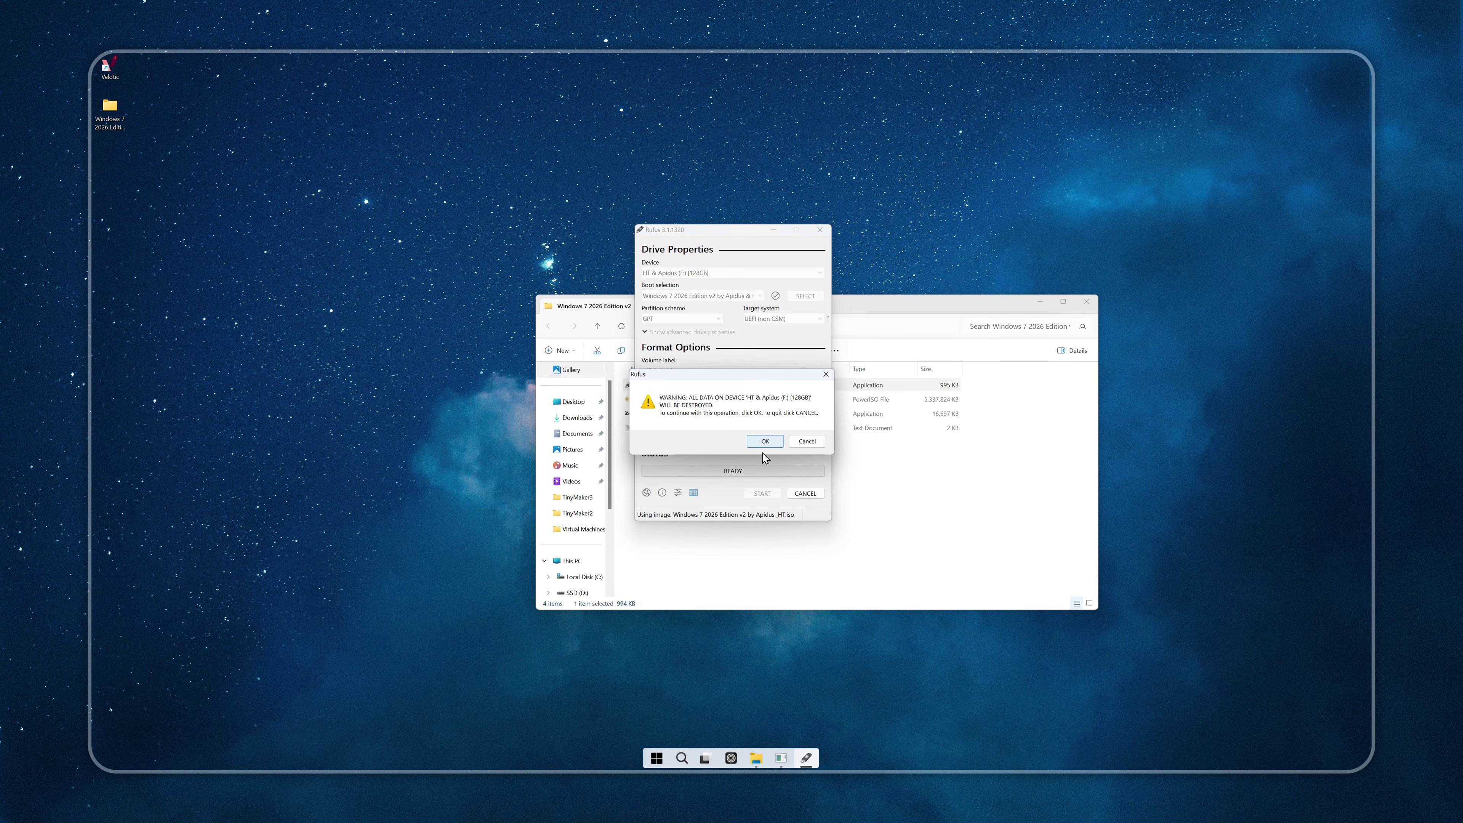
pyautogui.click(767, 442)
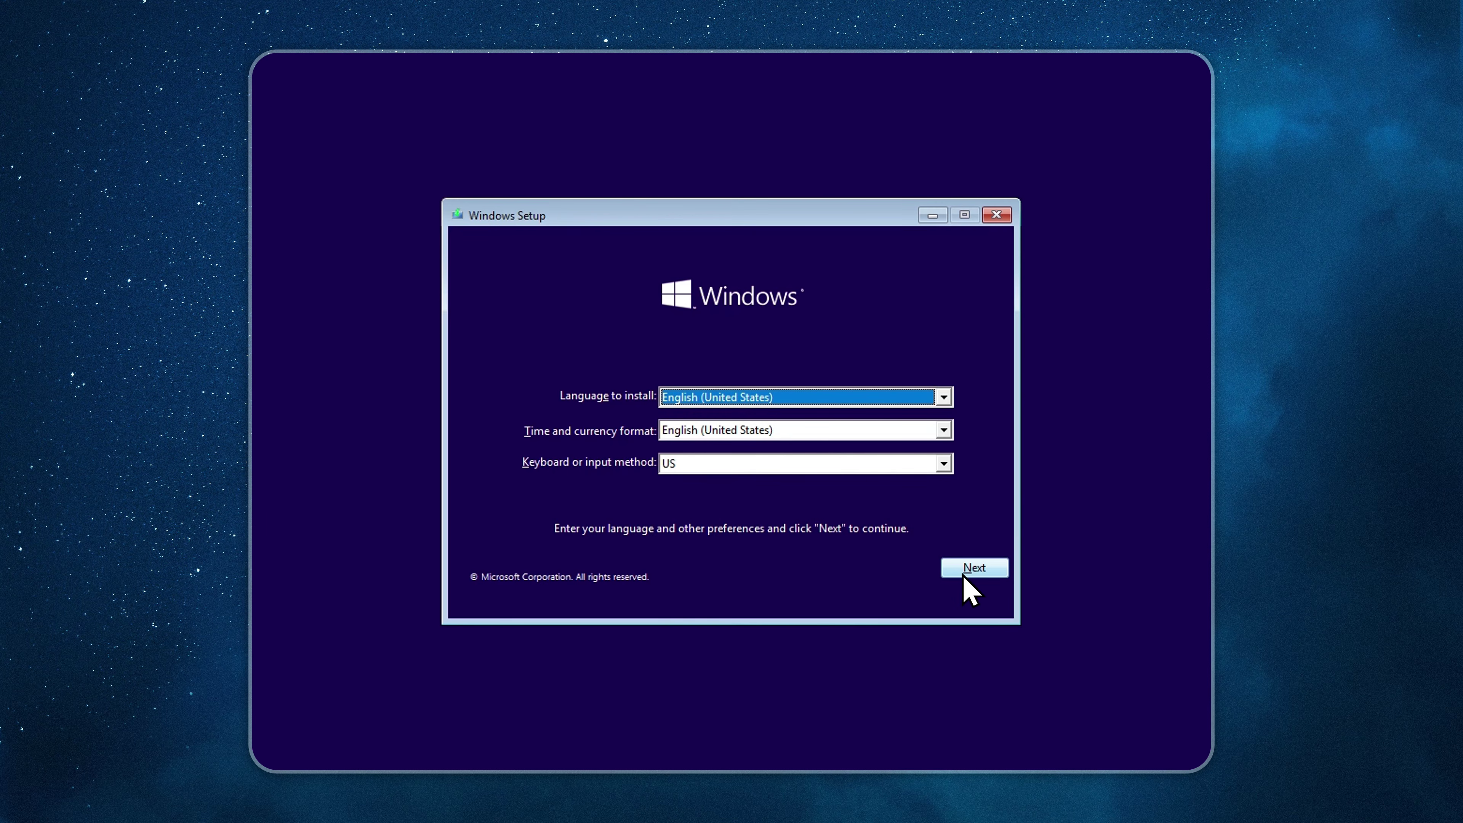
# - Begin Windows Setup with English (United States) and the US keyboard, continuing without a product key
pyautogui.click(956, 571)
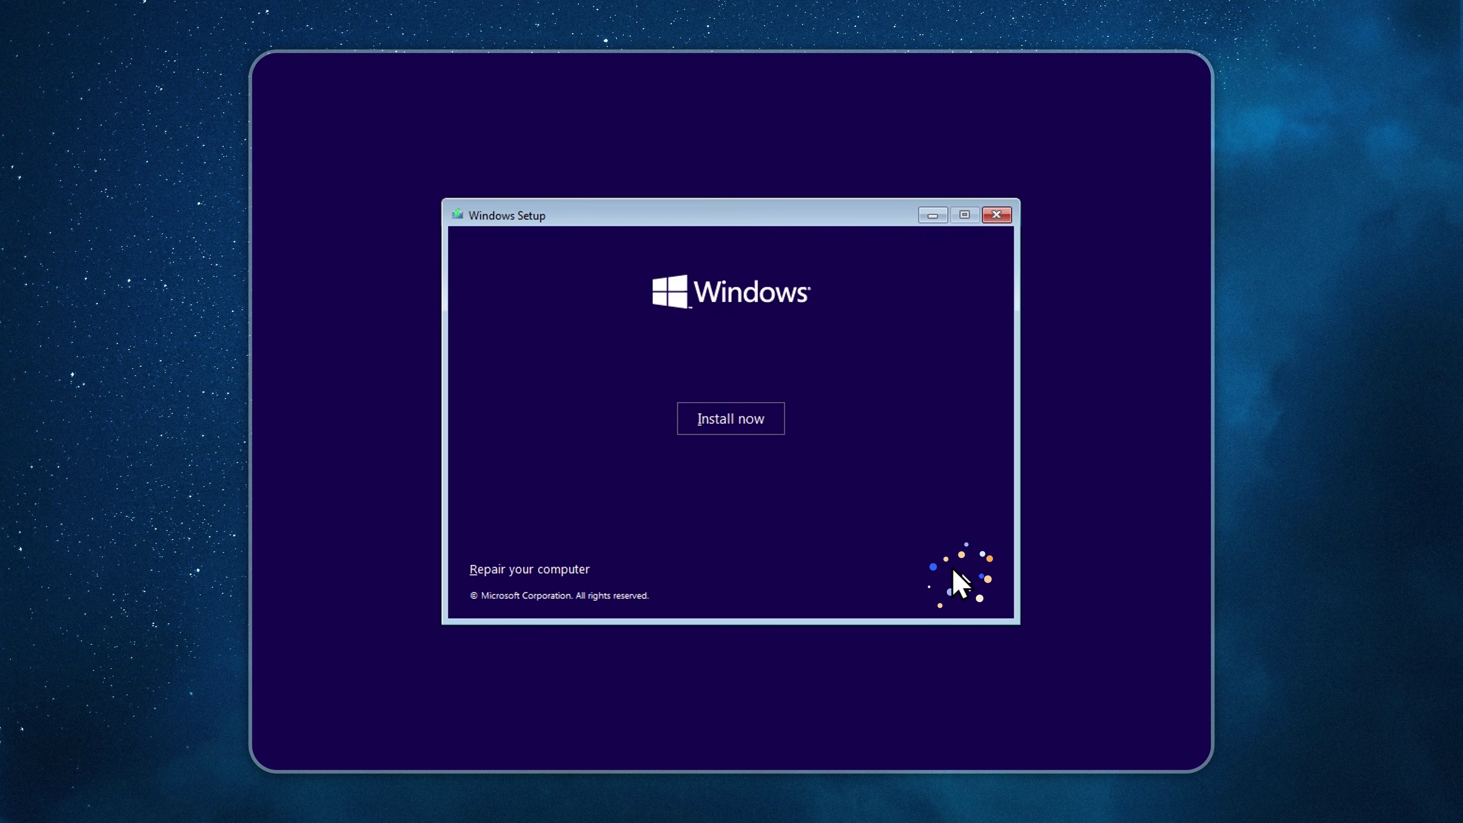
pyautogui.click(721, 416)
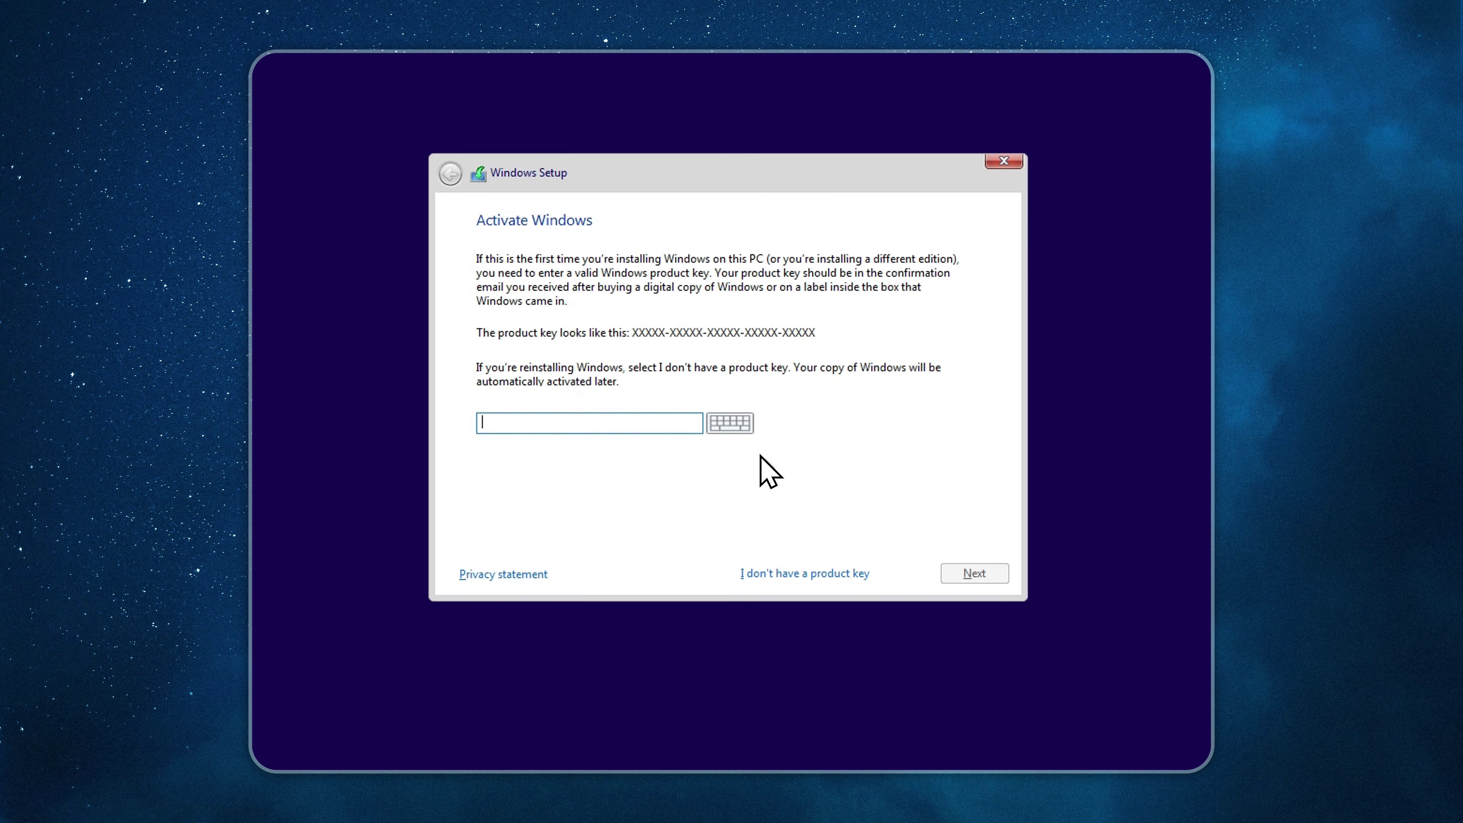
pyautogui.click(791, 573)
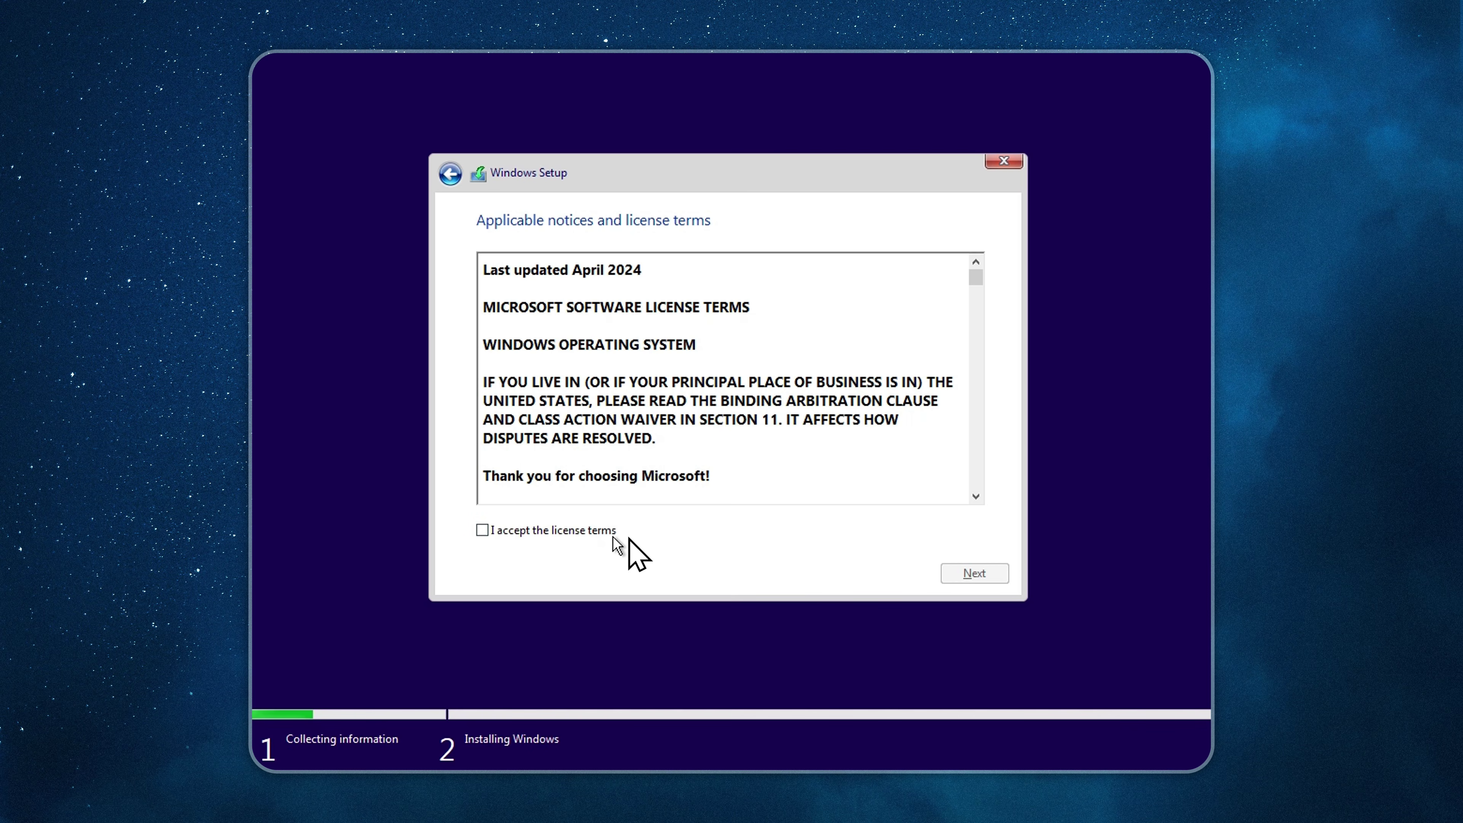
# - Accept the license terms and choose the custom, Windows-only installation type
pyautogui.click(593, 530)
pyautogui.click(942, 576)
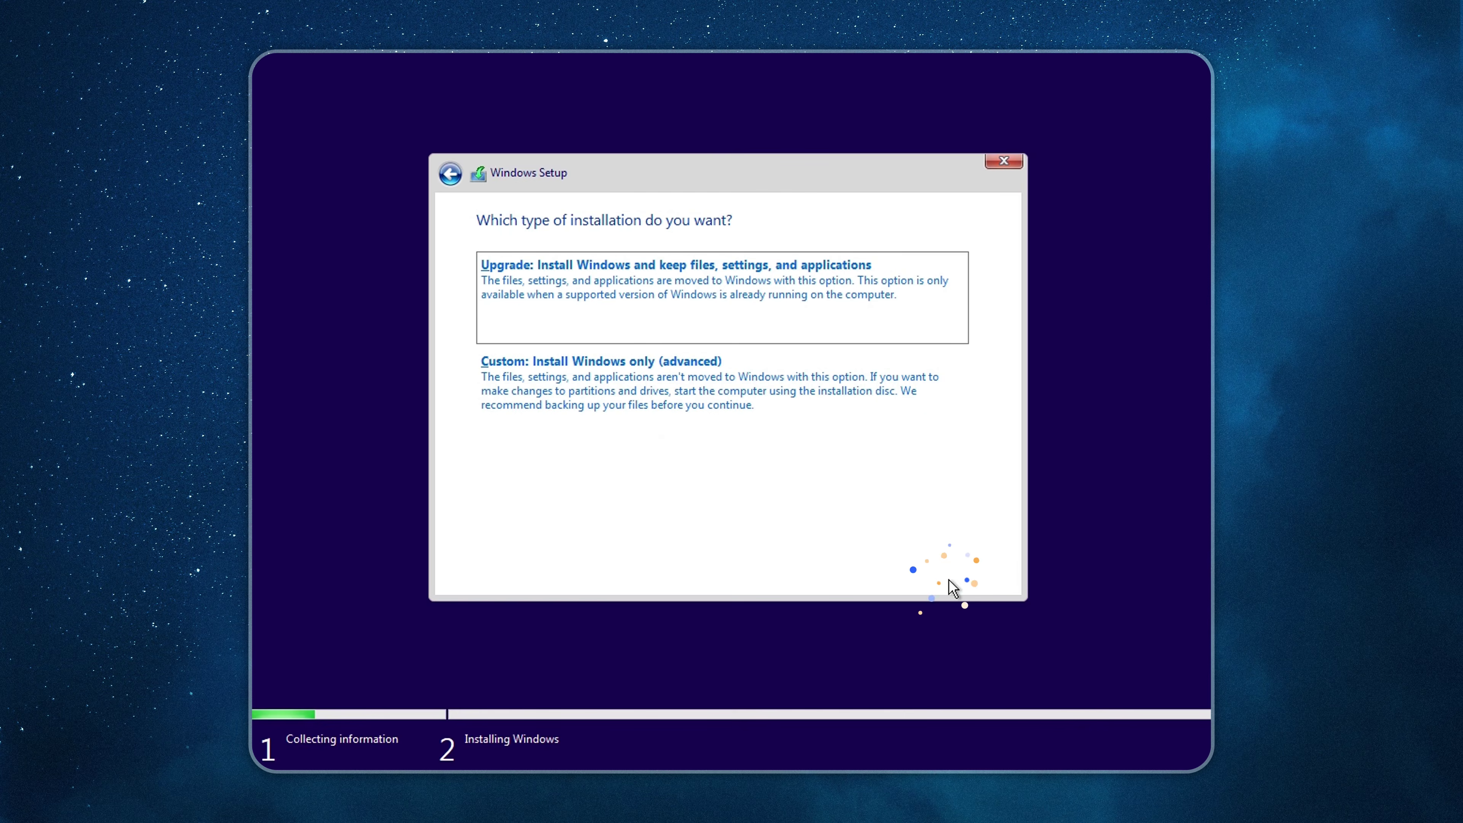
pyautogui.click(807, 444)
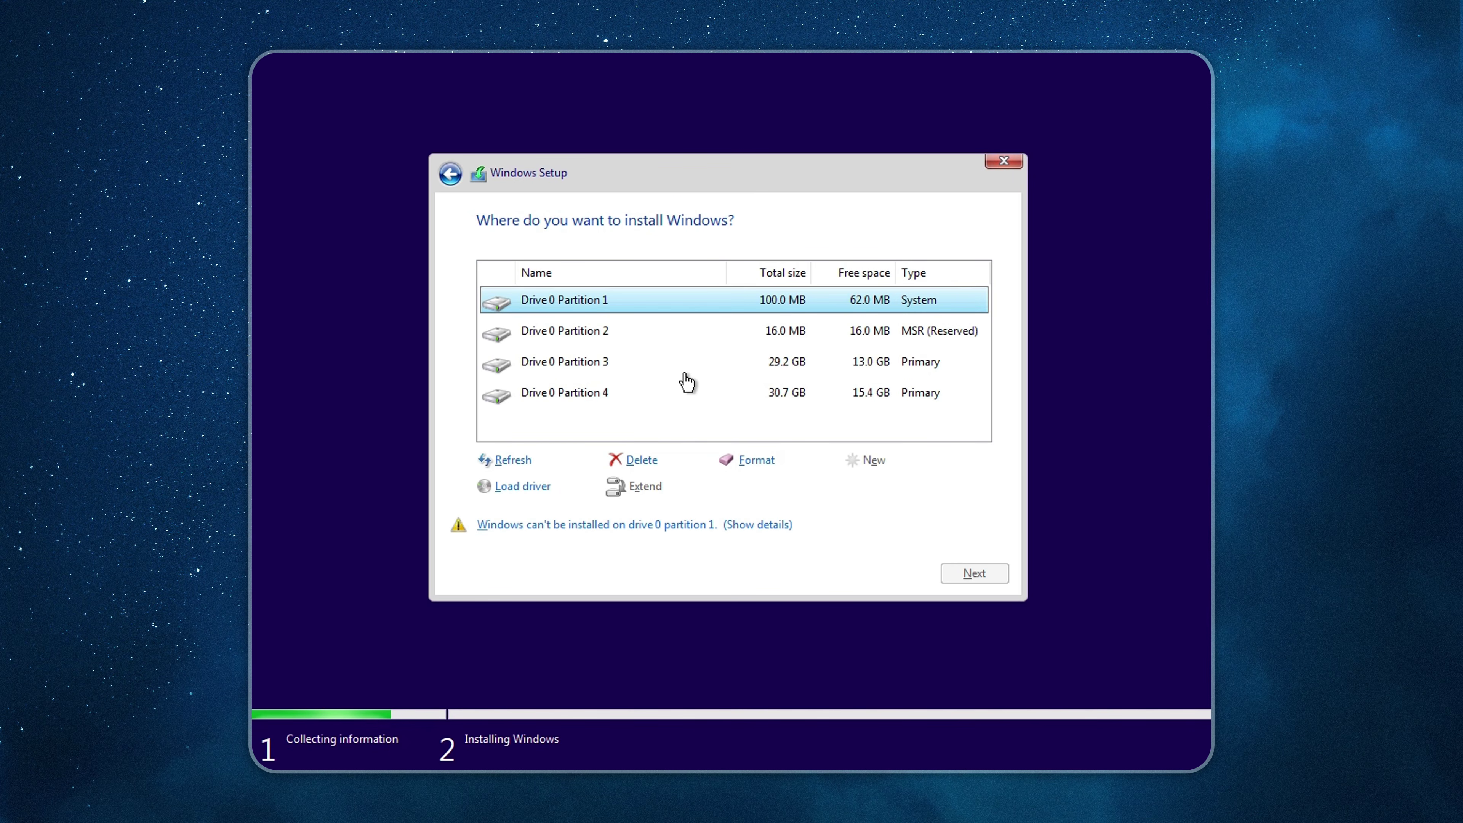
# - Delete all four existing partitions on Drive 0, confirming the data loss for each
pyautogui.click(674, 362)
pyautogui.click(641, 460)
pyautogui.click(857, 487)
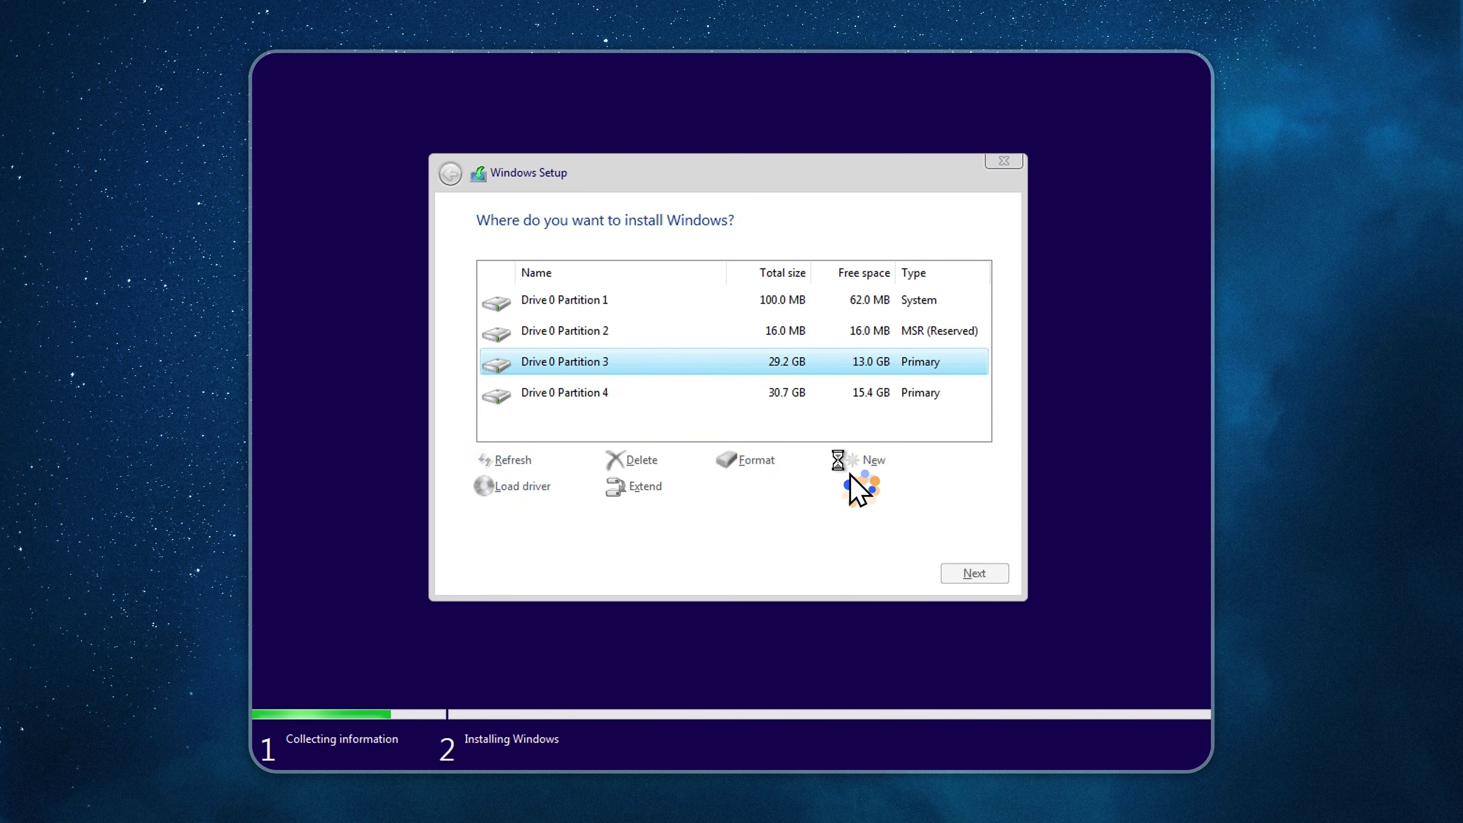
pyautogui.click(778, 331)
pyautogui.click(649, 459)
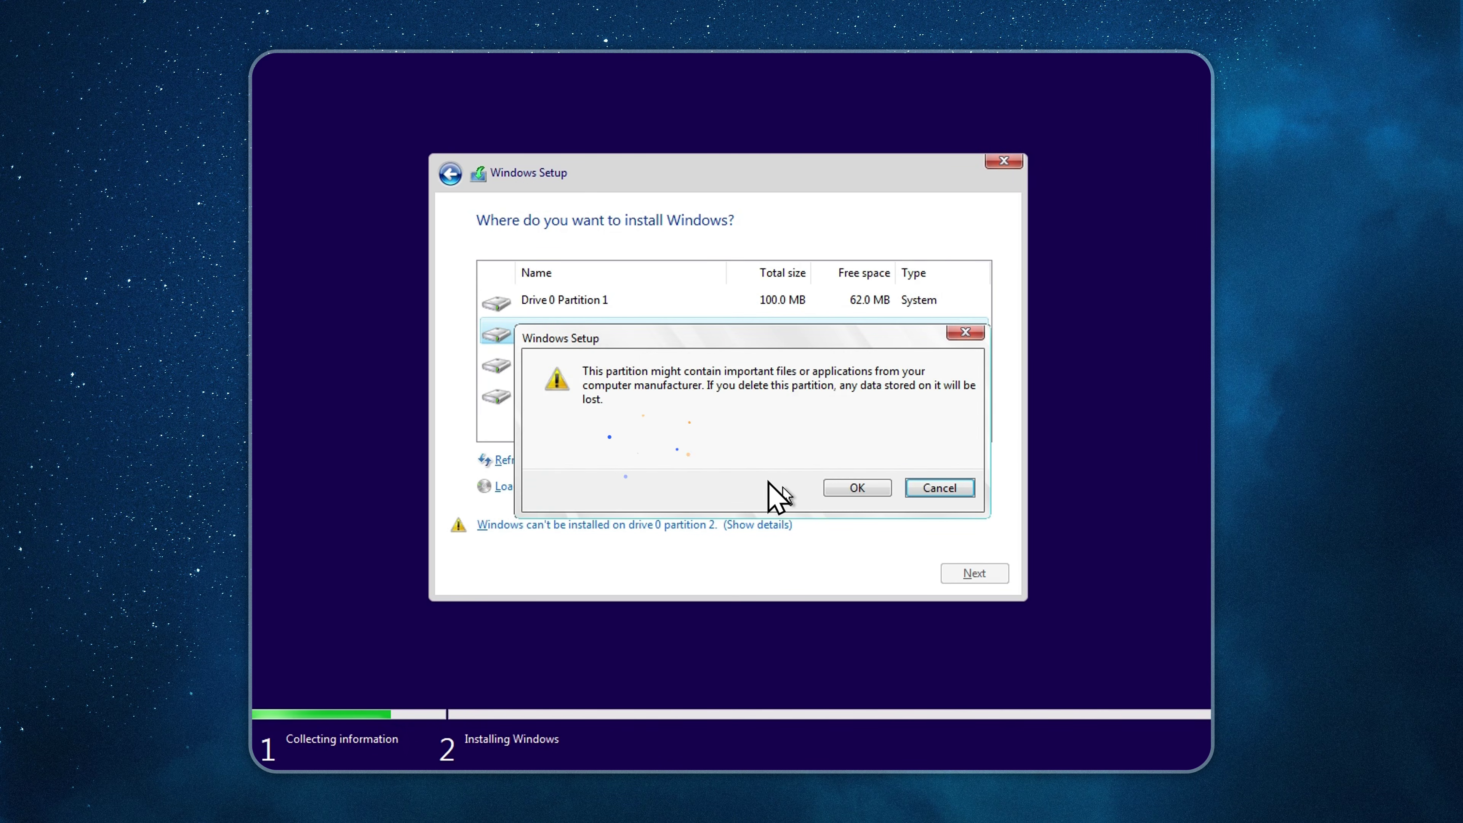
pyautogui.click(857, 487)
pyautogui.click(637, 460)
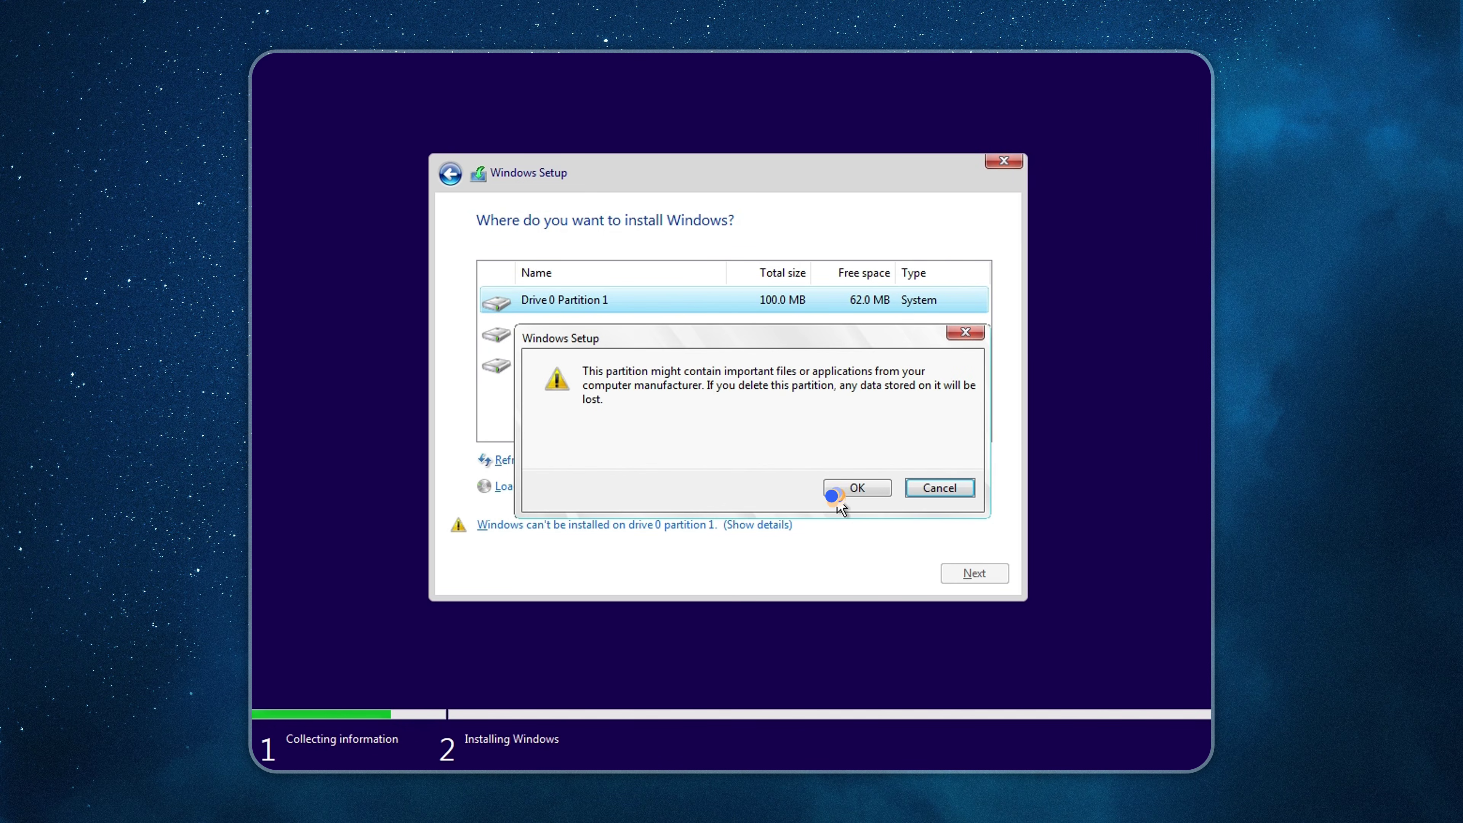
pyautogui.click(854, 489)
pyautogui.click(789, 337)
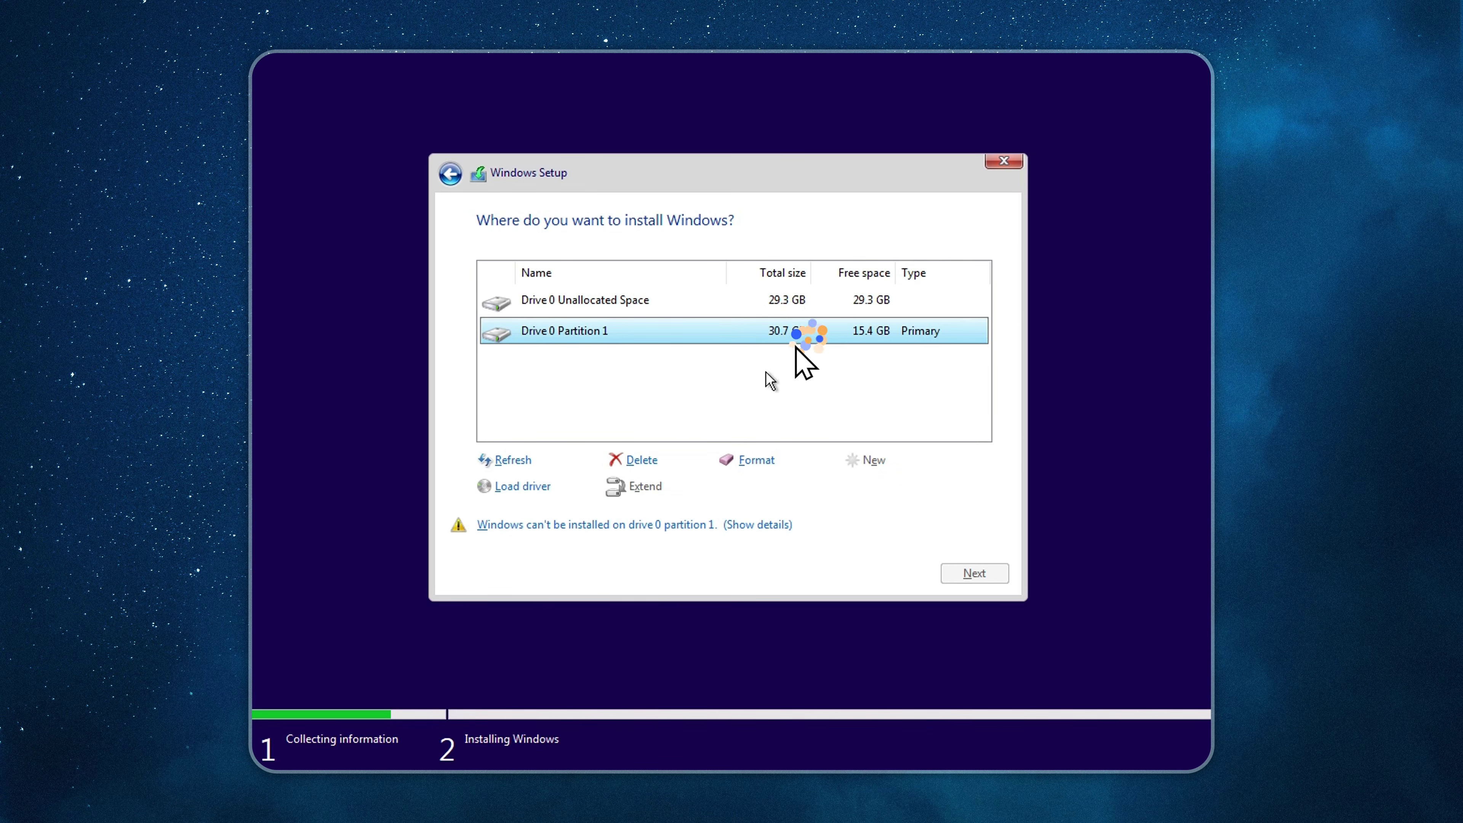
pyautogui.click(639, 459)
pyautogui.click(837, 488)
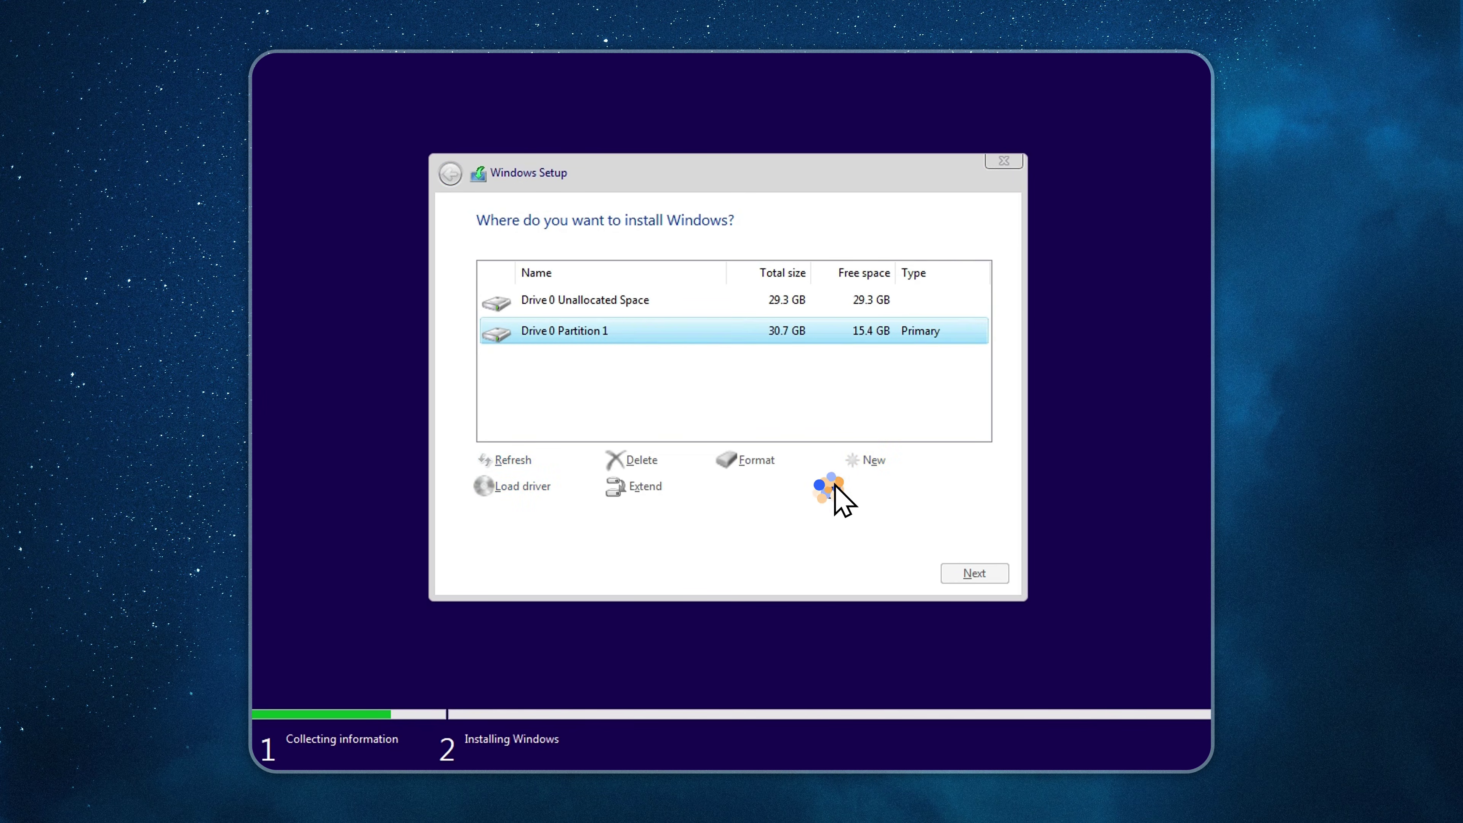
# - Create a 30000 MB partition from the unallocated space on Drive 0, allowing extra system partitions, and install Windows on the new primary partition
pyautogui.click(870, 461)
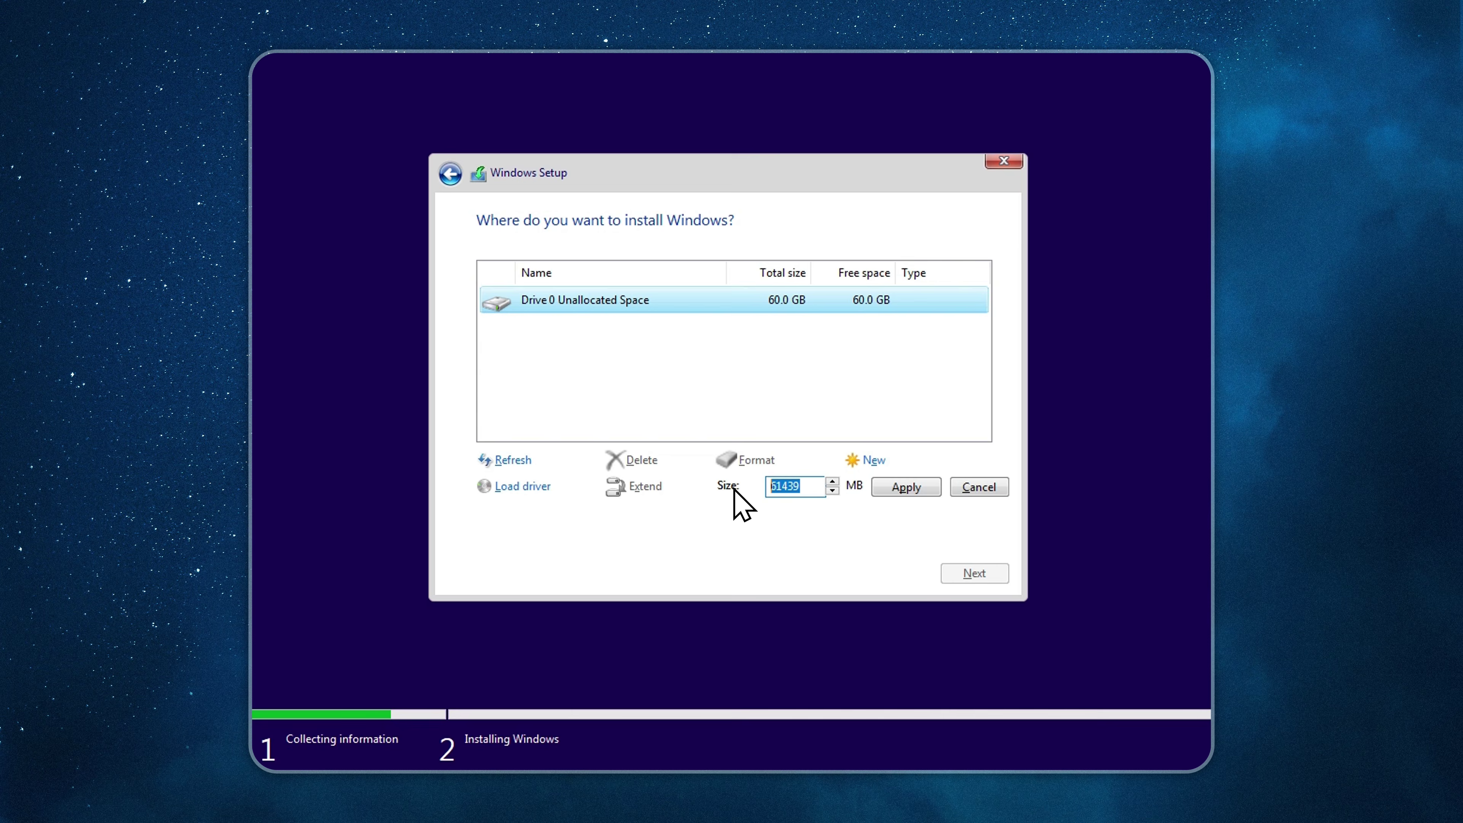
pyautogui.write('30000')
pyautogui.click(916, 487)
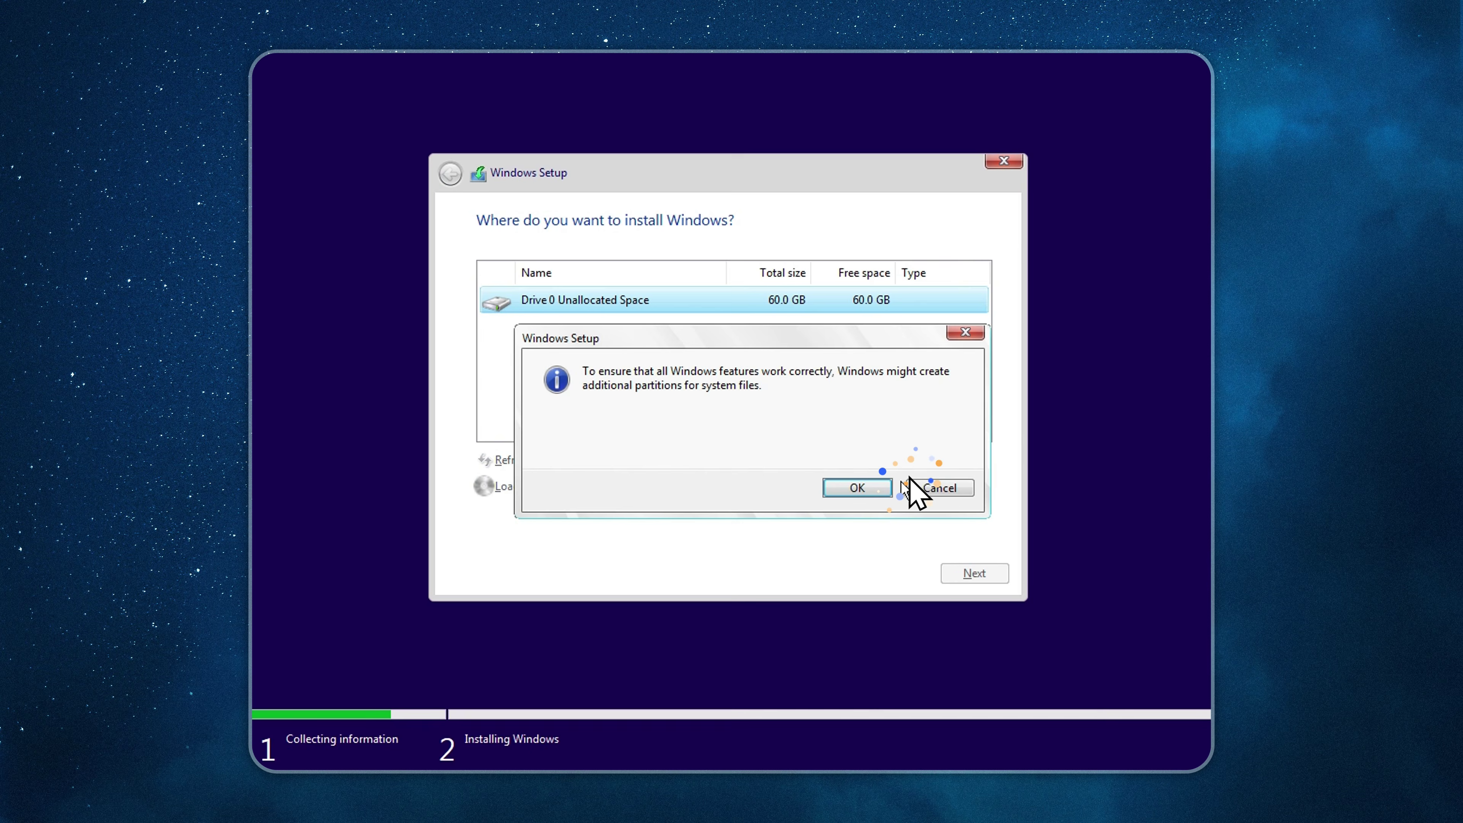
pyautogui.click(873, 490)
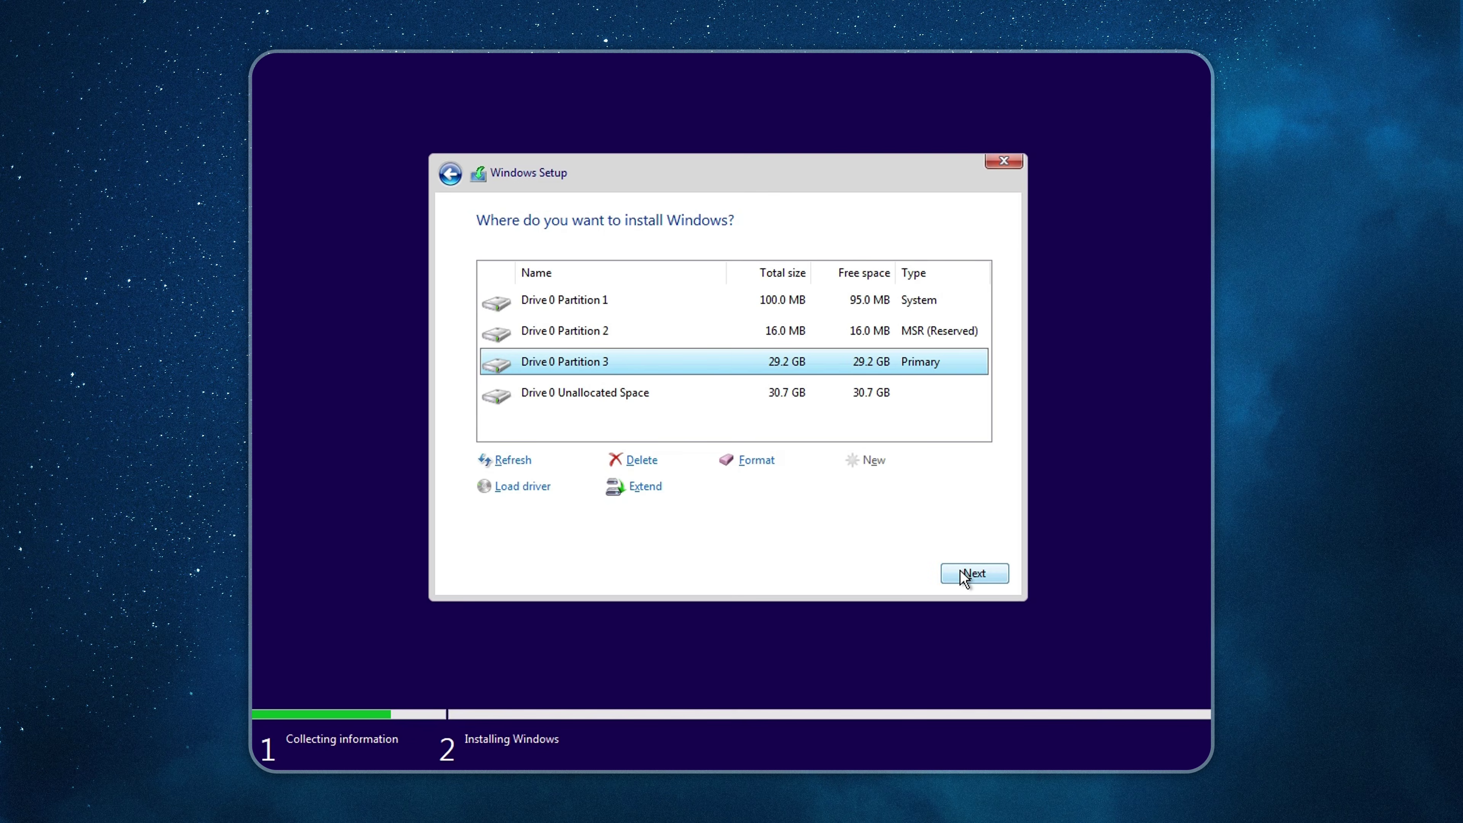
pyautogui.click(972, 575)
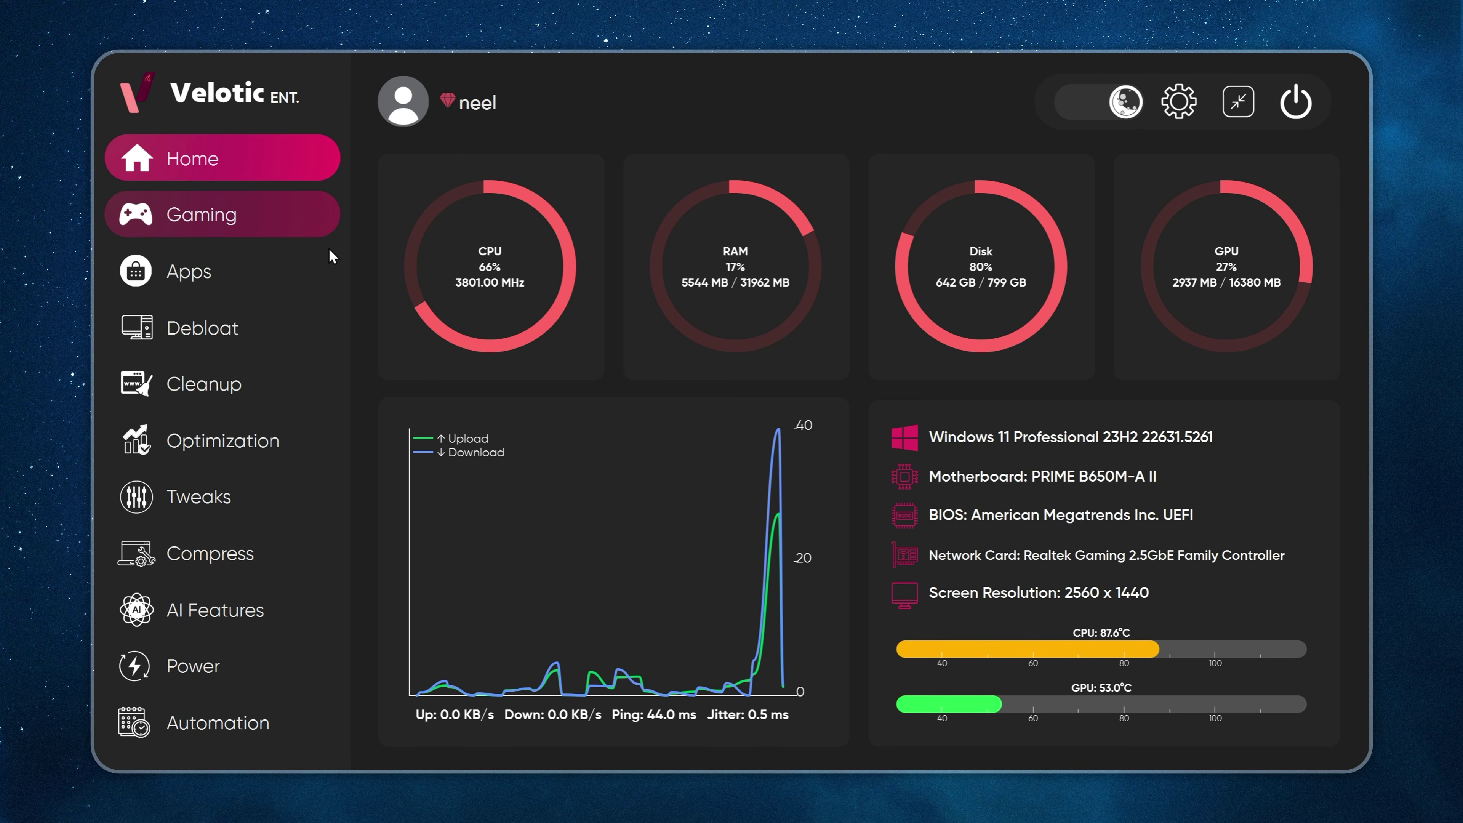
# - Switch to Velotic and look through its Gaming, Cleanup, Optimization, Tweaks, Debloat, Apps, Power, Compress and AI Features sections
pyautogui.click(307, 224)
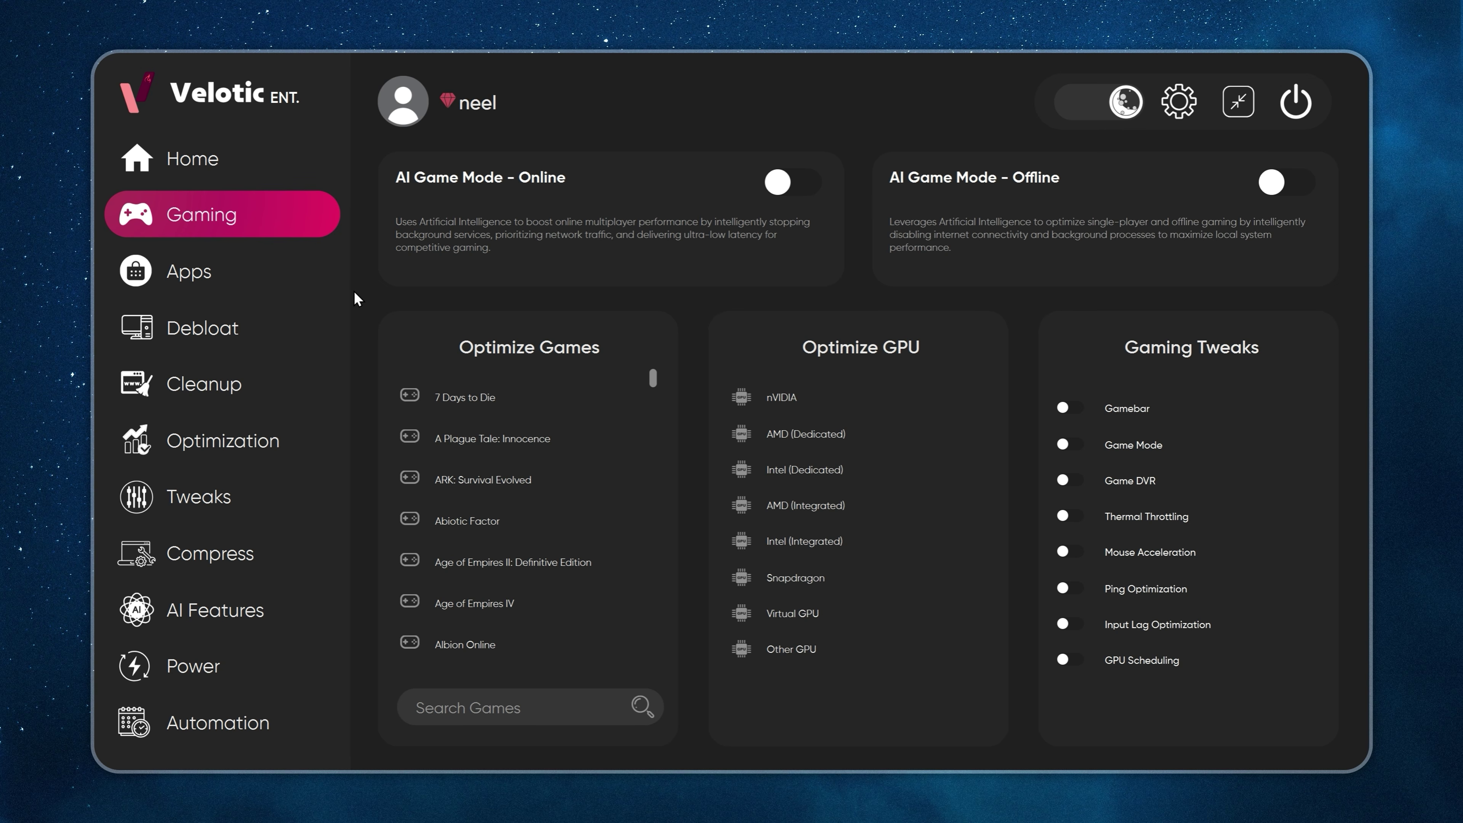
pyautogui.click(311, 383)
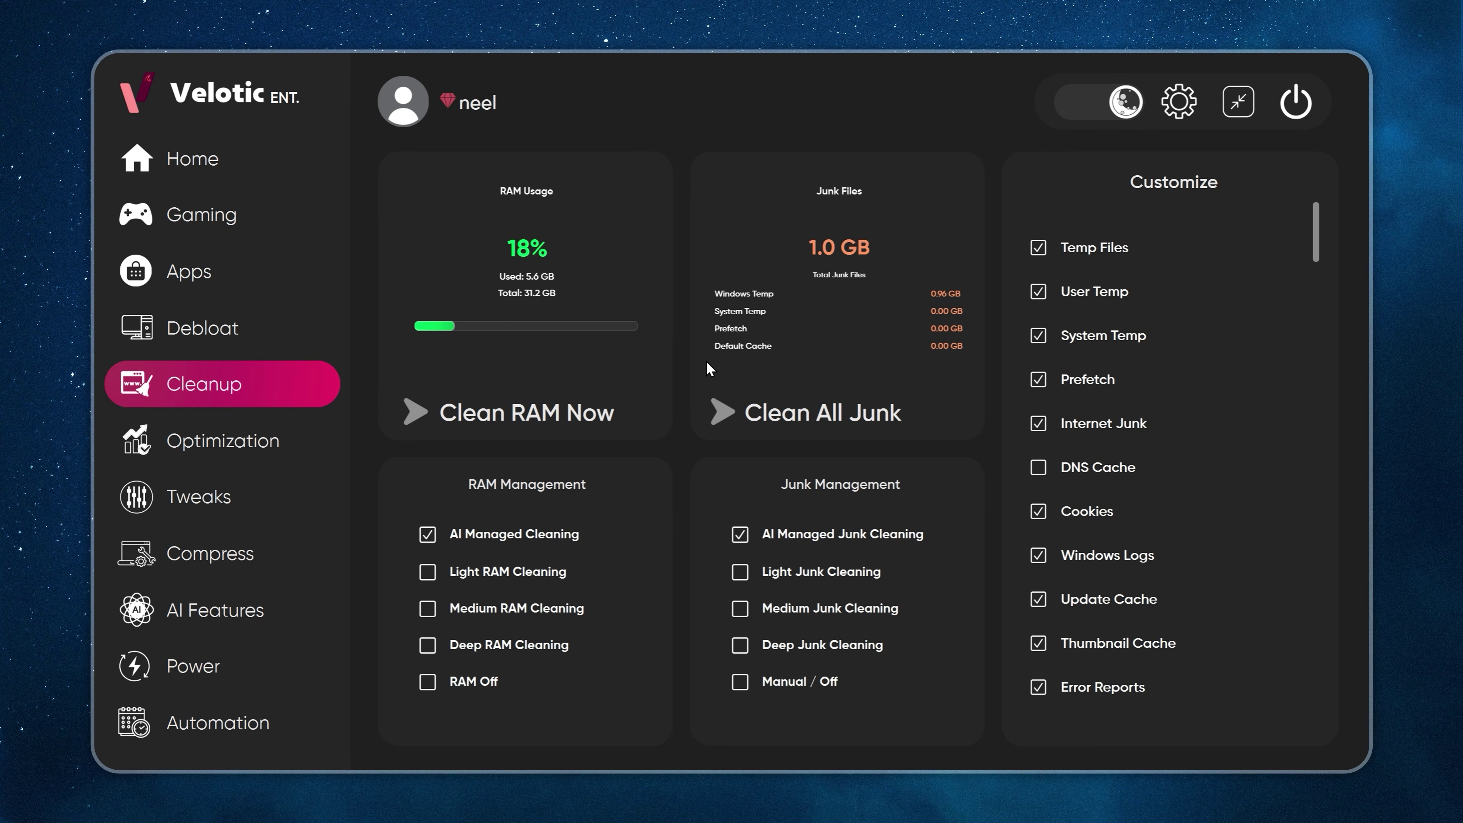
pyautogui.click(277, 460)
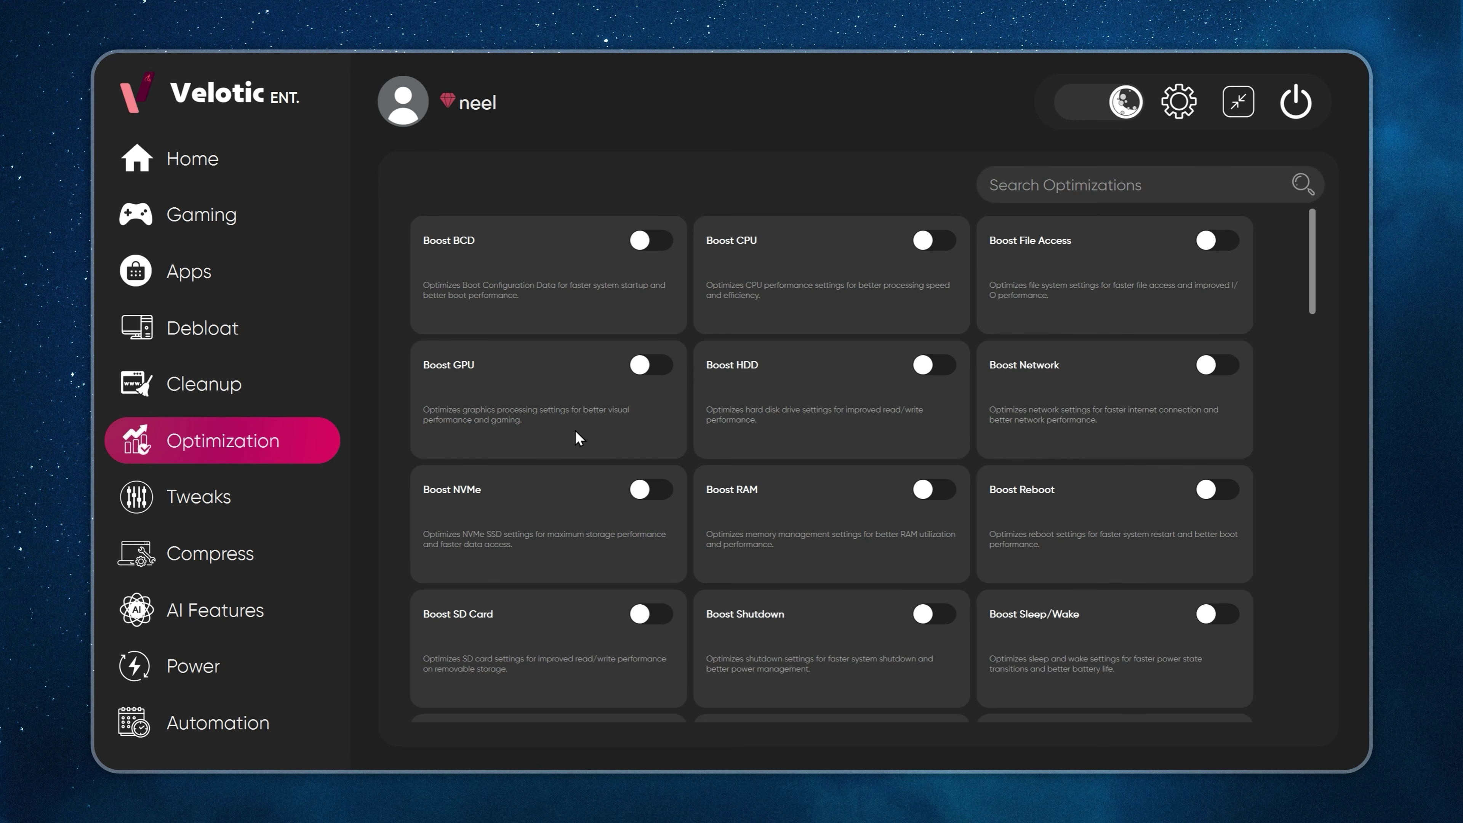
pyautogui.click(311, 509)
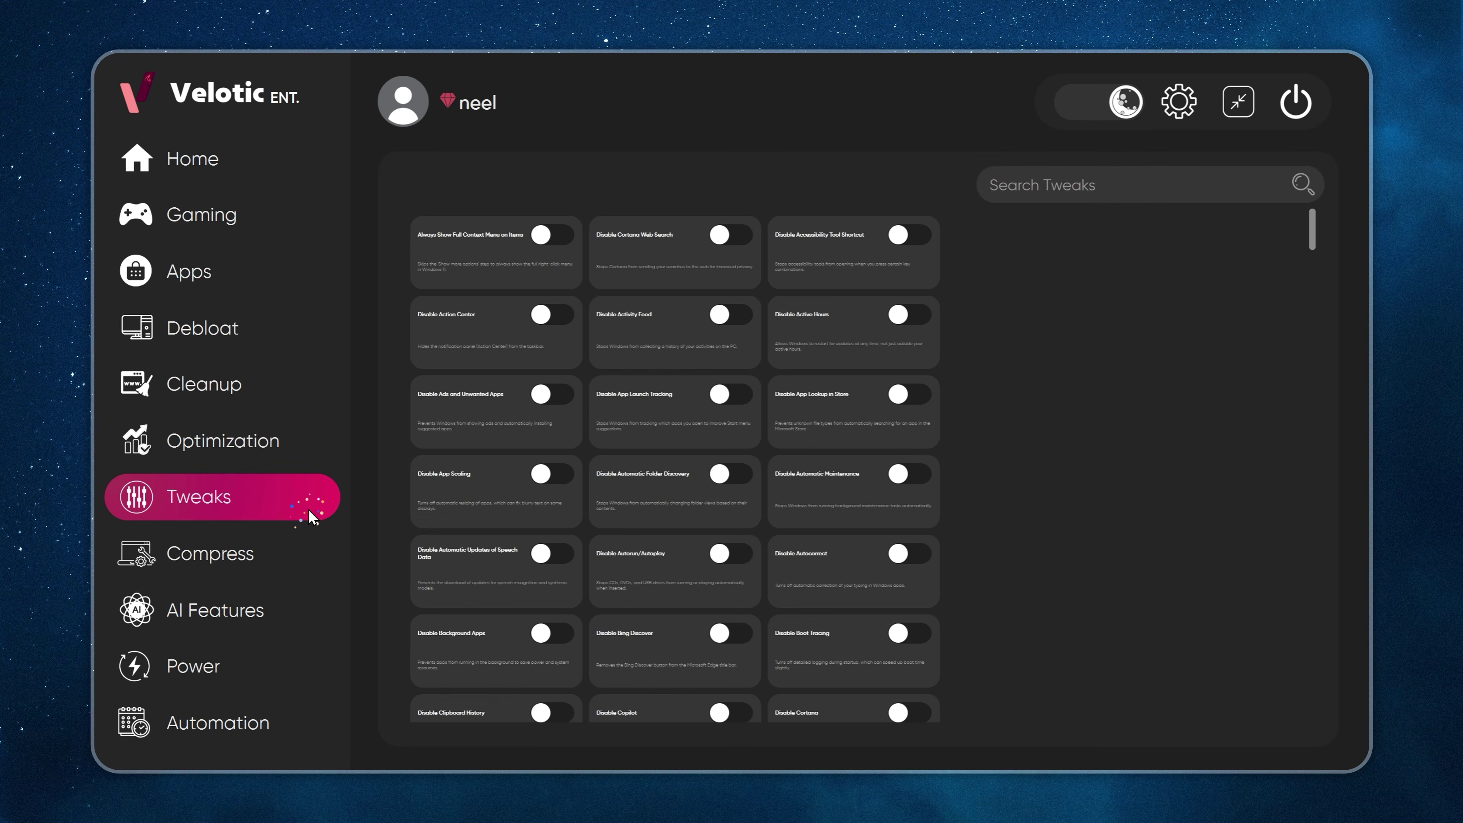
pyautogui.click(335, 331)
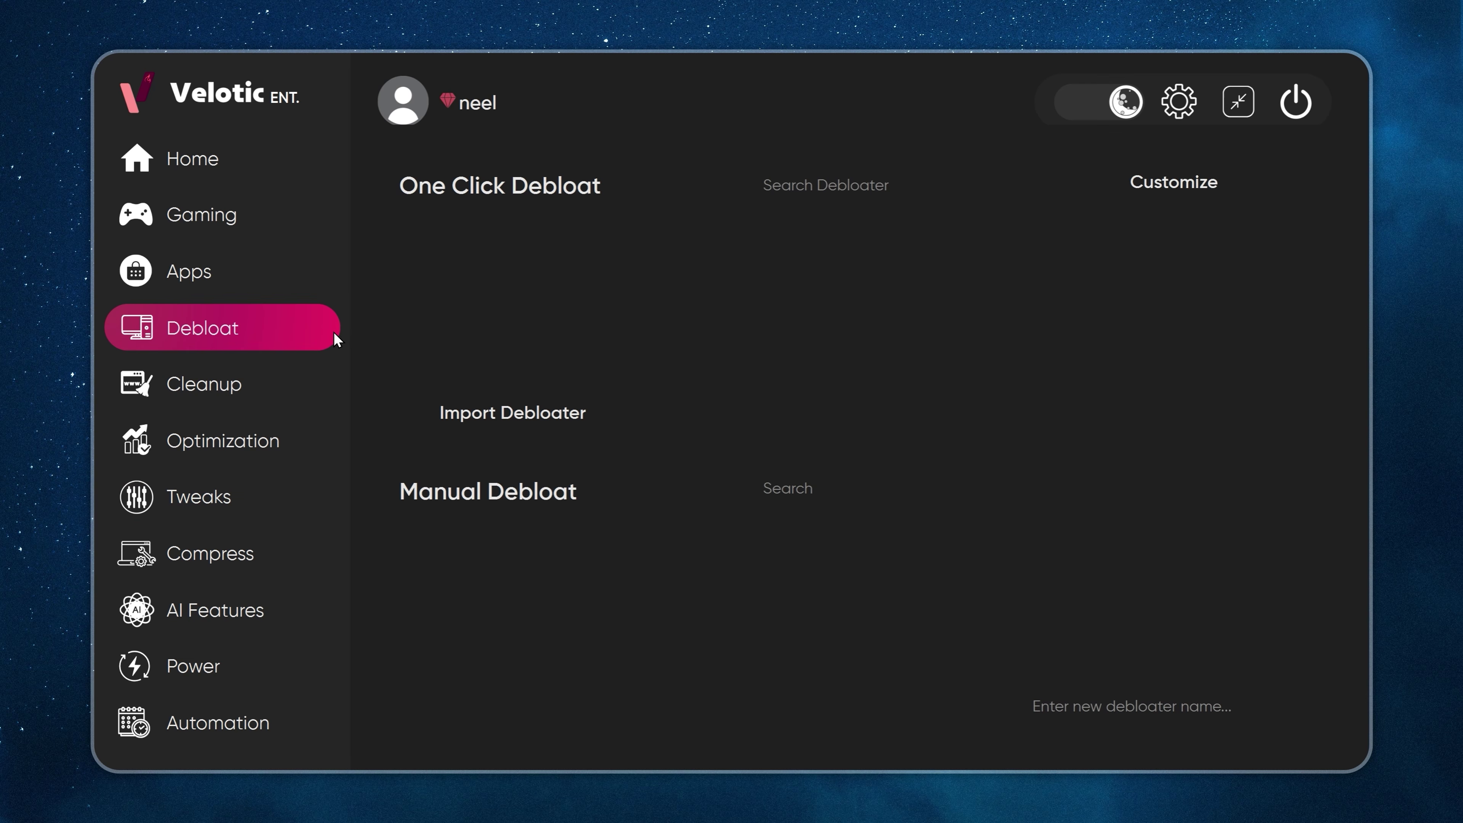
pyautogui.click(301, 291)
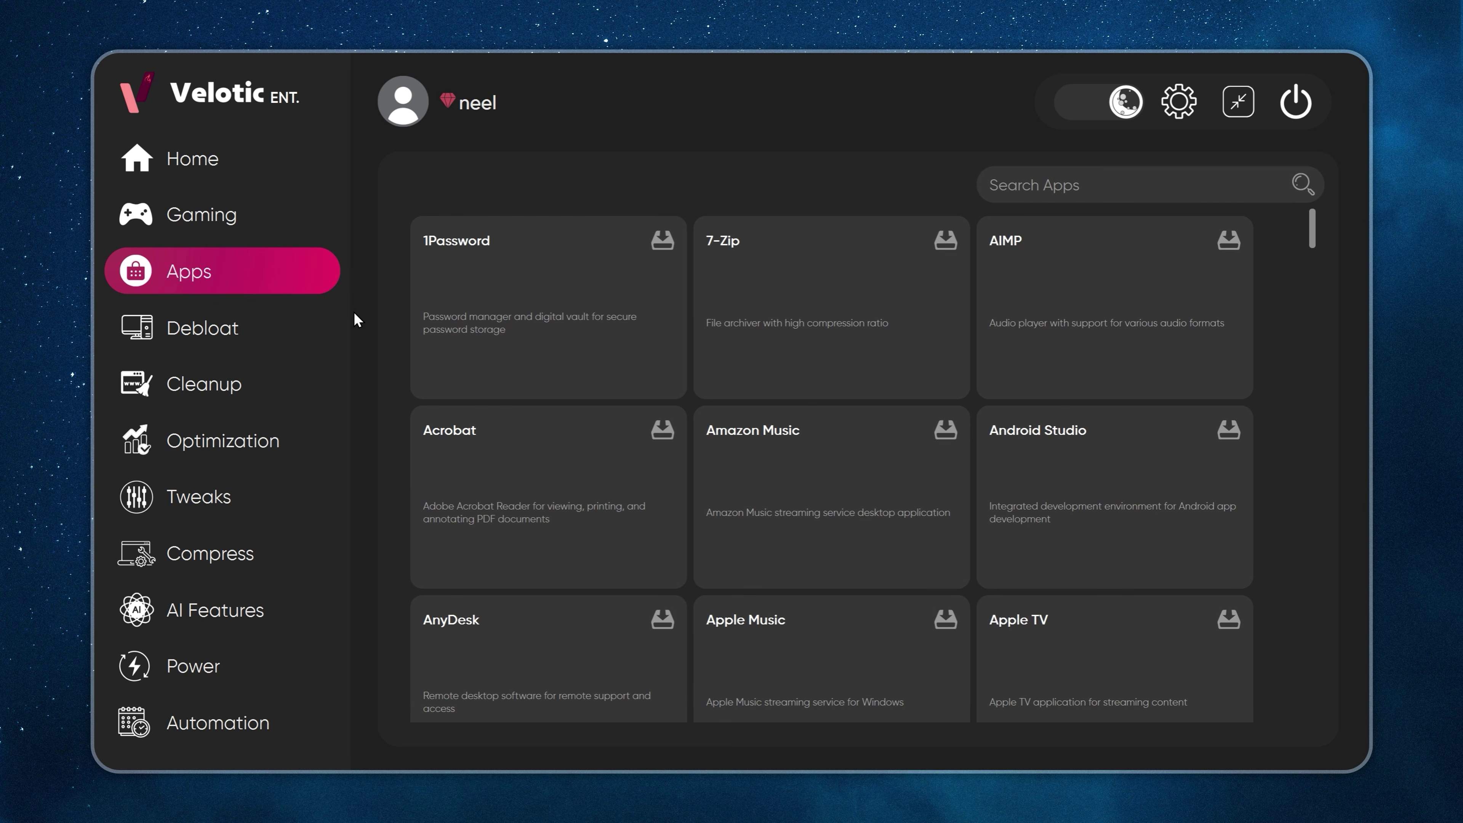
pyautogui.scroll(-2, 452, 489)
pyautogui.click(314, 665)
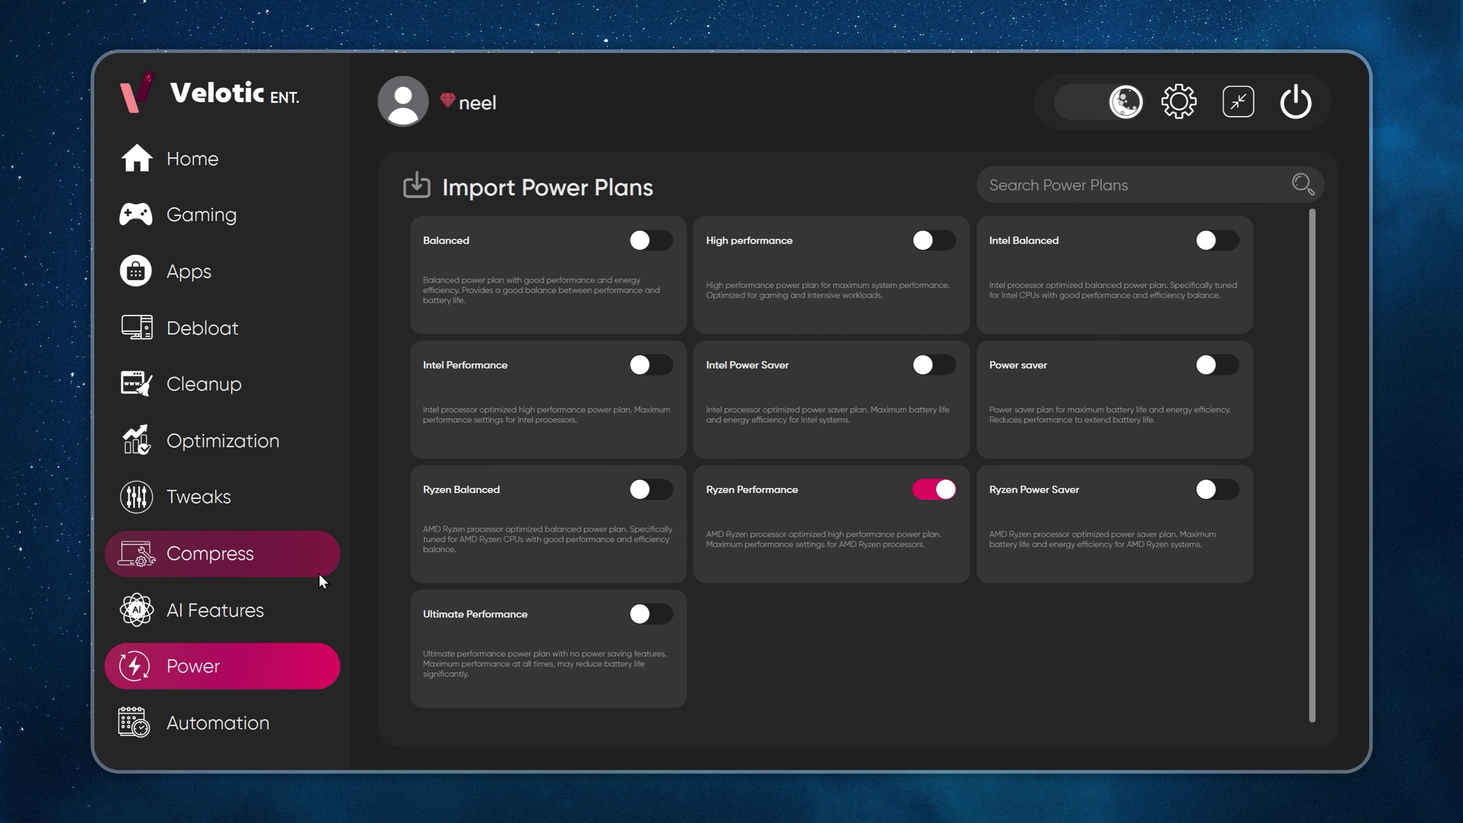
pyautogui.click(303, 565)
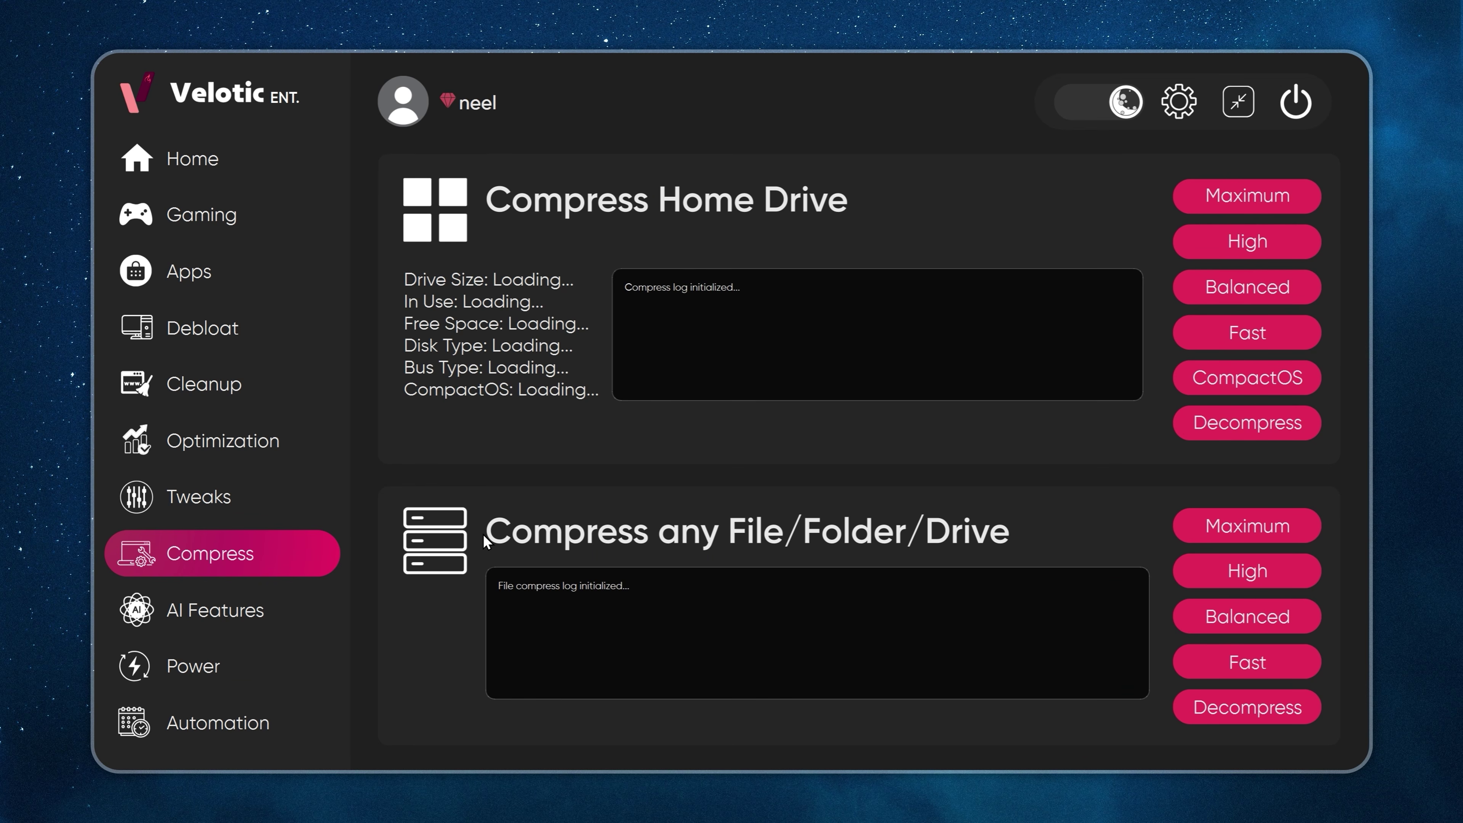
pyautogui.click(282, 619)
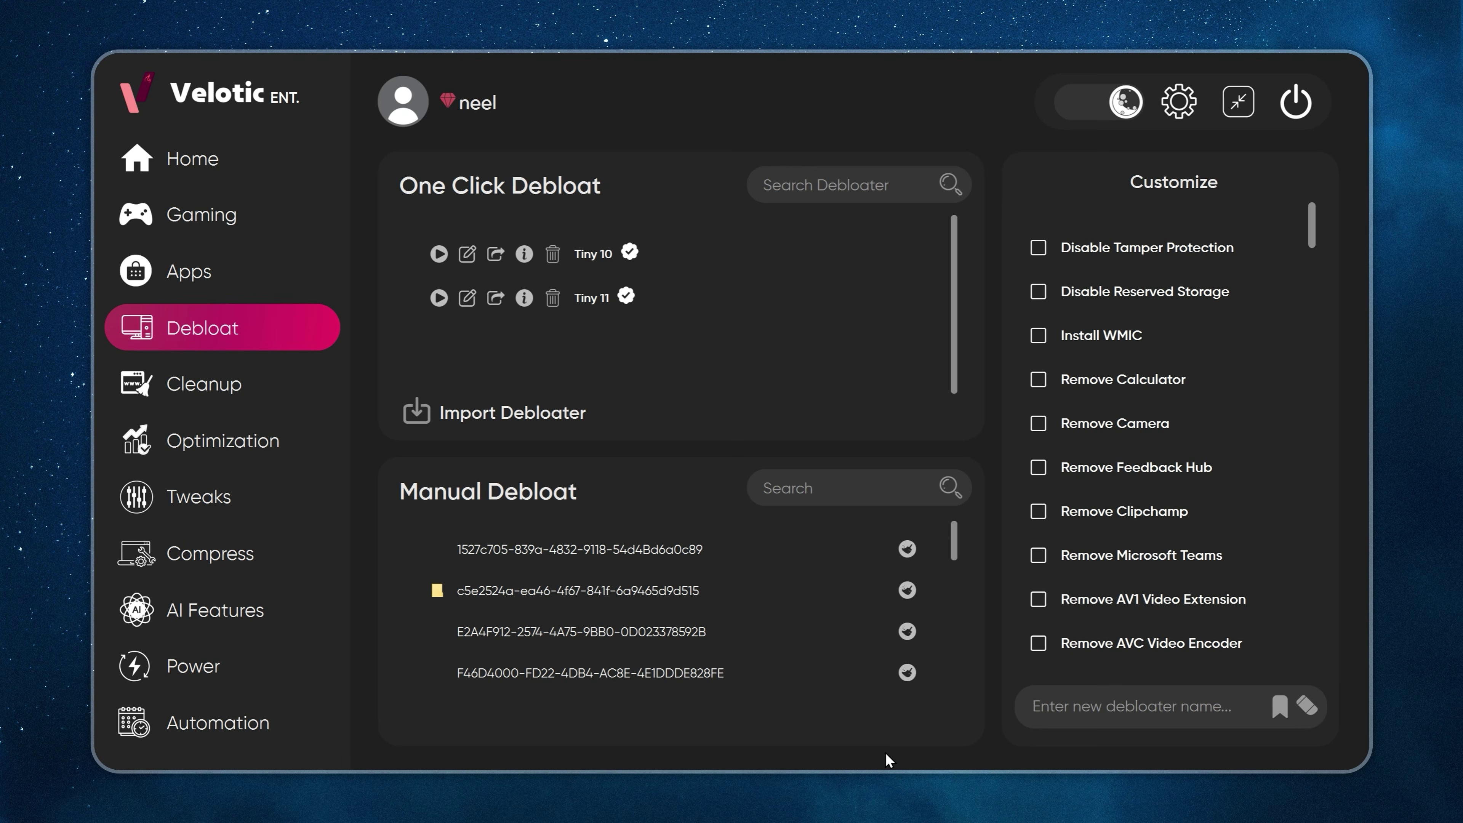
# - Run the Tiny 11 one-click debloater and acknowledge its completion
pyautogui.click(441, 302)
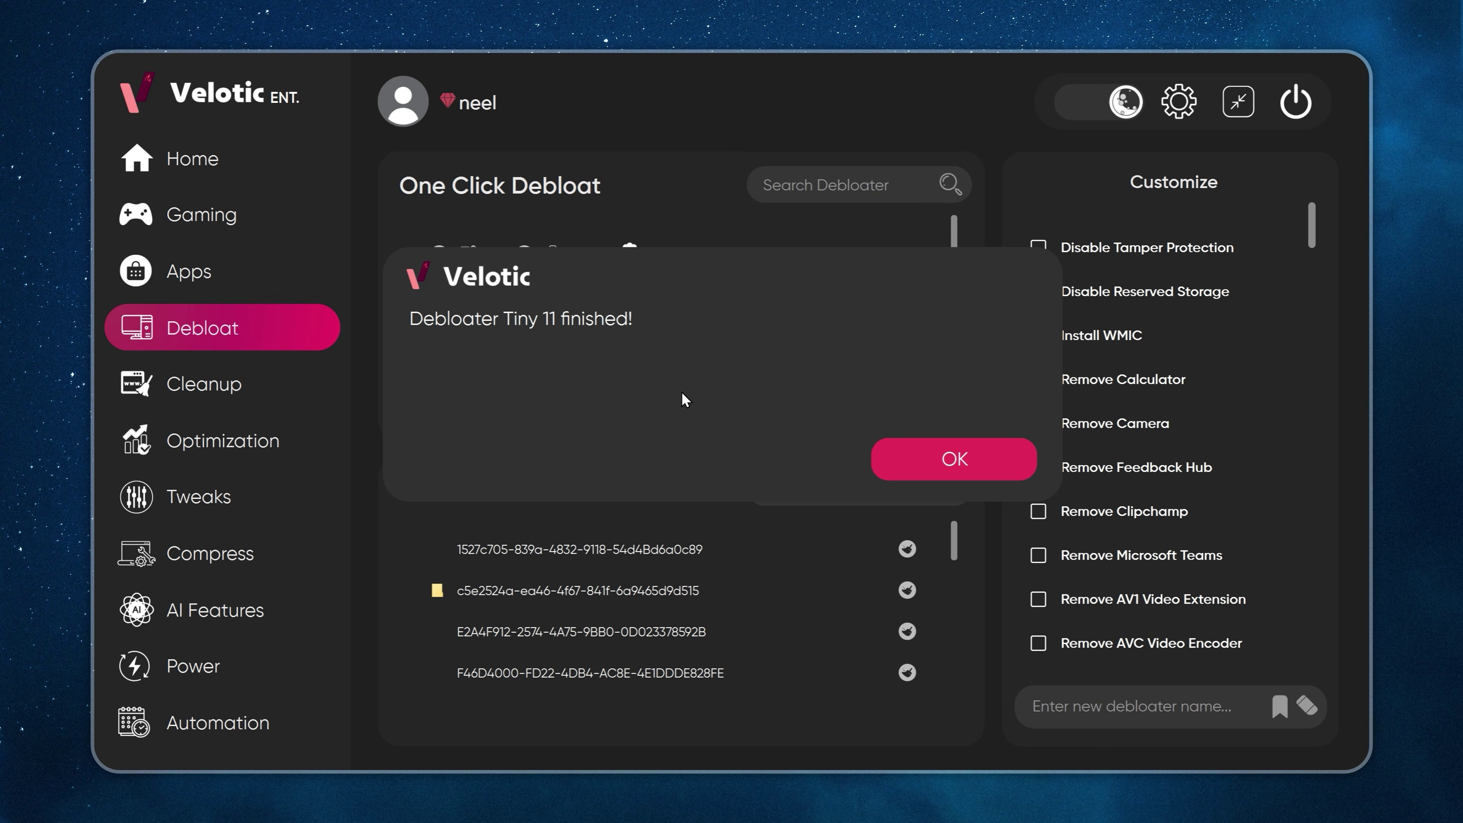
pyautogui.click(911, 461)
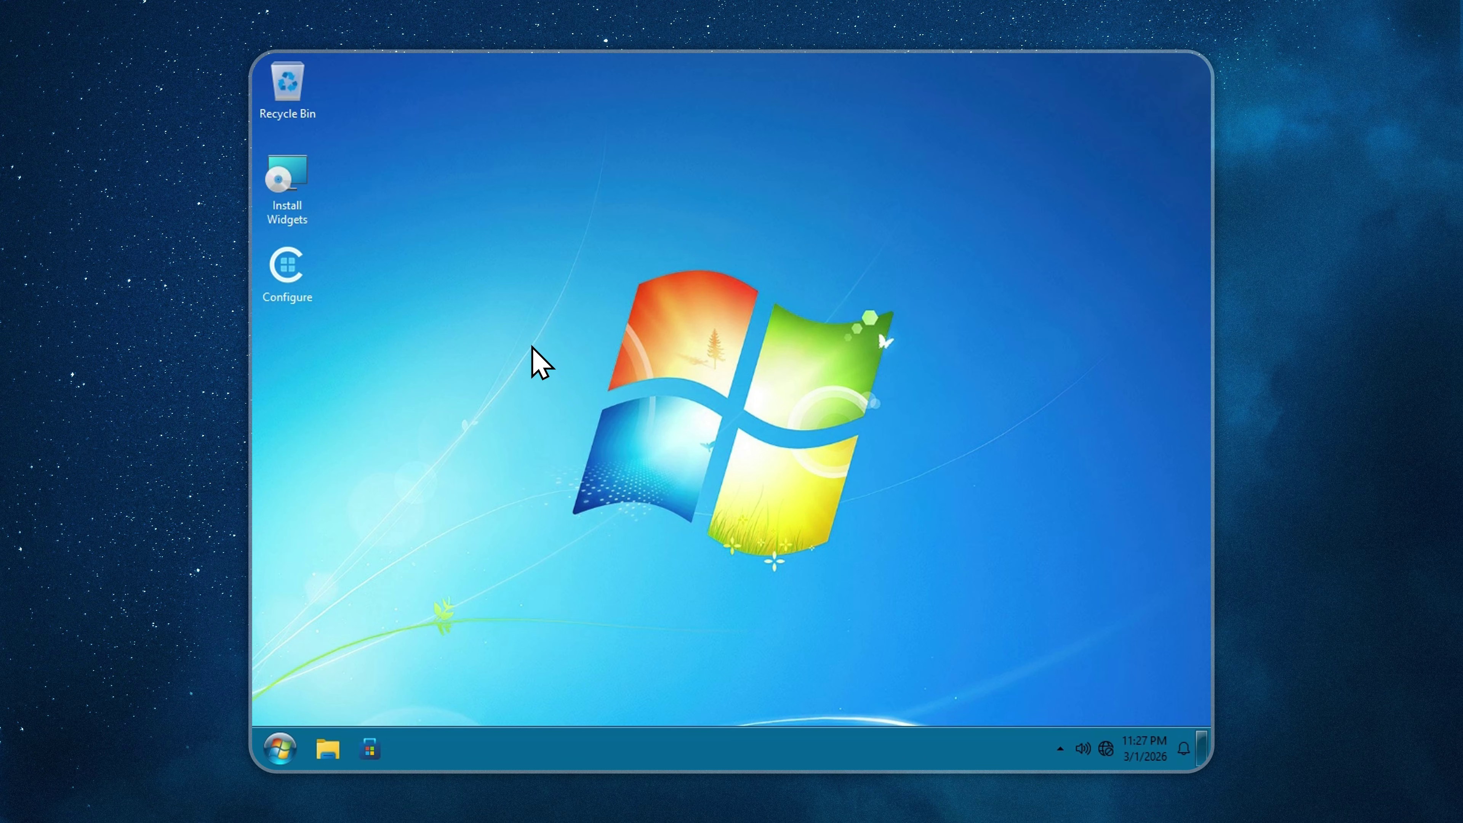
# - Open the Configure toolbox from the desktop, enable drive compression, and close the toolbox once the compression completes
pyautogui.doubleClick(297, 282)
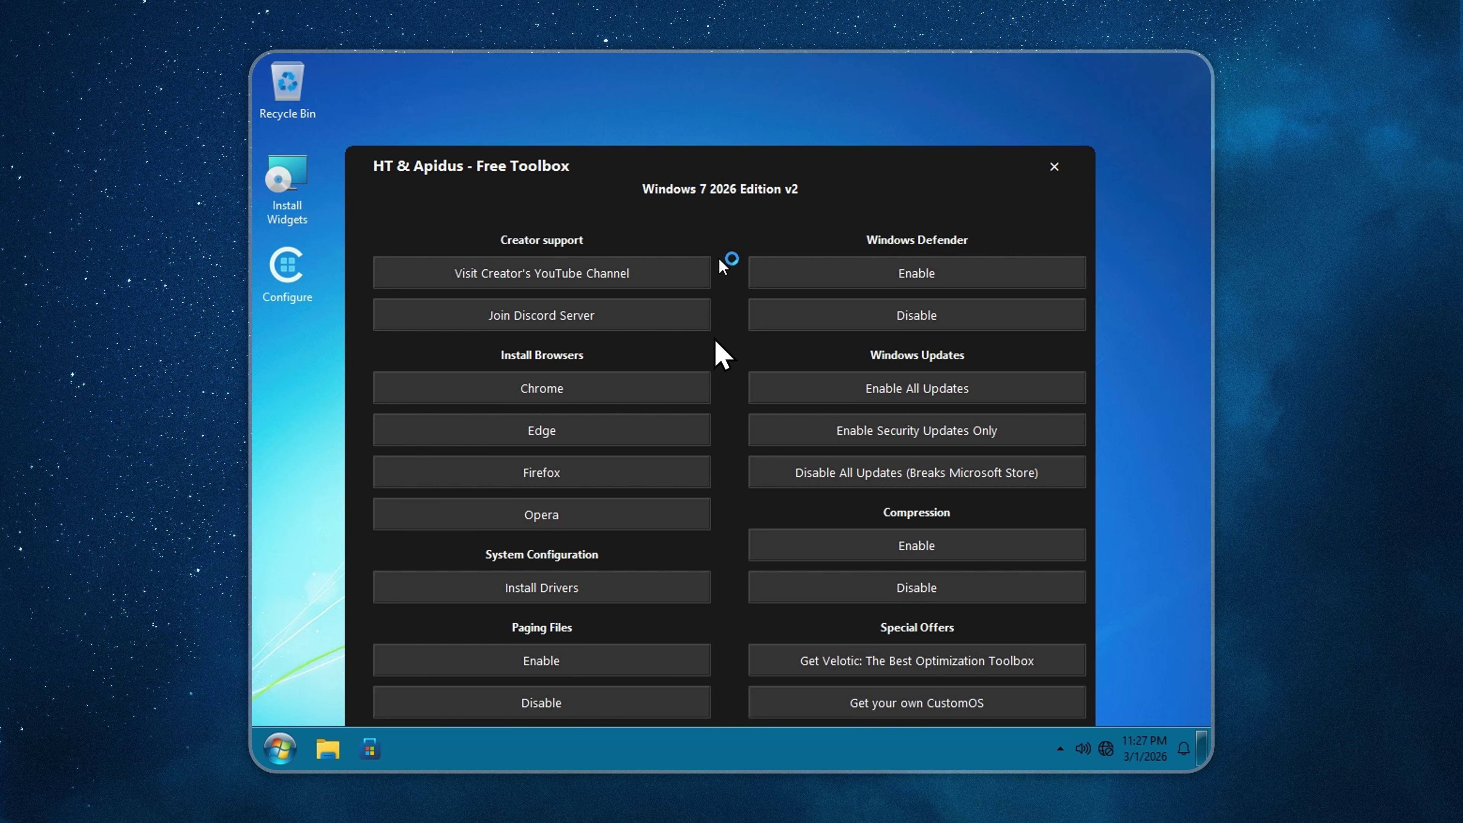
pyautogui.moveTo(742, 177); pyautogui.dragTo(750, 99)
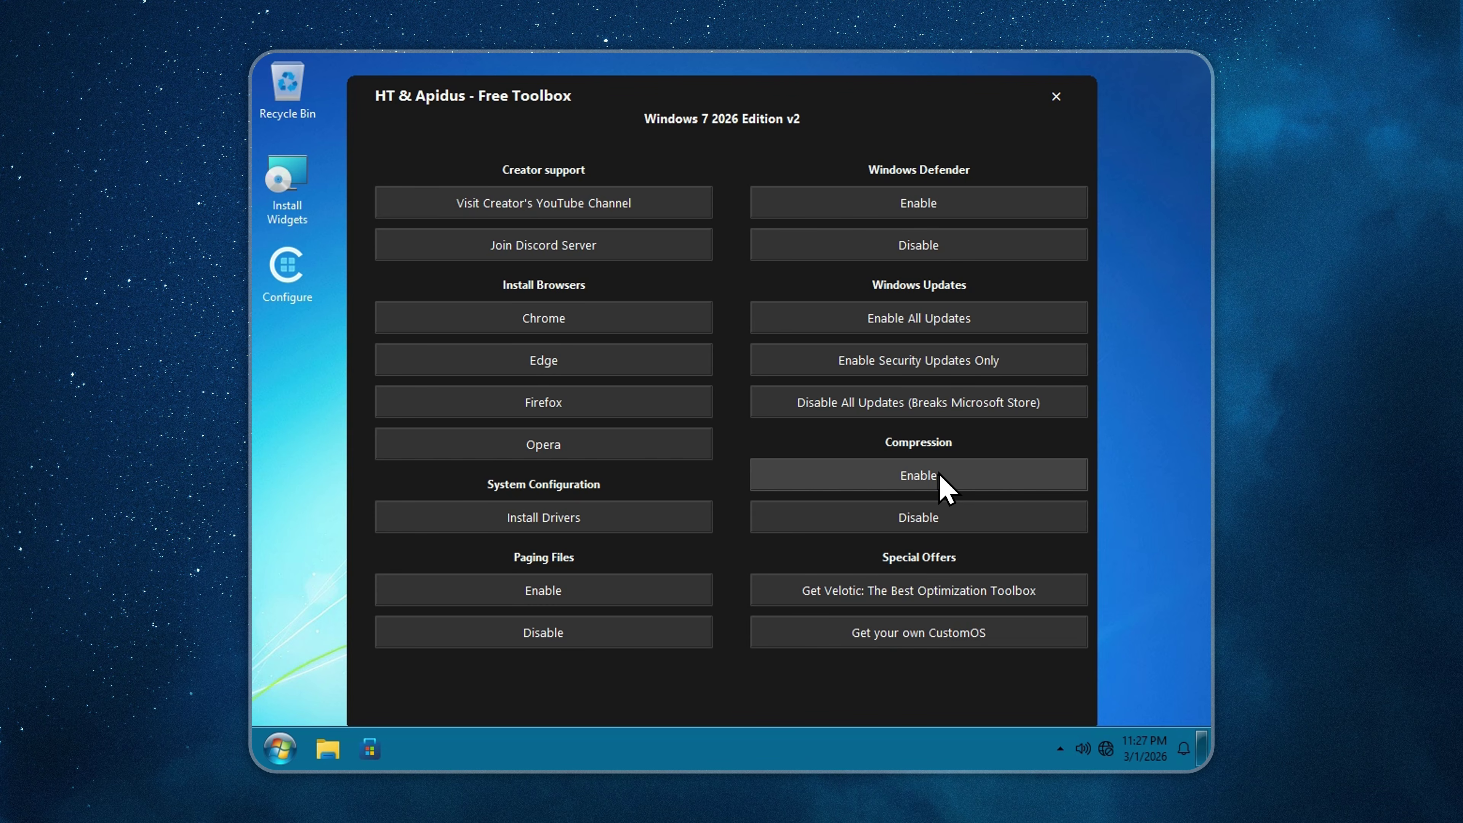
pyautogui.click(981, 472)
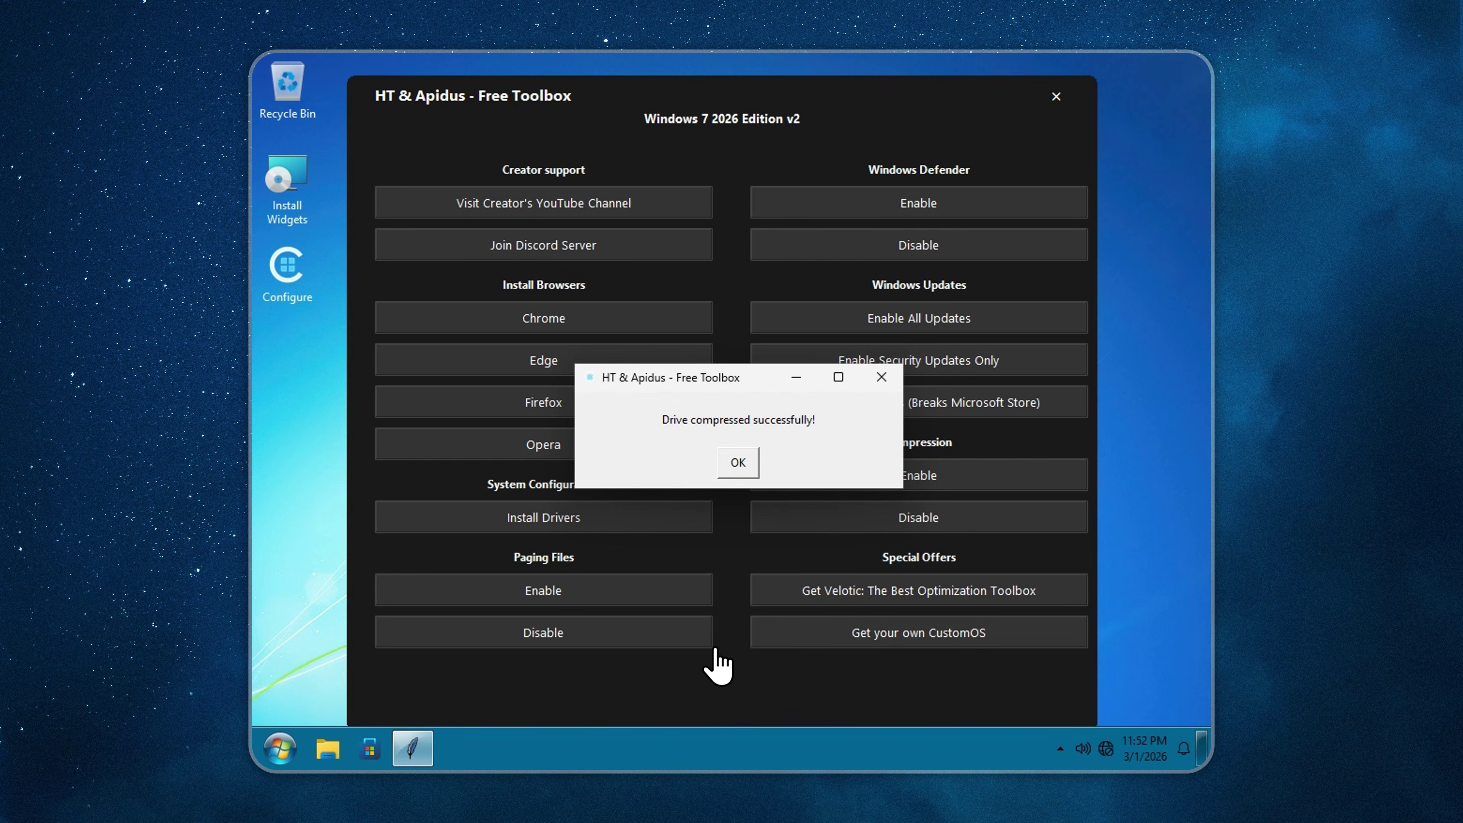
pyautogui.click(733, 455)
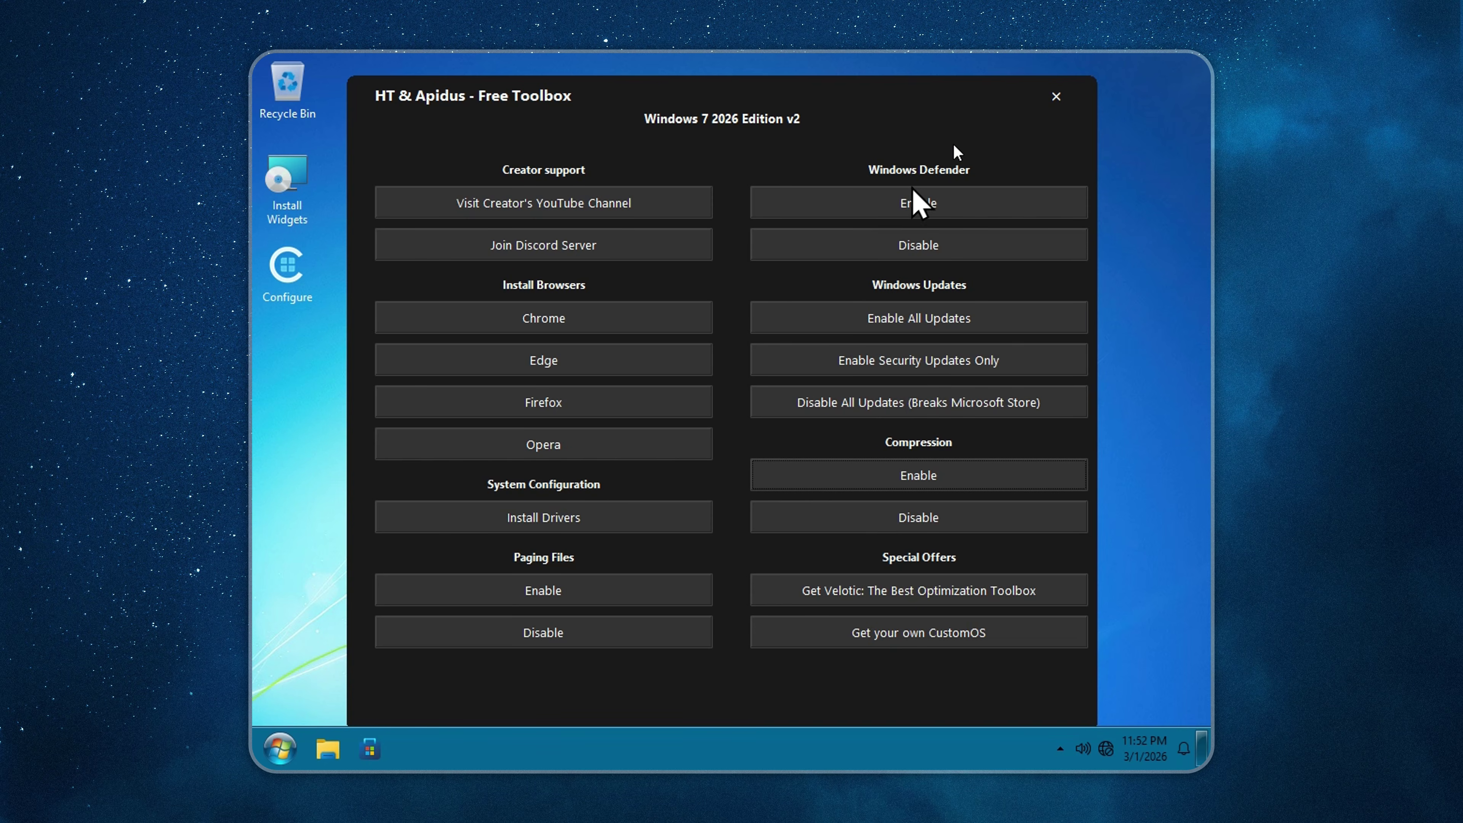
pyautogui.click(1056, 96)
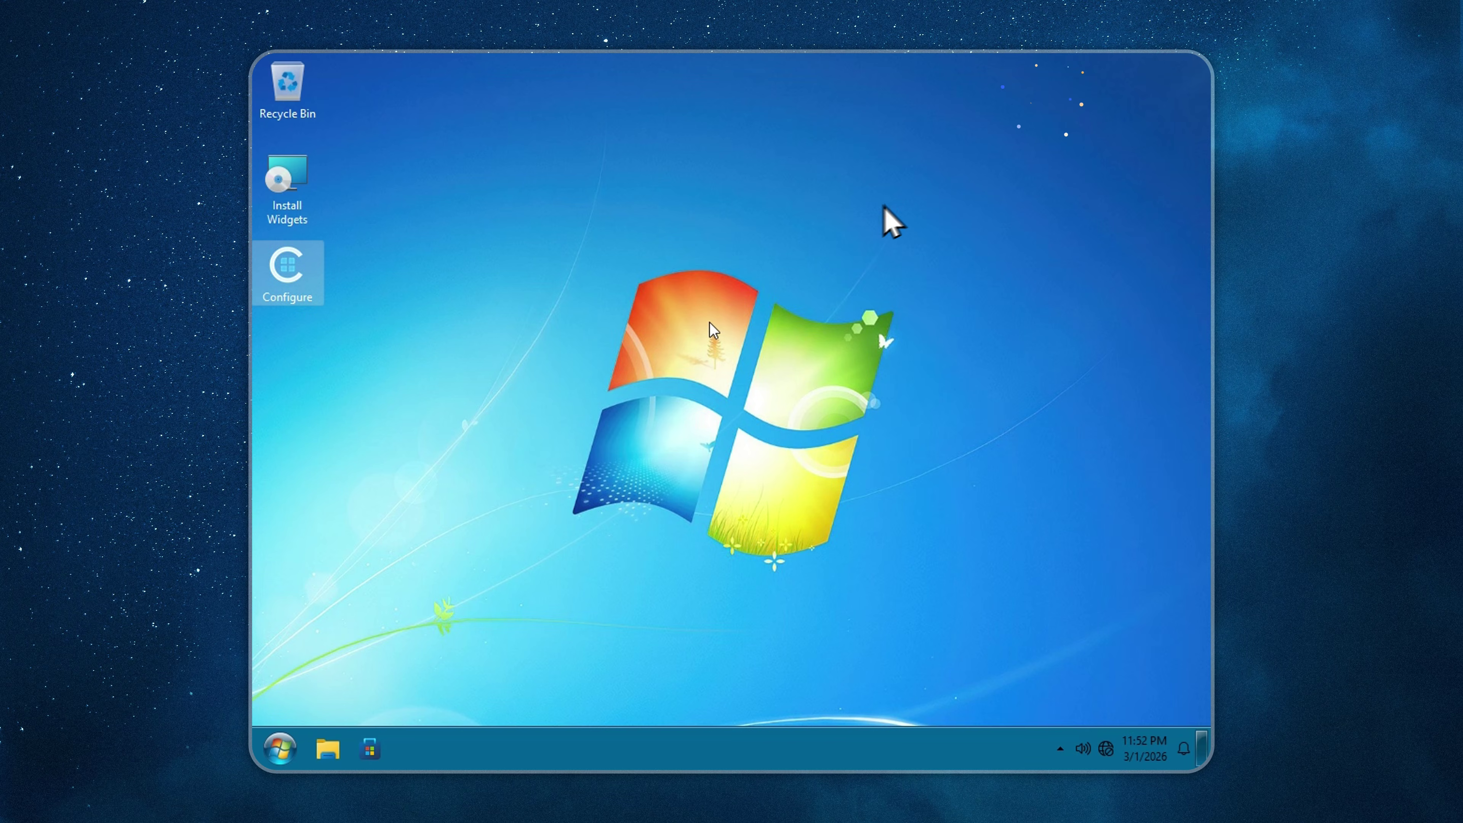
# - Open This PC in File Explorer and check the used and free space in the properties of Local Disk (C:)
pyautogui.click(327, 748)
pyautogui.click(436, 545)
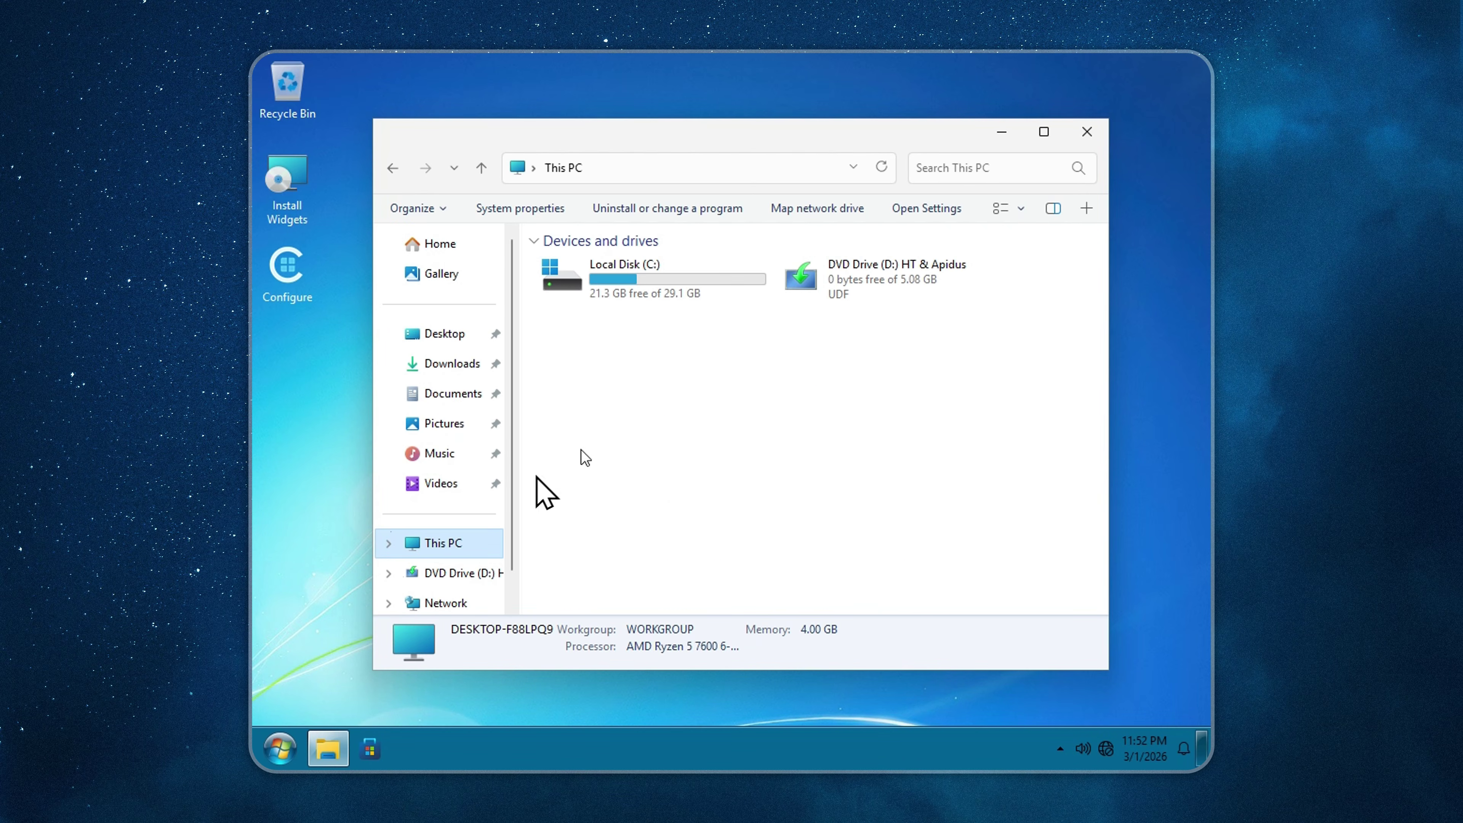
pyautogui.click(609, 281)
pyautogui.rightClick(609, 280)
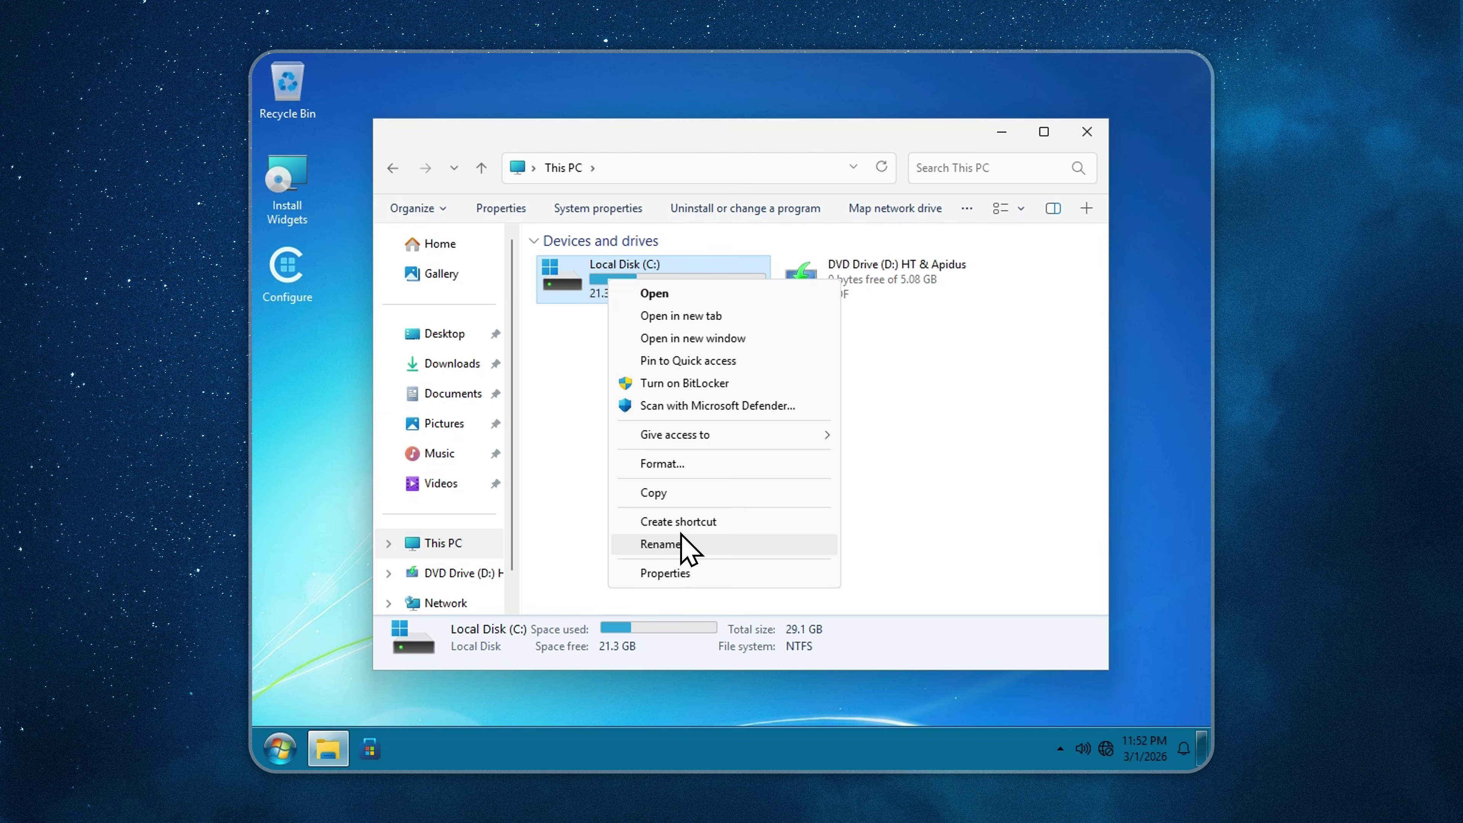
pyautogui.click(685, 573)
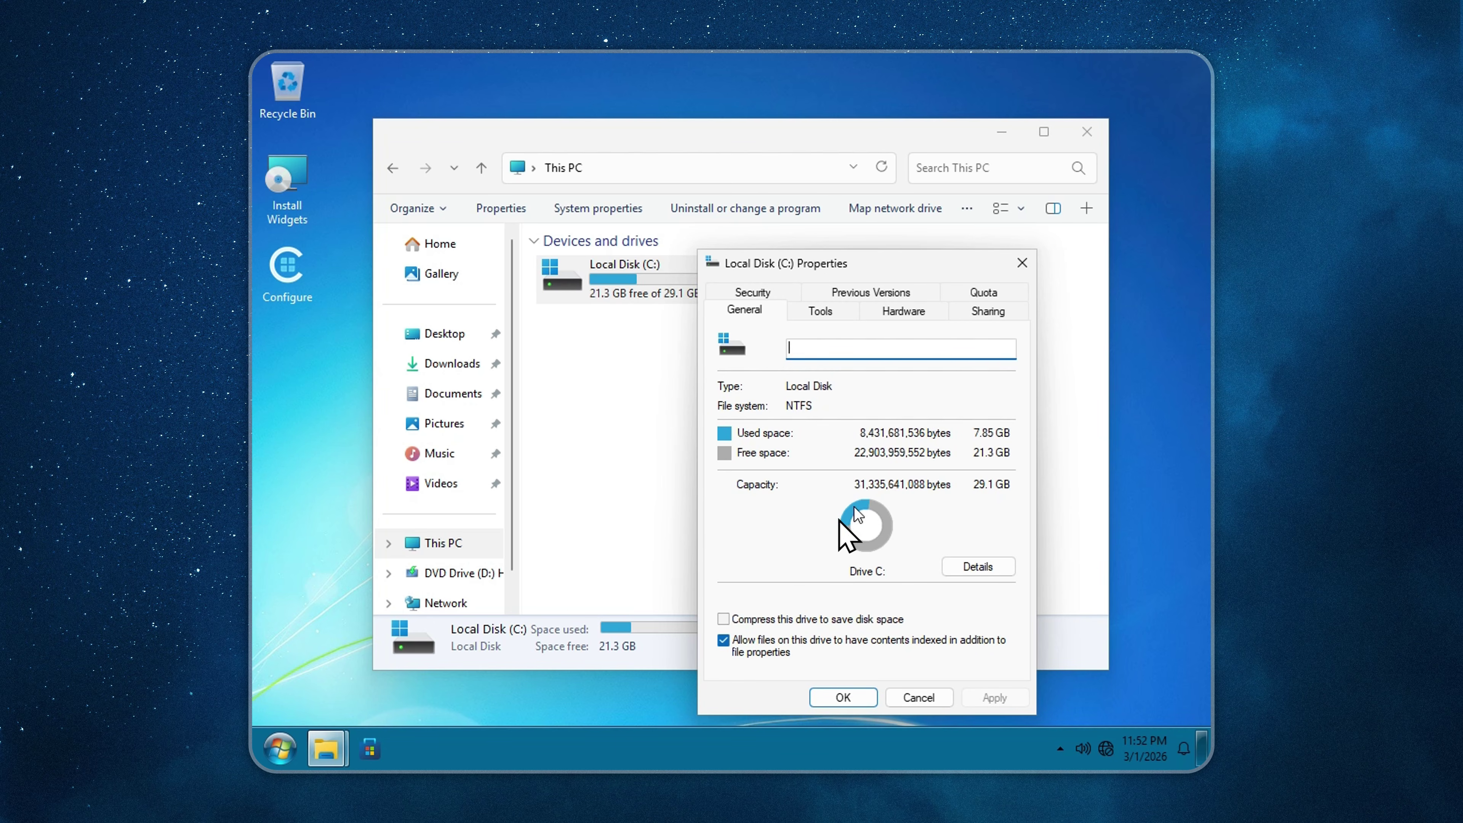
pyautogui.click(1022, 263)
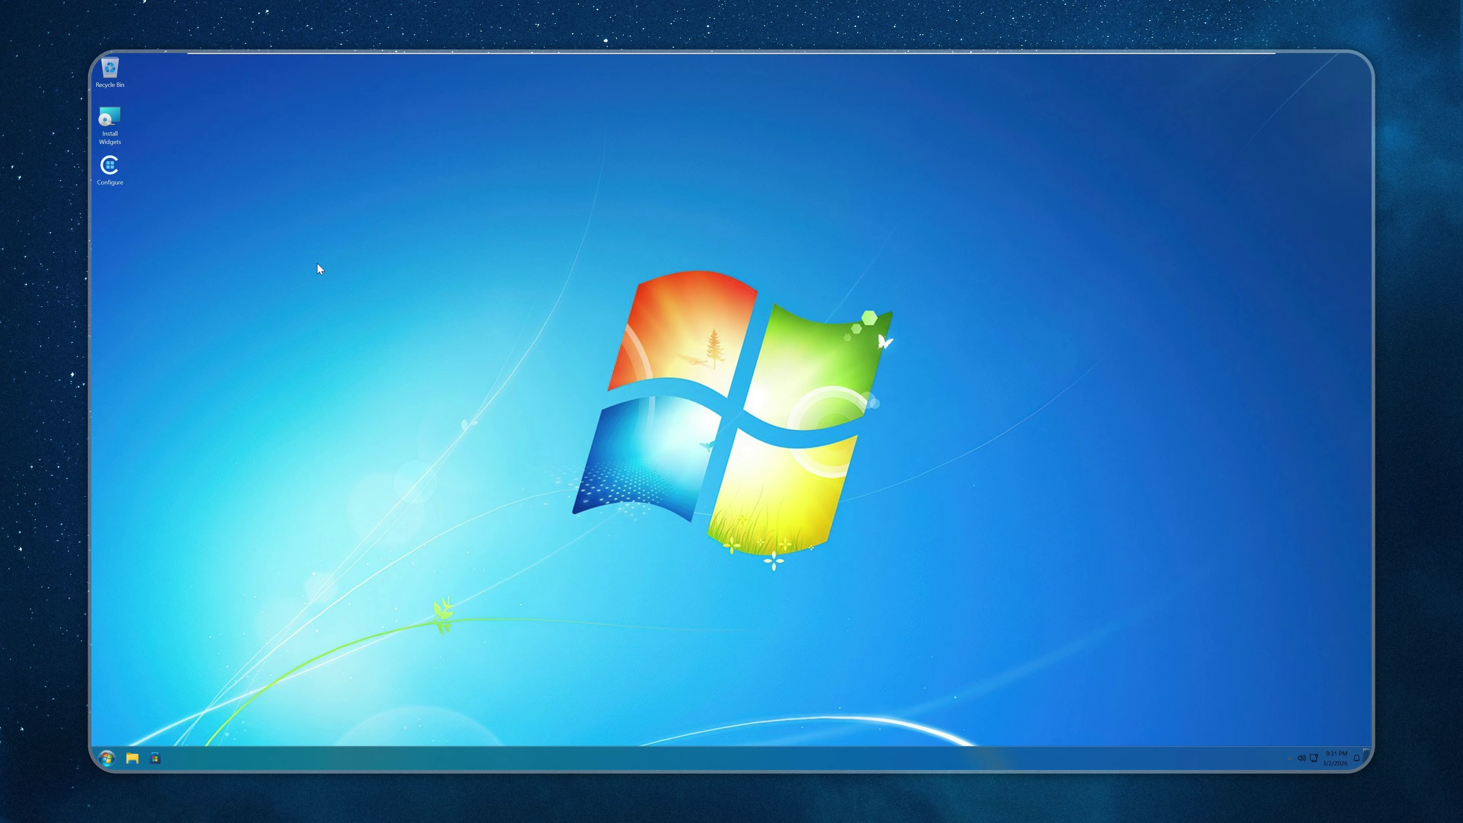
# - Reopen the Configure toolbox and install the Chrome browser, acknowledging its completion
pyautogui.doubleClick(109, 167)
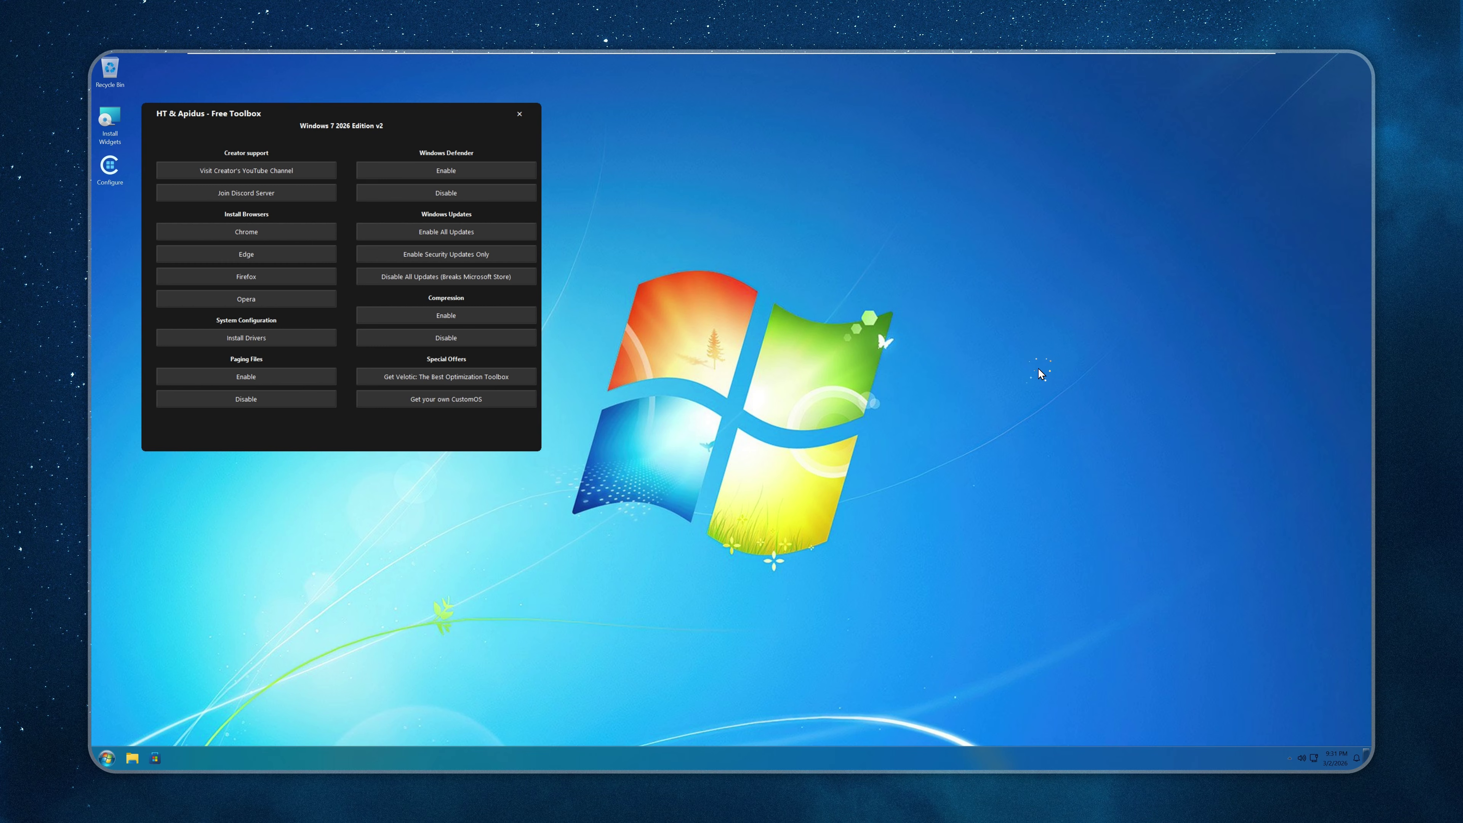
pyautogui.click(288, 231)
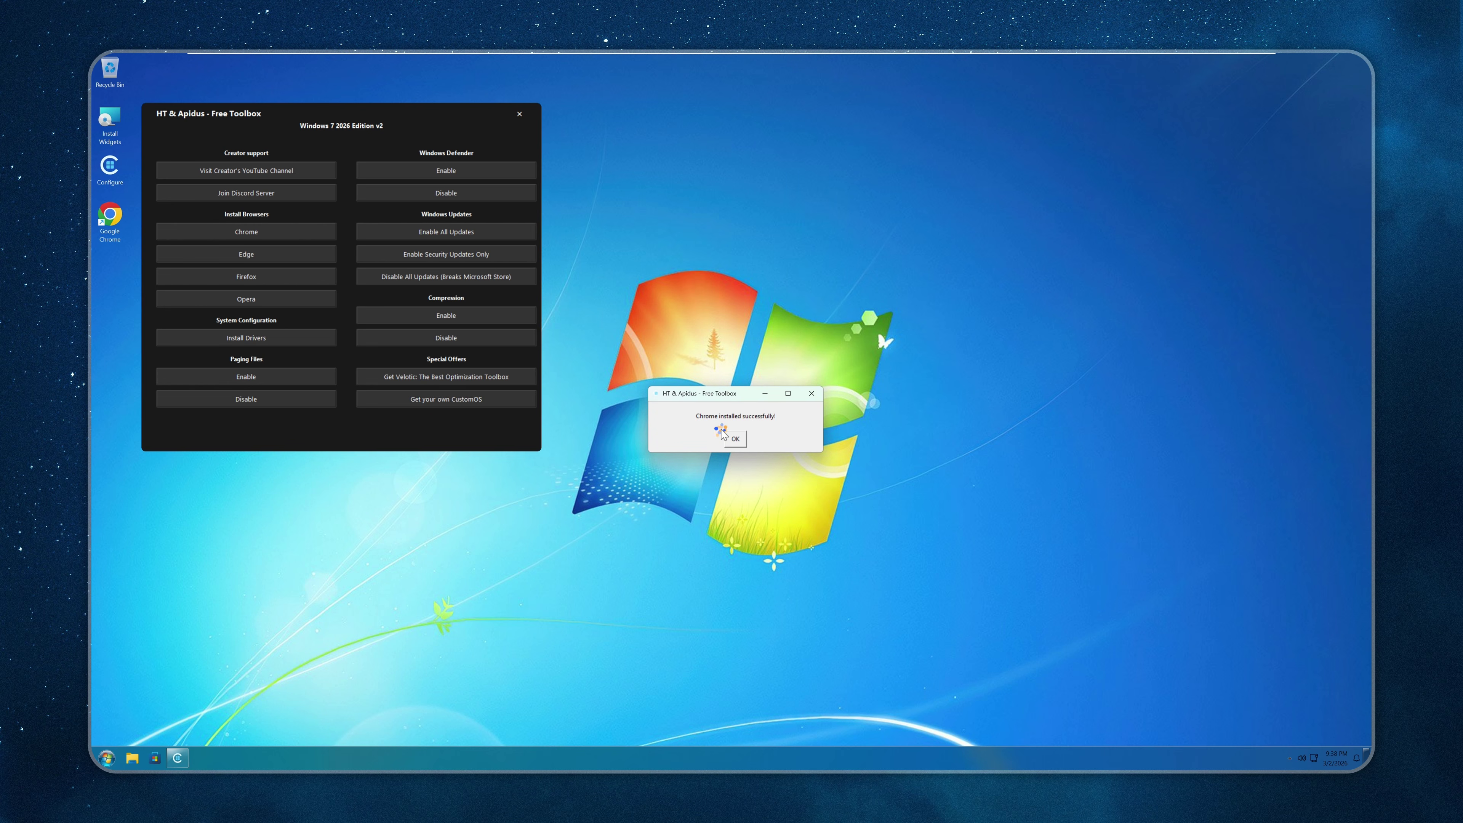
pyautogui.click(734, 438)
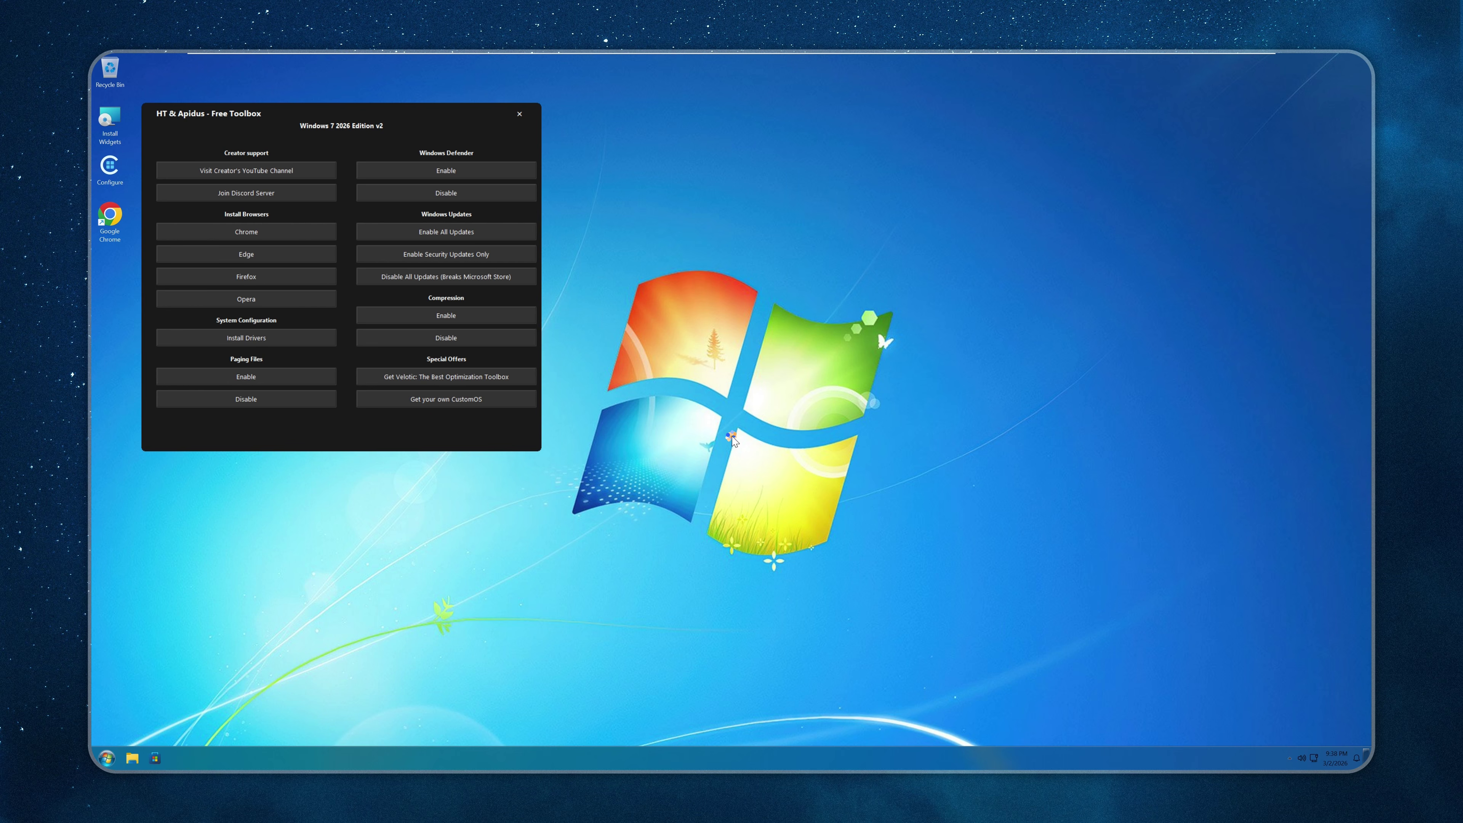
# - Visit the creators' YouTube channels from the toolbox, view the Apidus and HT channel pages, and minimize the browser
pyautogui.click(301, 175)
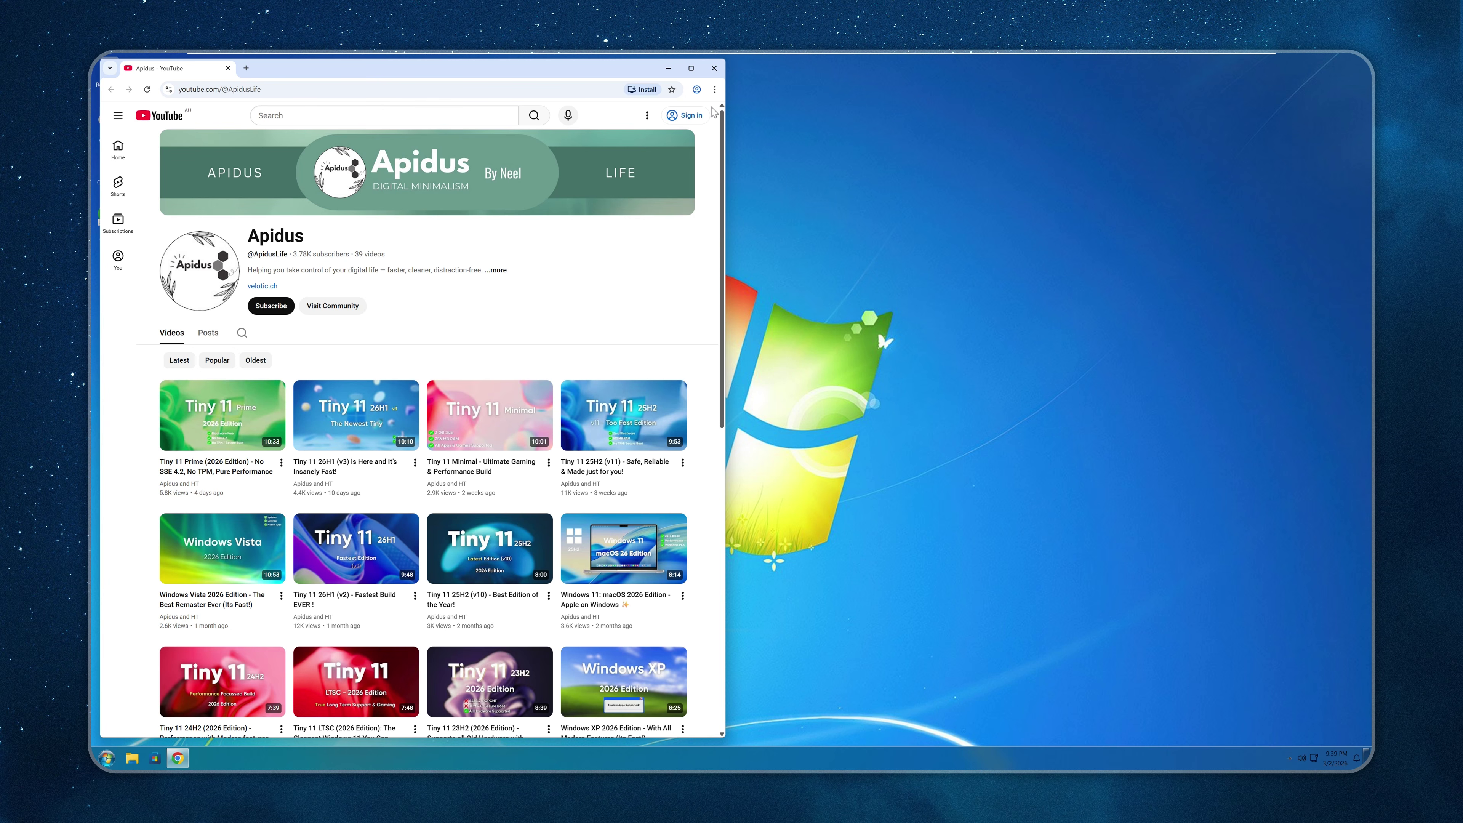
pyautogui.click(668, 68)
pyautogui.click(300, 172)
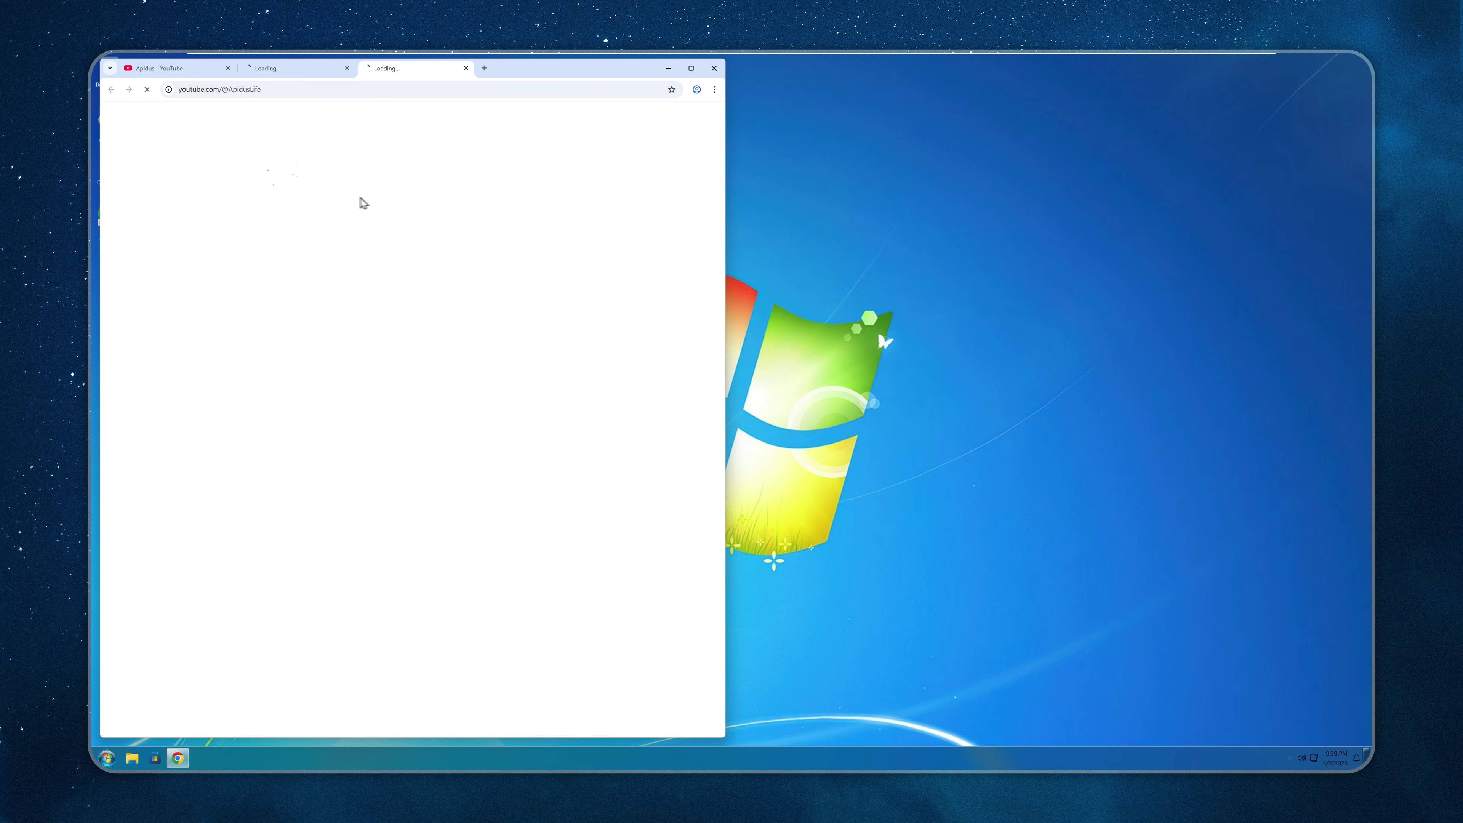
pyautogui.click(299, 70)
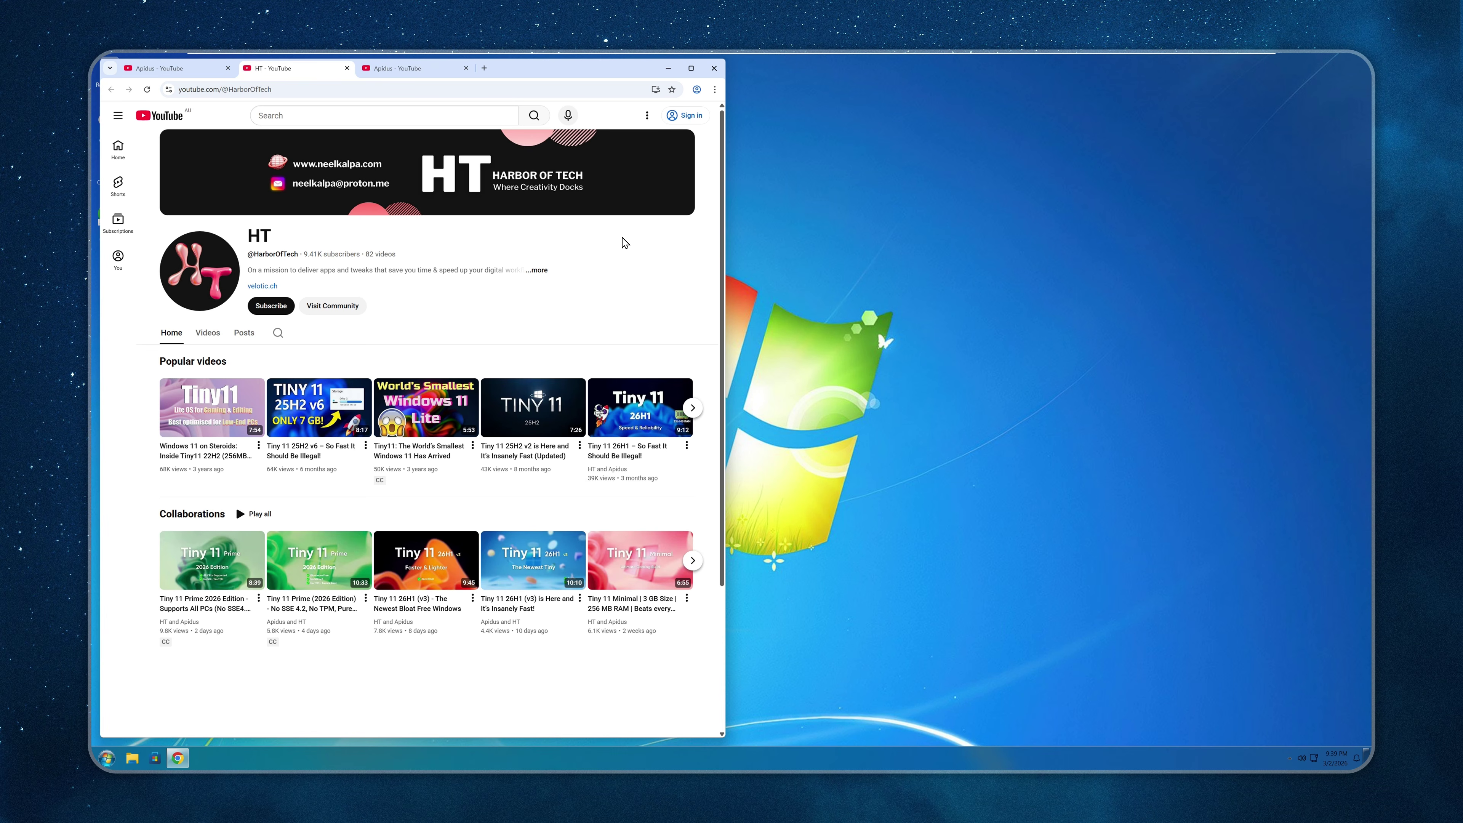
pyautogui.click(669, 68)
# - Enable paging files in the toolbox and acknowledge the completion
pyautogui.click(410, 280)
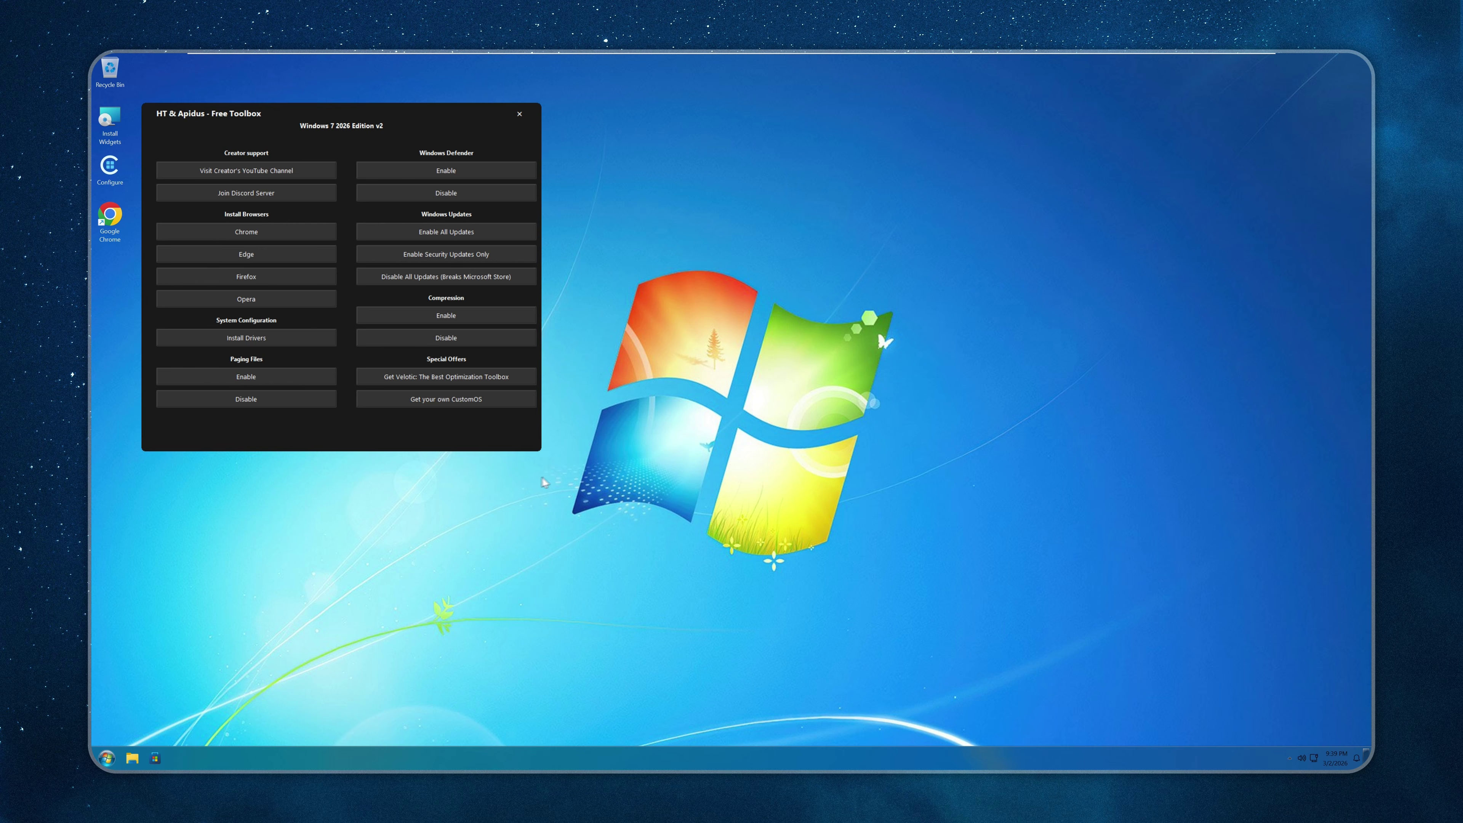
pyautogui.click(293, 381)
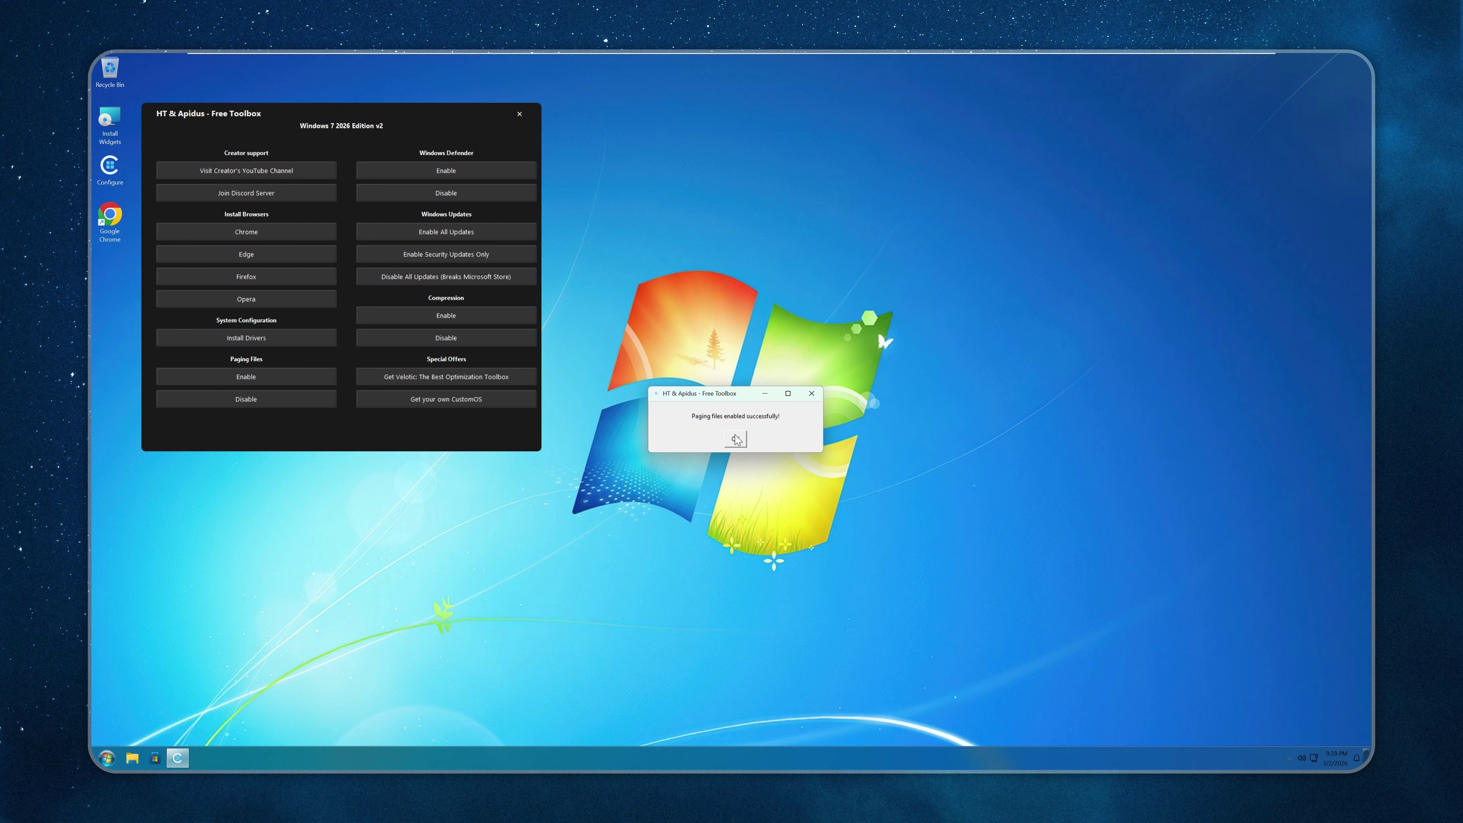
pyautogui.click(736, 439)
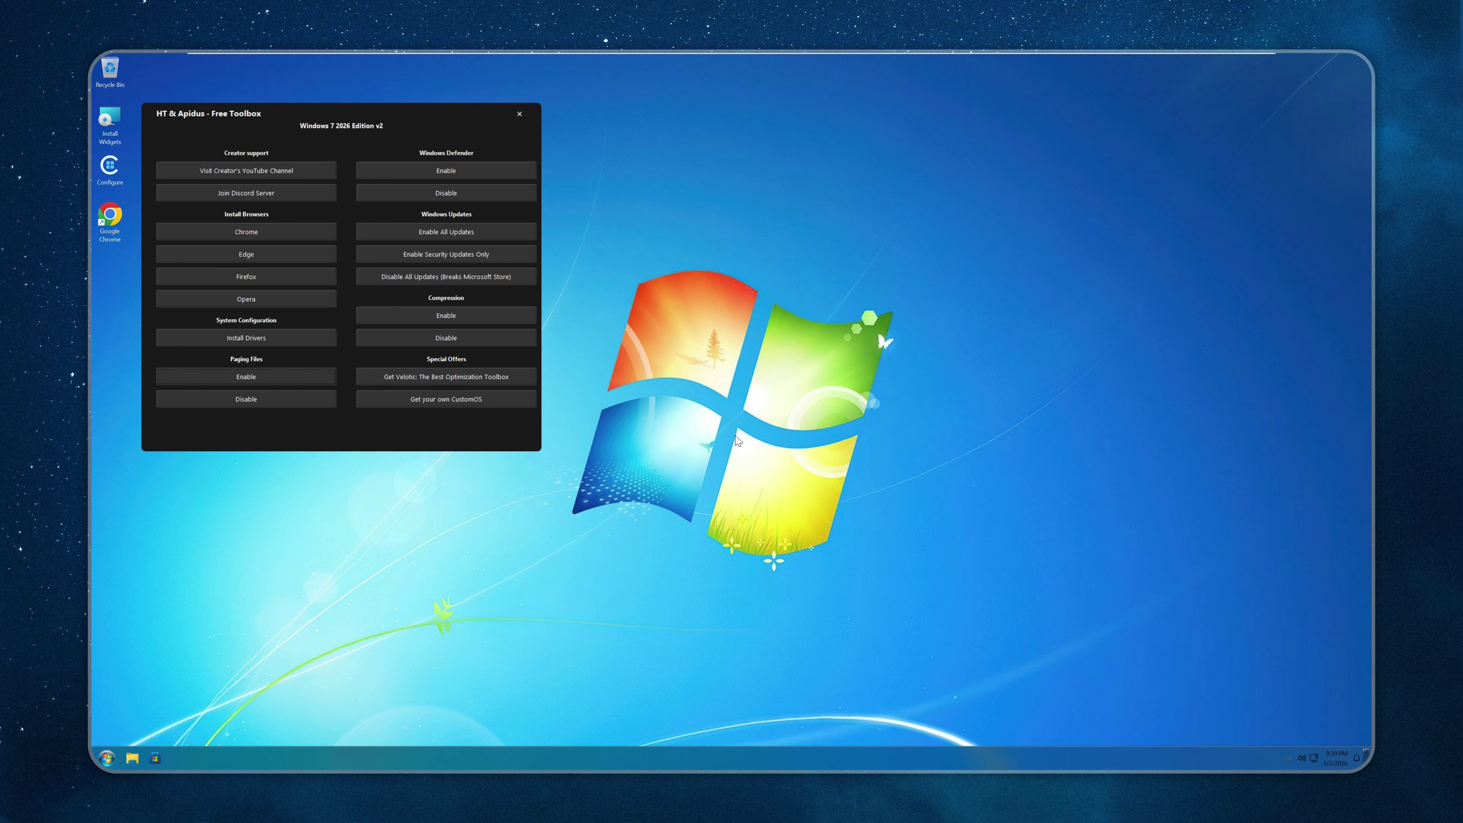
# - Start the toolbox's driver installation and scan for outdated device drivers and missing game components in Driver Booster
pyautogui.click(304, 338)
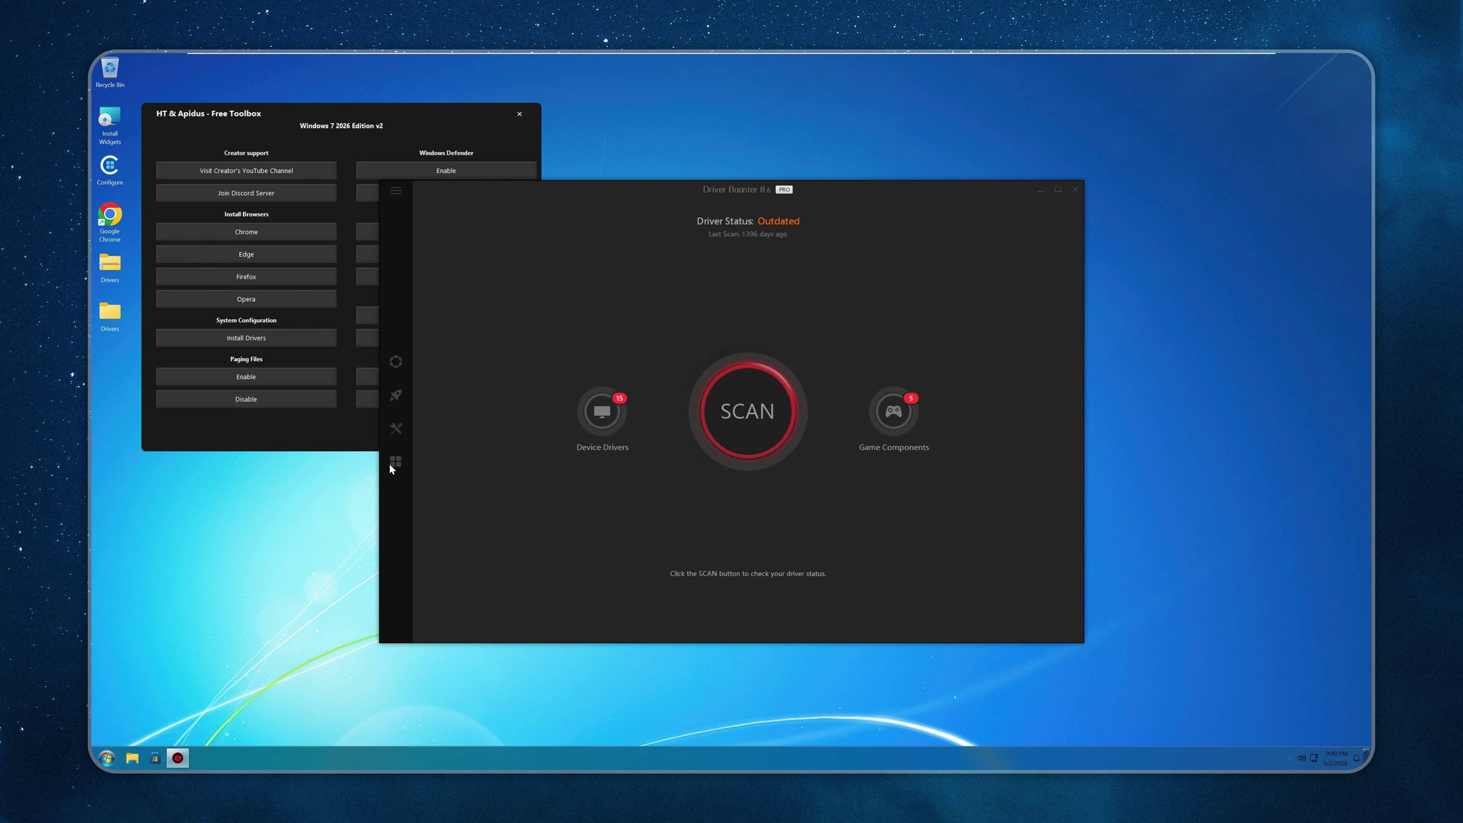
pyautogui.click(763, 410)
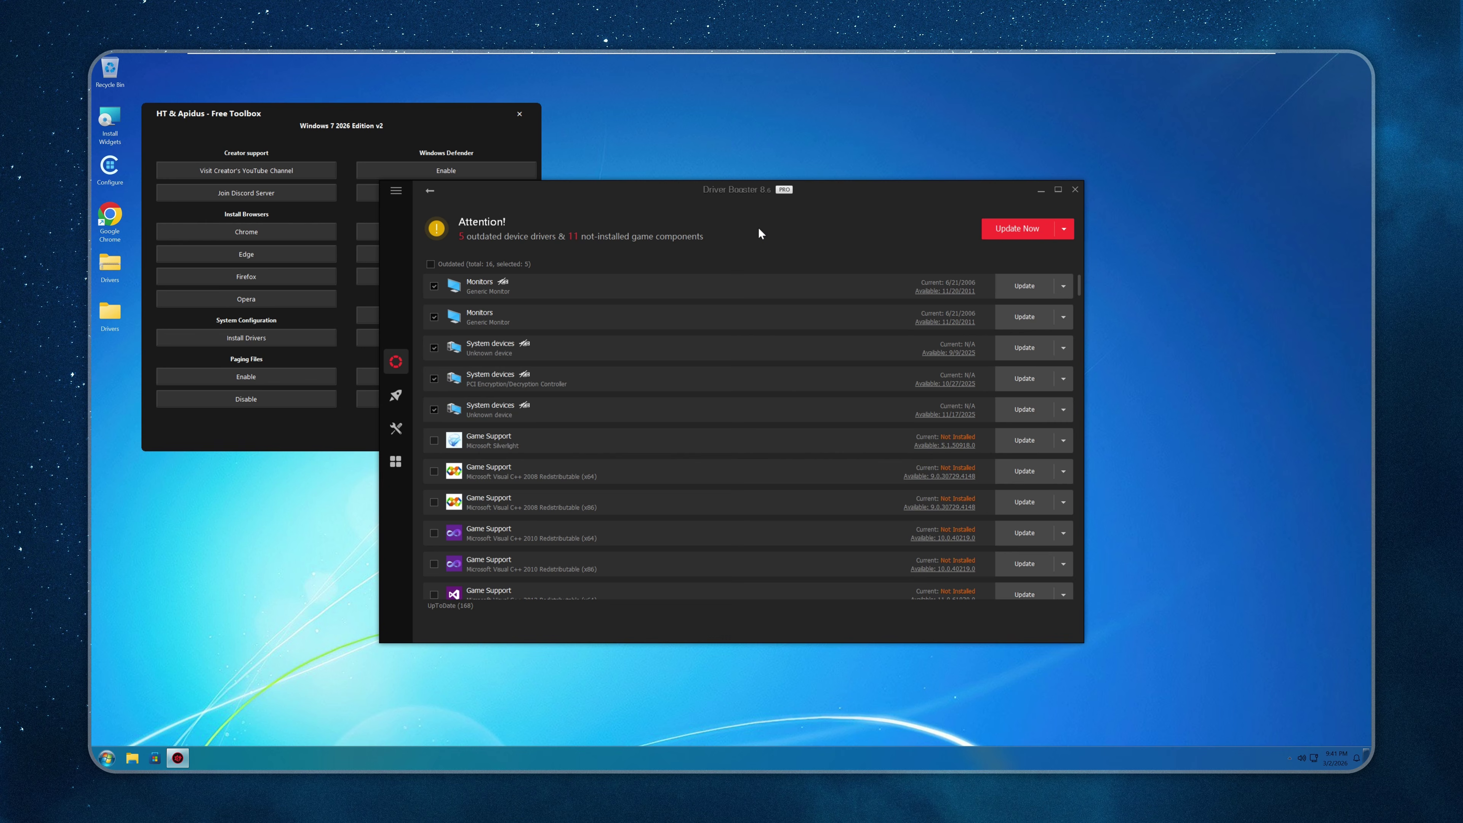
# - Select all outdated drivers and missing game components in Driver Booster, start updating them, and accept the installation notices
pyautogui.click(430, 264)
pyautogui.click(430, 264)
pyautogui.click(1018, 229)
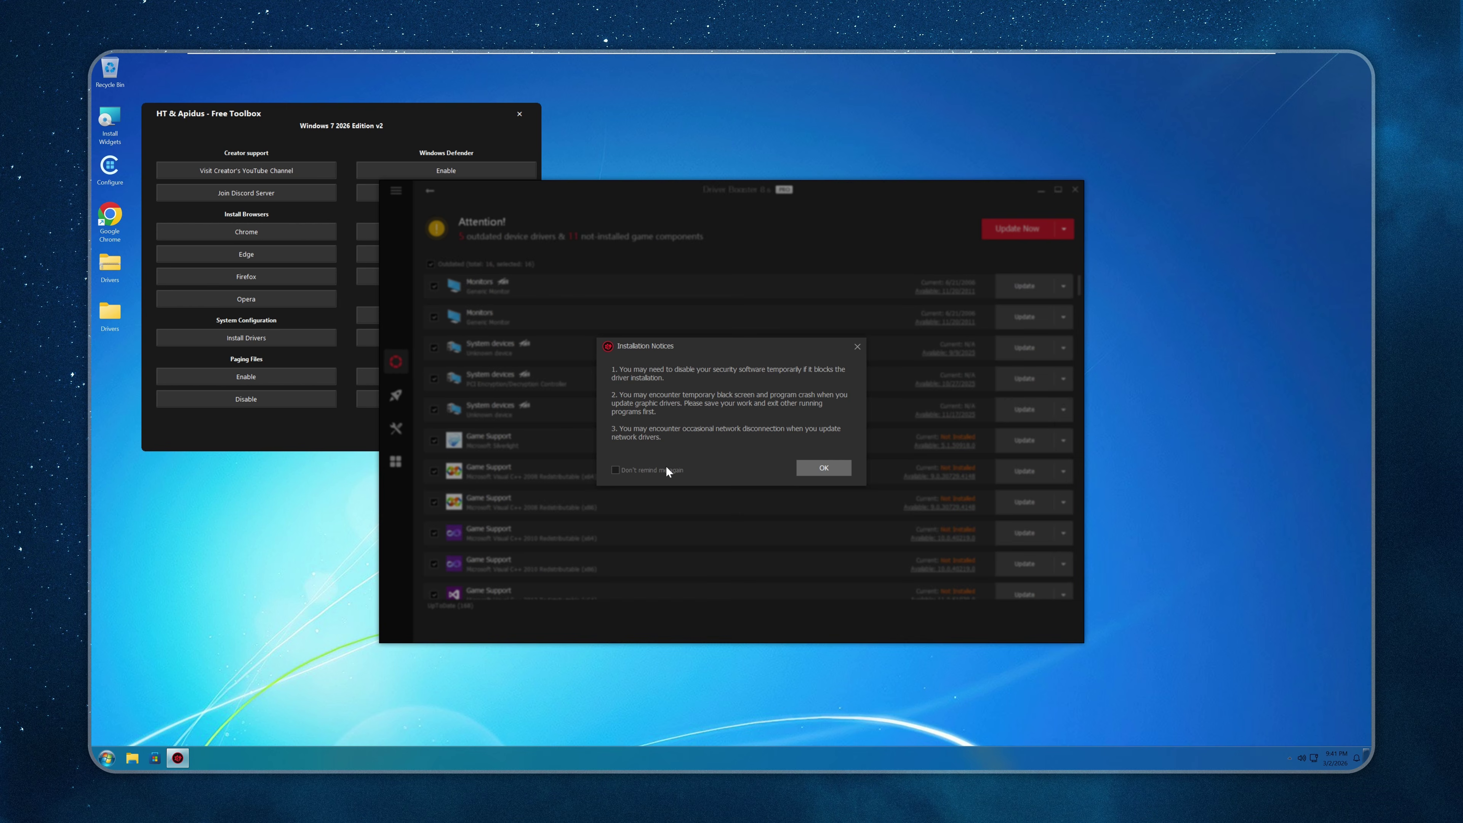
pyautogui.click(813, 468)
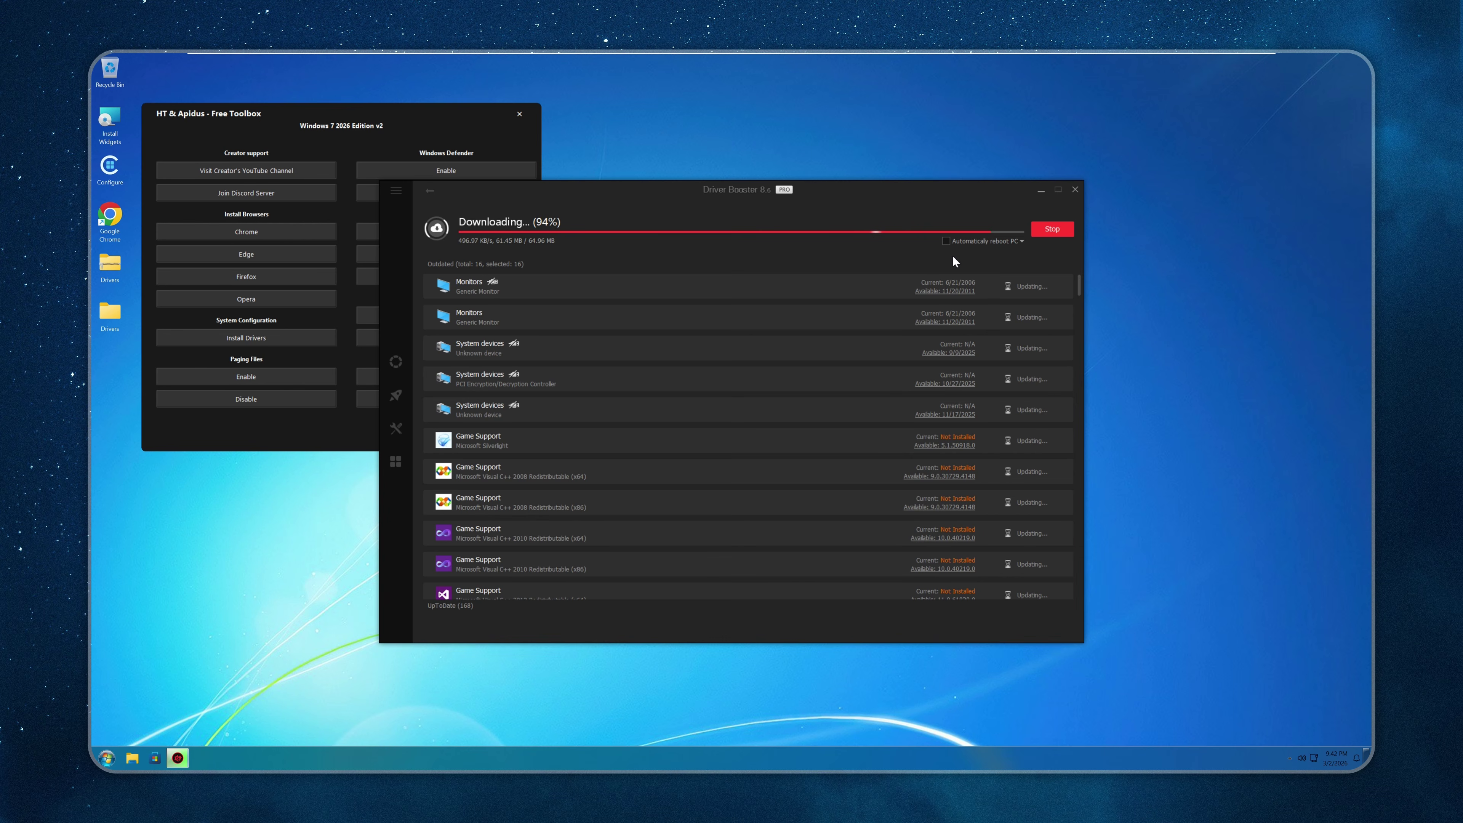
pyautogui.click(783, 444)
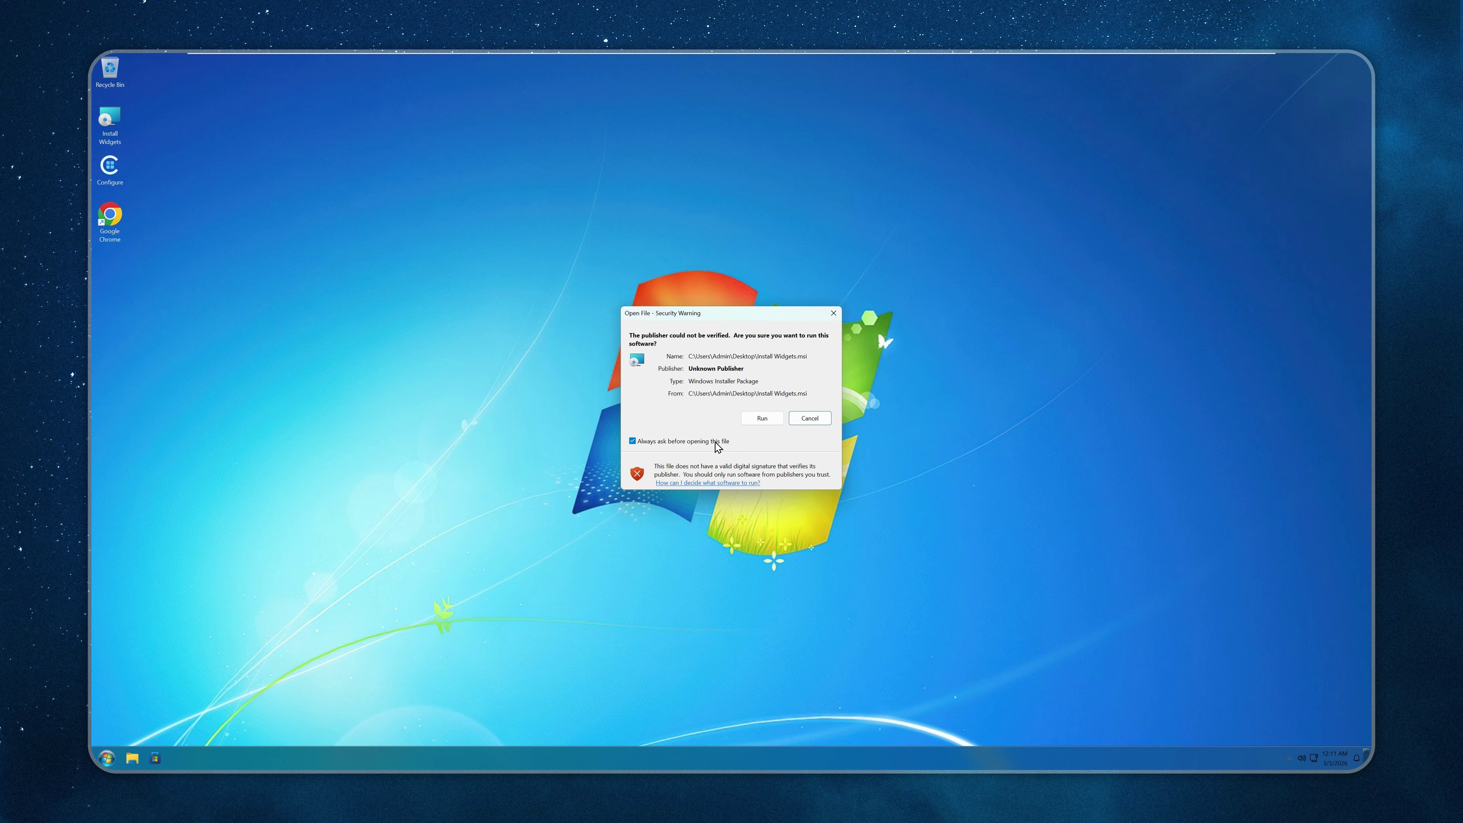
# - Run the Install Widgets package, install GadgetPack 39.0.0, and finish the setup with gadgets set to show on exit
pyautogui.click(745, 420)
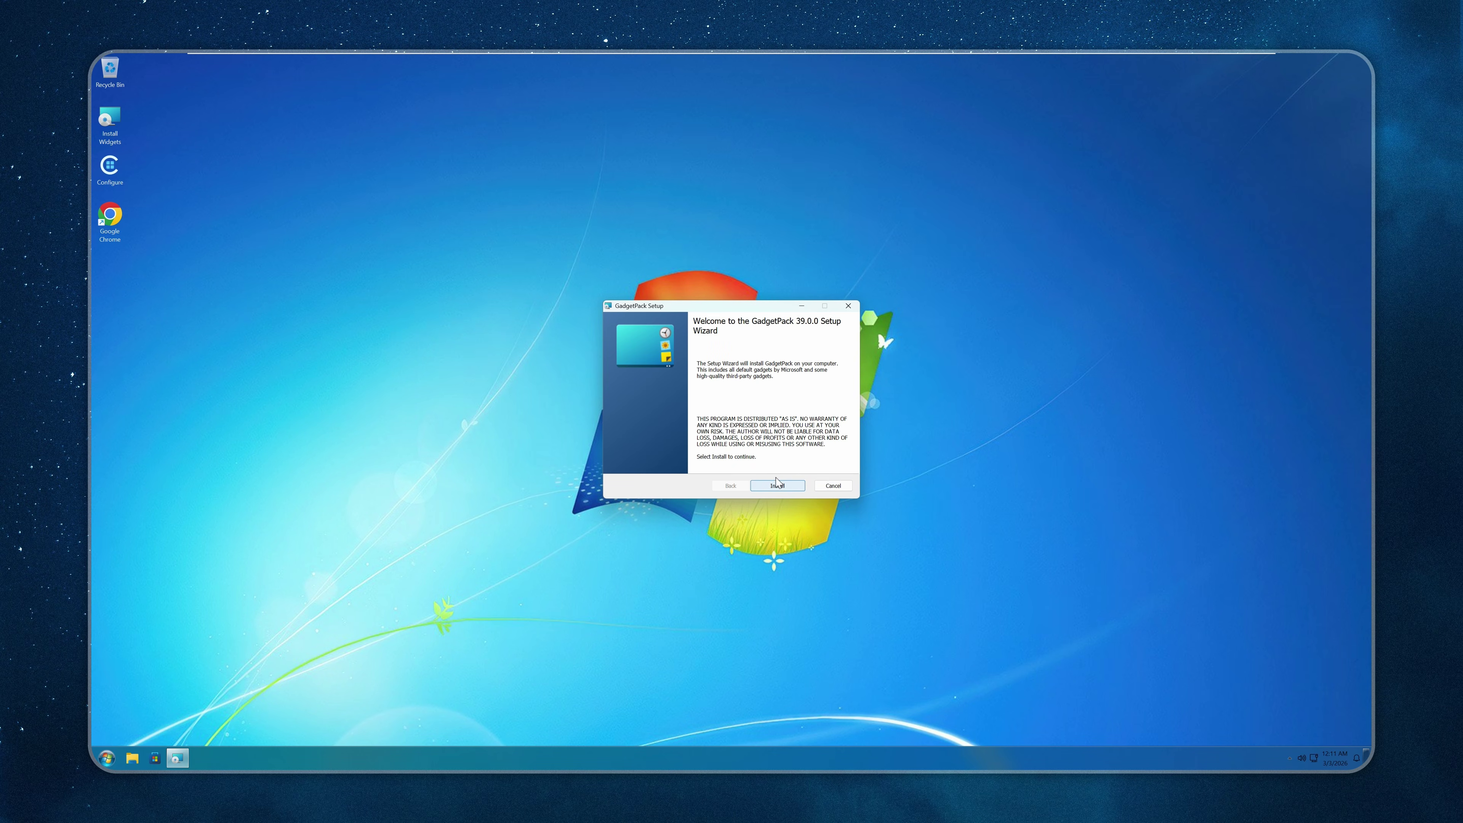
pyautogui.click(777, 485)
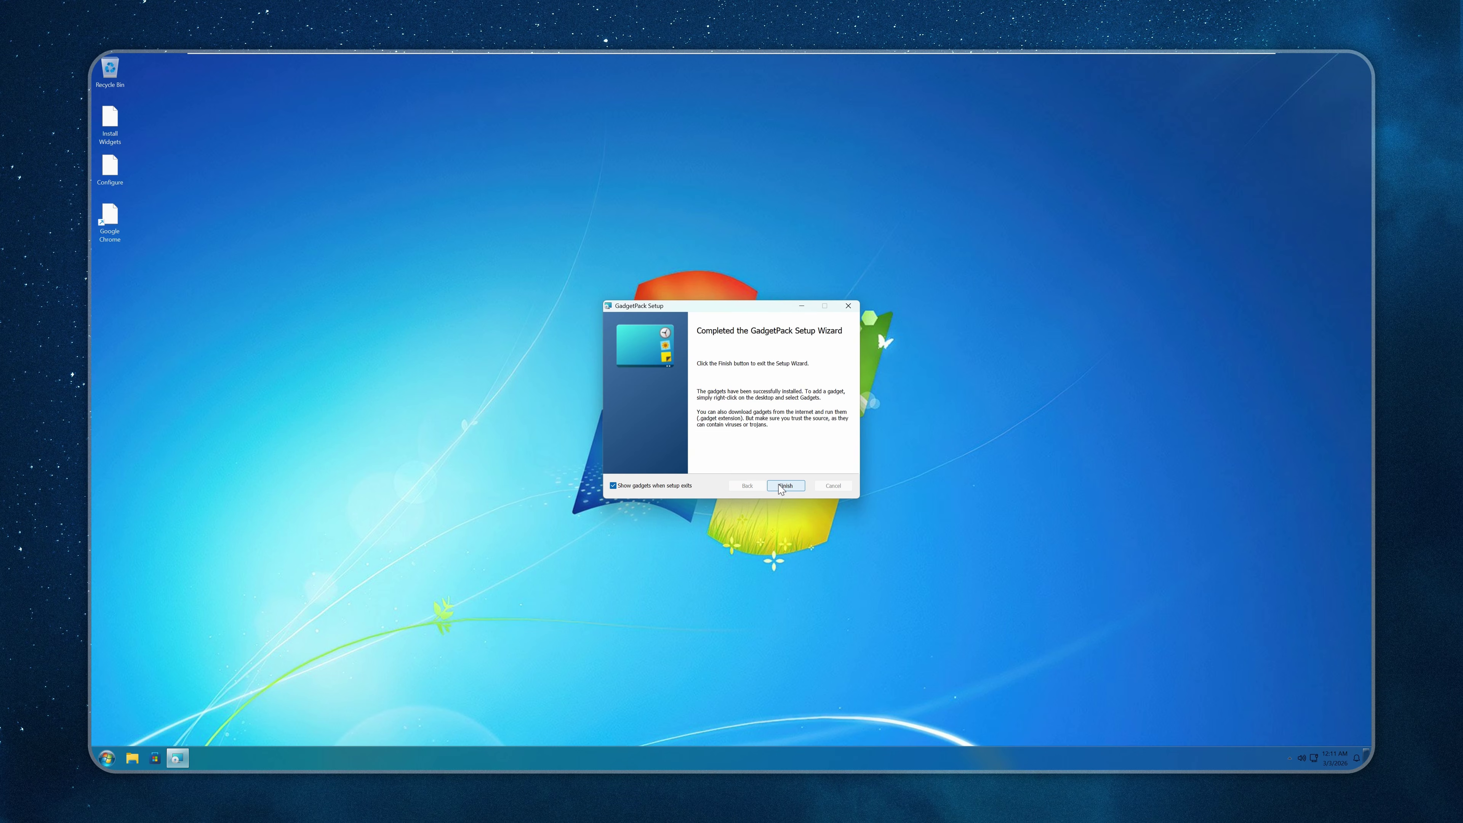
pyautogui.click(781, 487)
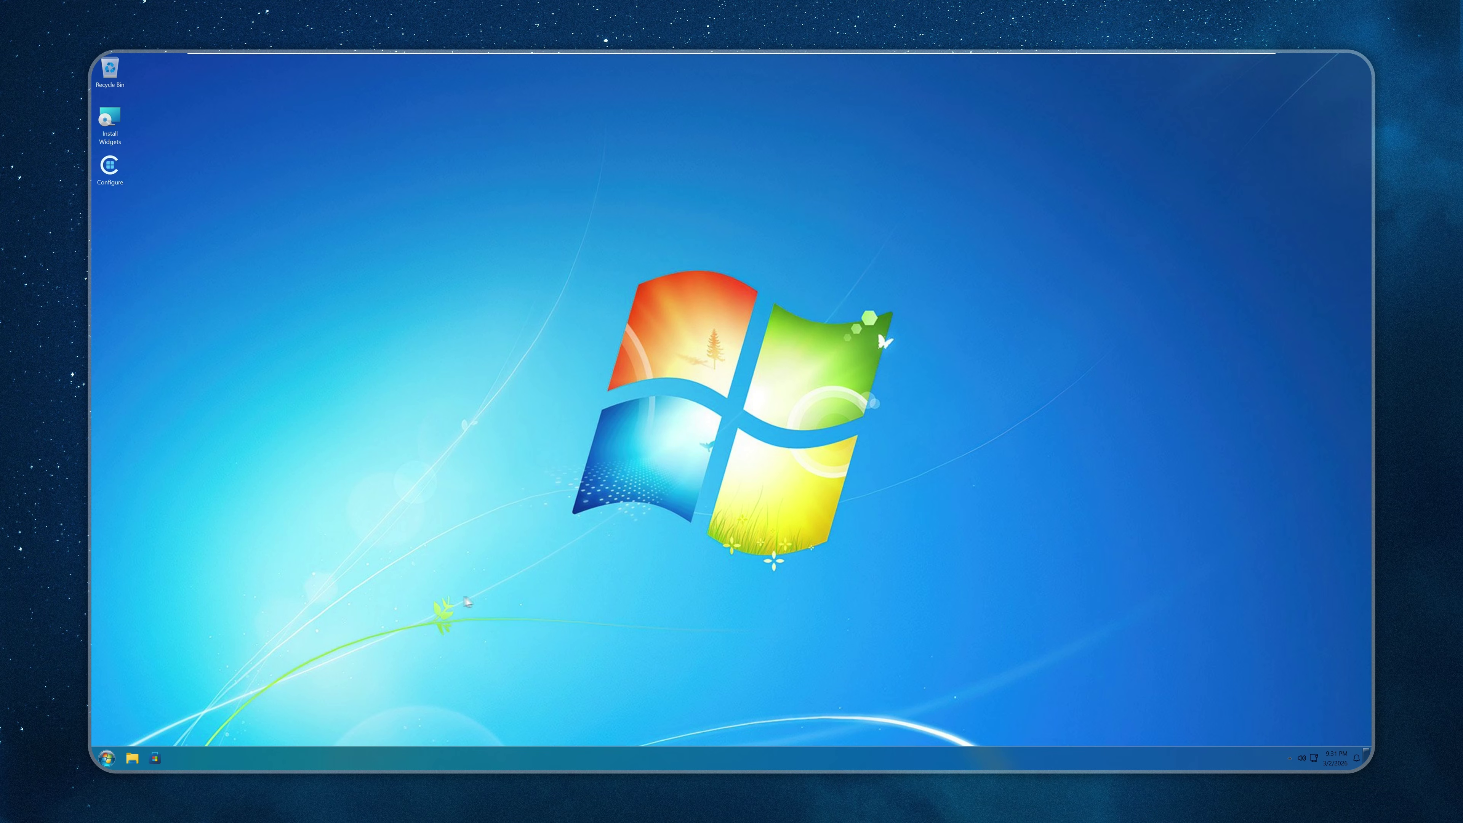
# - View the Start menu, check the Windows version by running winver, and close the About Windows dialog
pyautogui.click(107, 758)
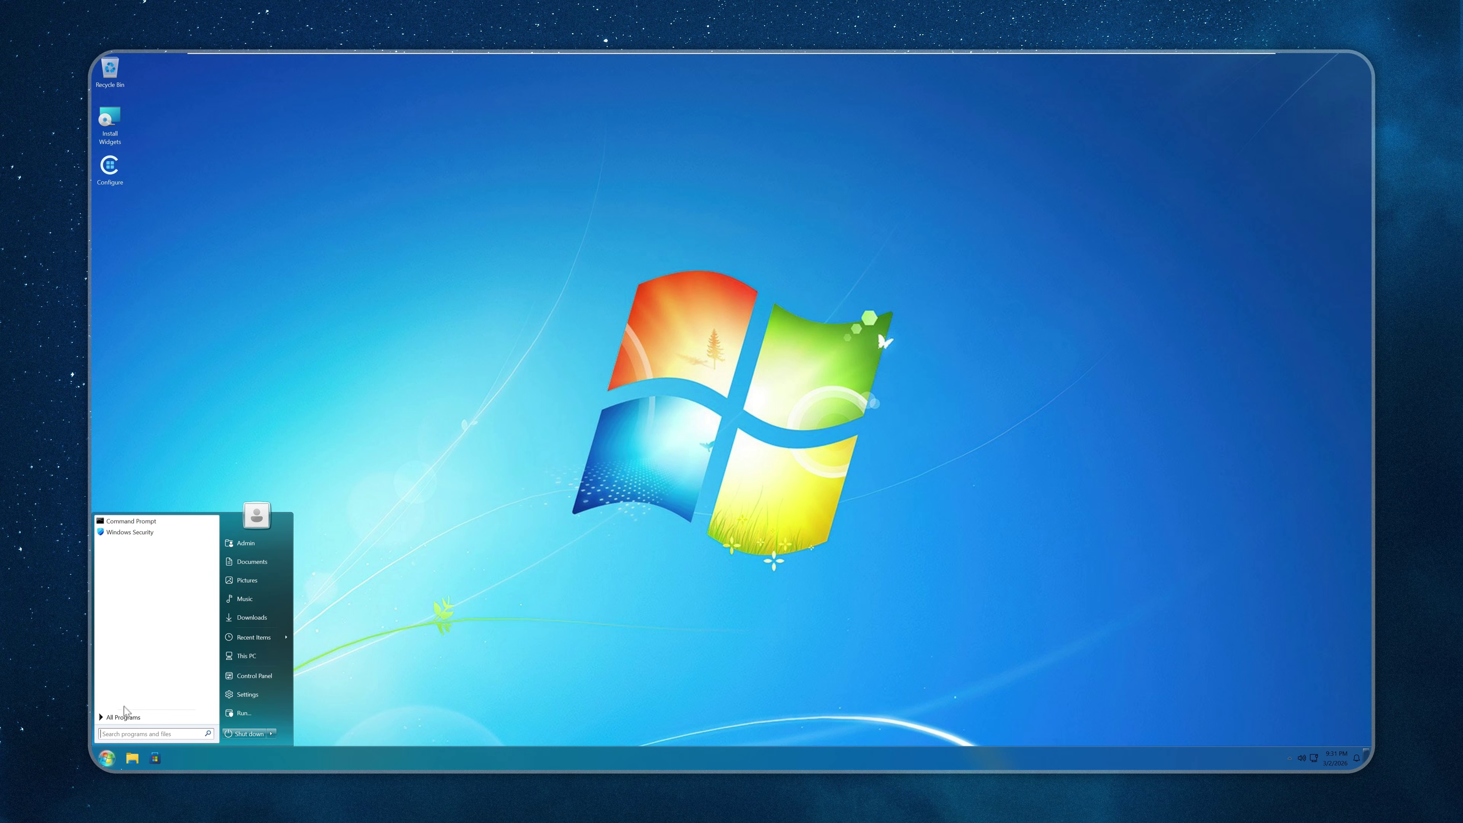
pyautogui.click(477, 552)
pyautogui.press('super+r')
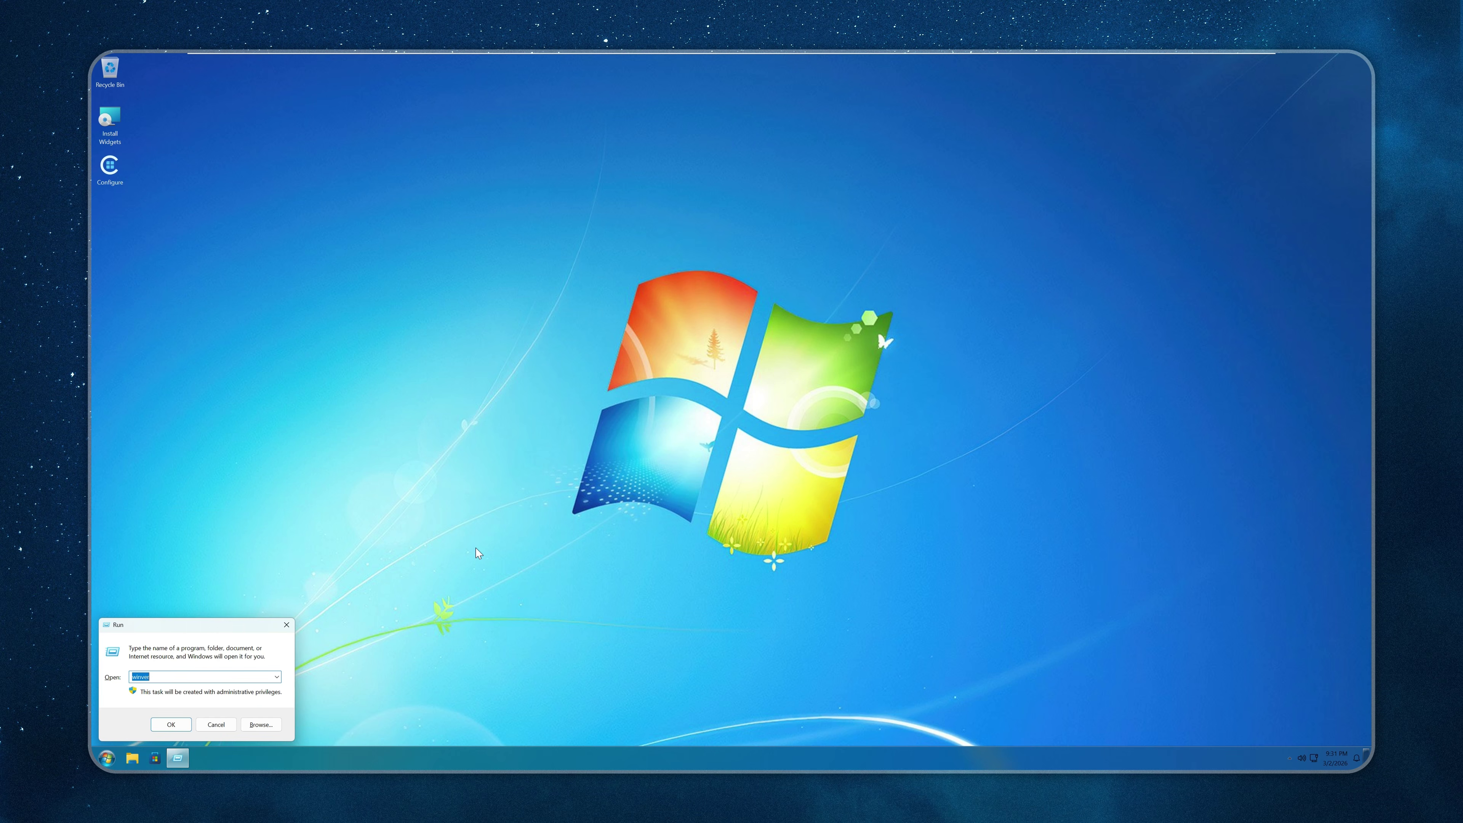
pyautogui.press('Return')
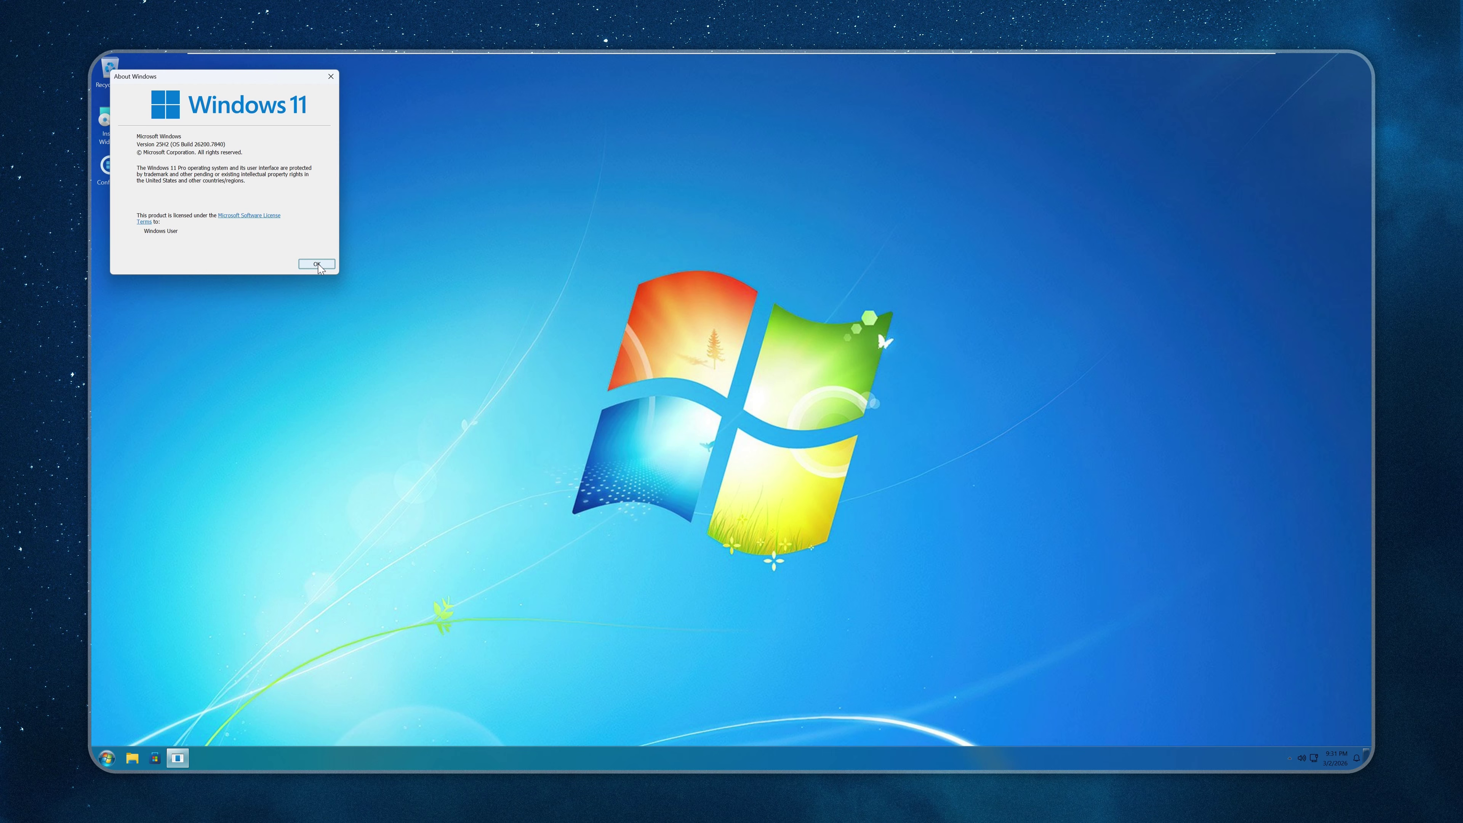
pyautogui.click(317, 264)
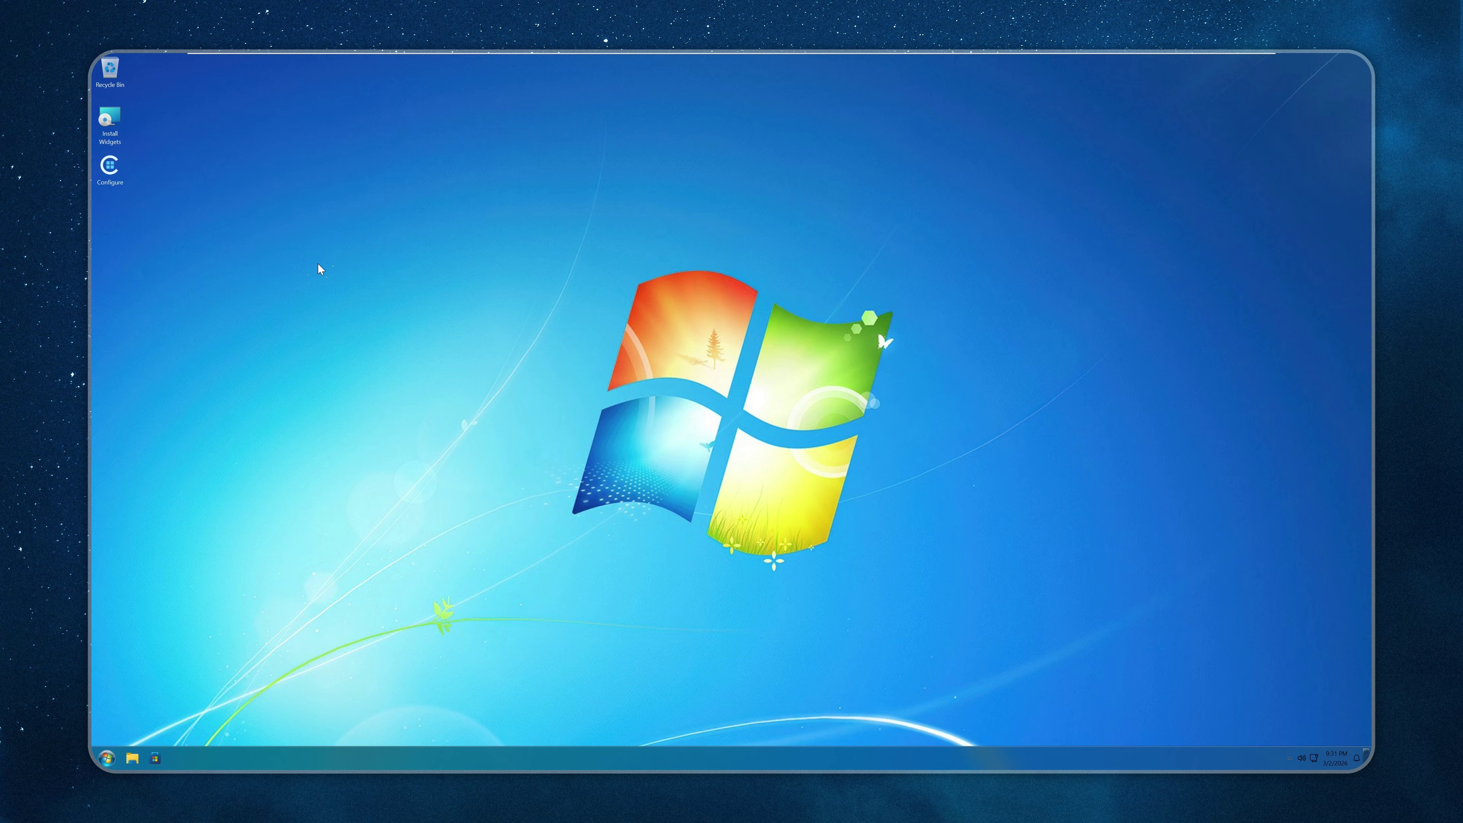